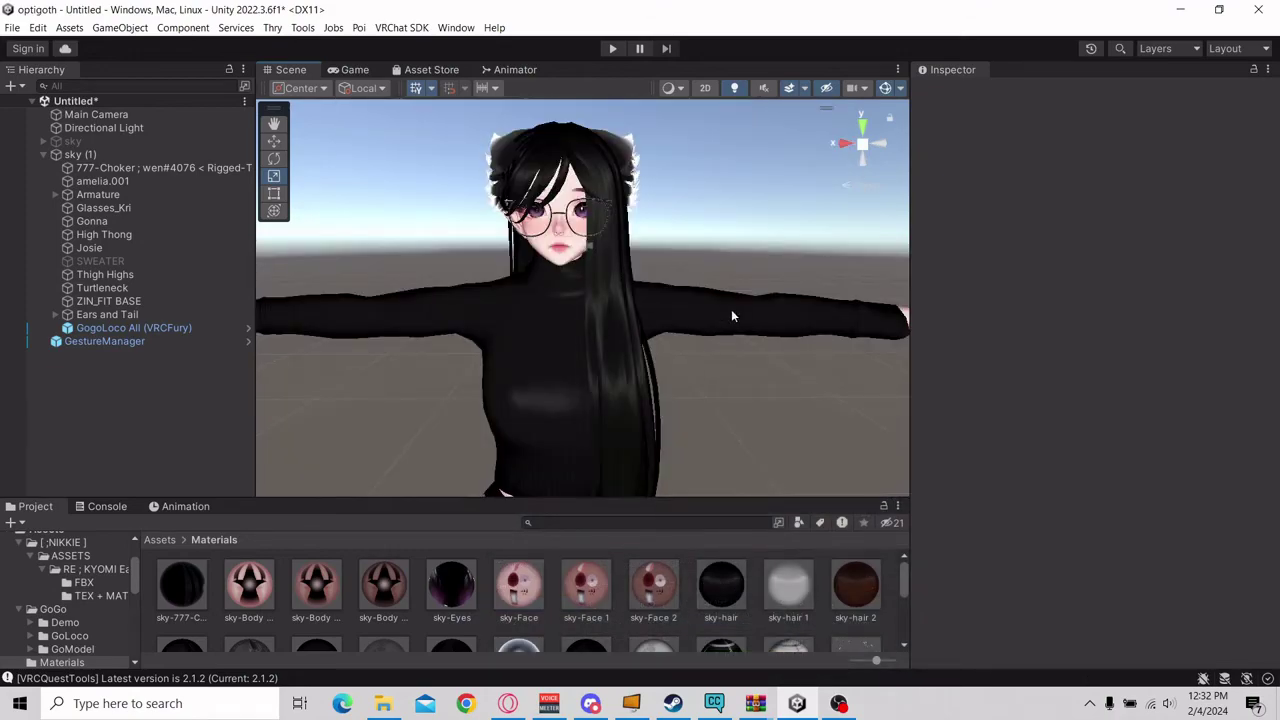
pyautogui.scroll(3, 70, 600)
# Show the top-level Assets folder, then pan and orbit around the sky (1) avatar in the Scene view.
pyautogui.click(46, 579)
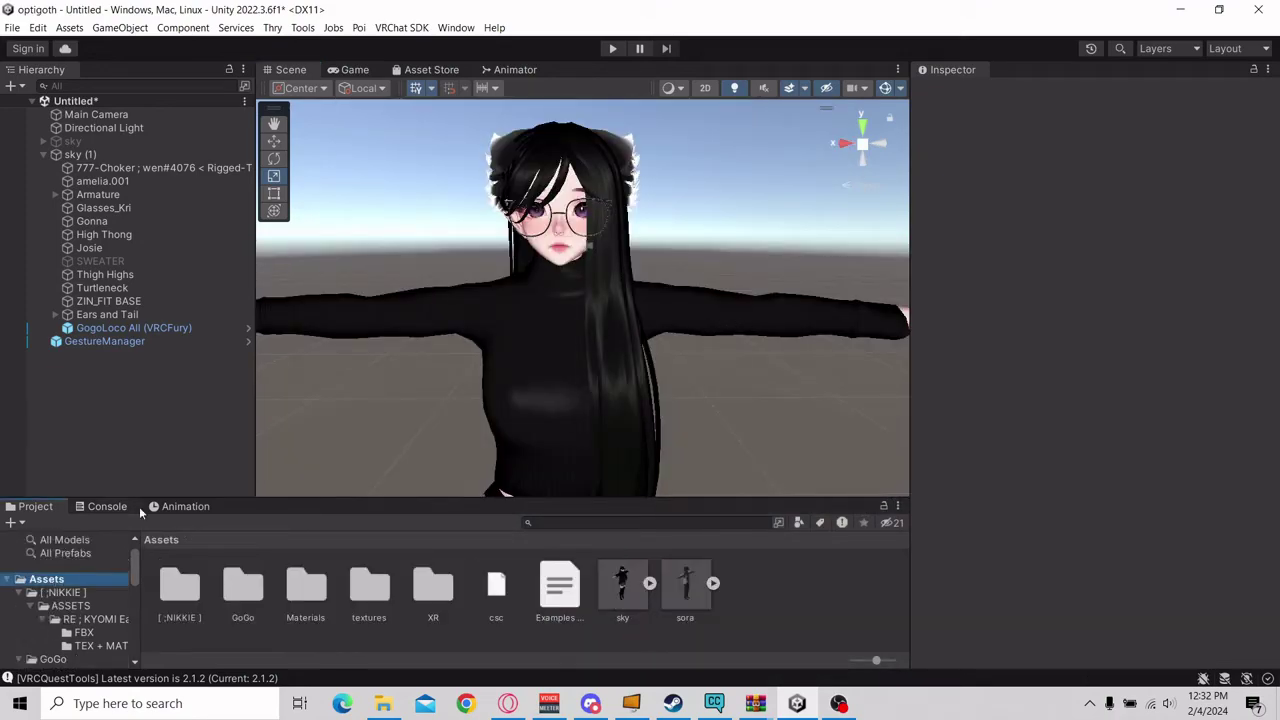
pyautogui.moveTo(759, 411)
pyautogui.mouseDown(button='right')
pyautogui.moveTo(737, 407)
pyautogui.moveTo(743, 394)
pyautogui.mouseUp(button='right')
pyautogui.moveTo(743, 394); pyautogui.dragTo(745, 388, button='middle')
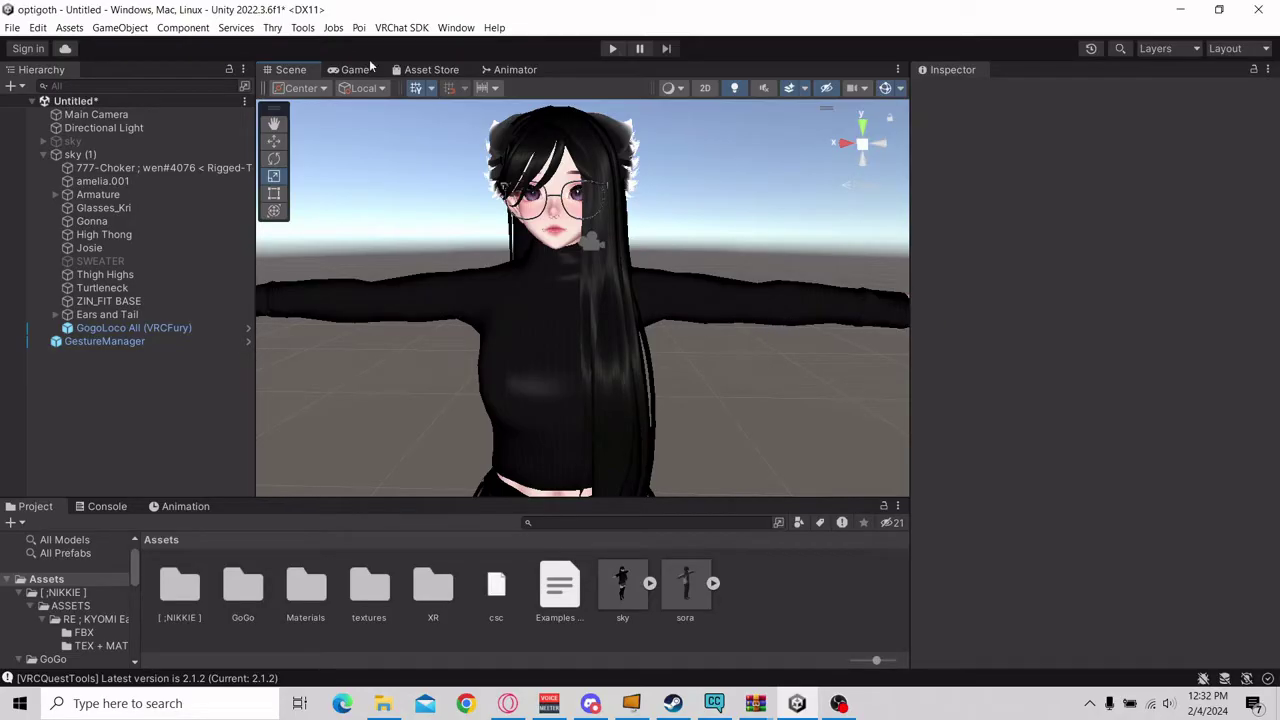
pyautogui.moveTo(774, 391); pyautogui.dragTo(737, 363, button='middle')
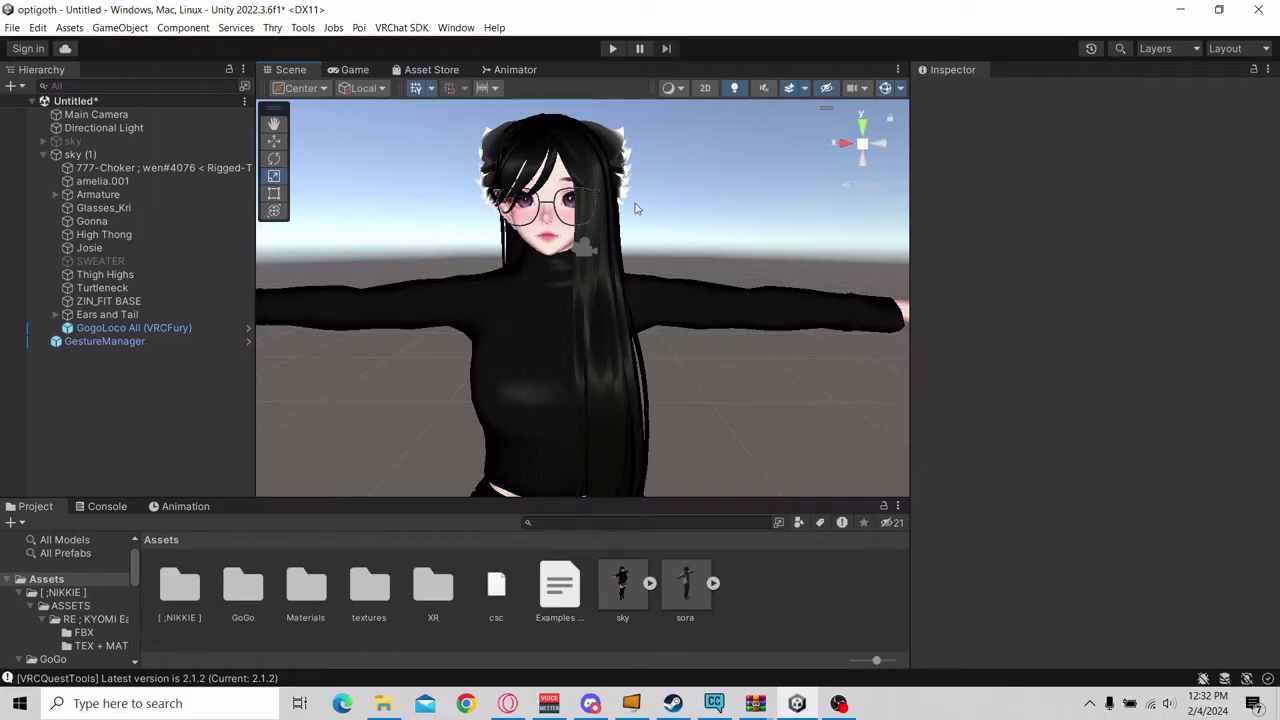
pyautogui.moveTo(700, 290)
pyautogui.keyDown('alt'); pyautogui.mouseDown()
pyautogui.moveTo(708, 300)
pyautogui.moveTo(694, 294)
pyautogui.mouseUp(); pyautogui.keyUp('alt')
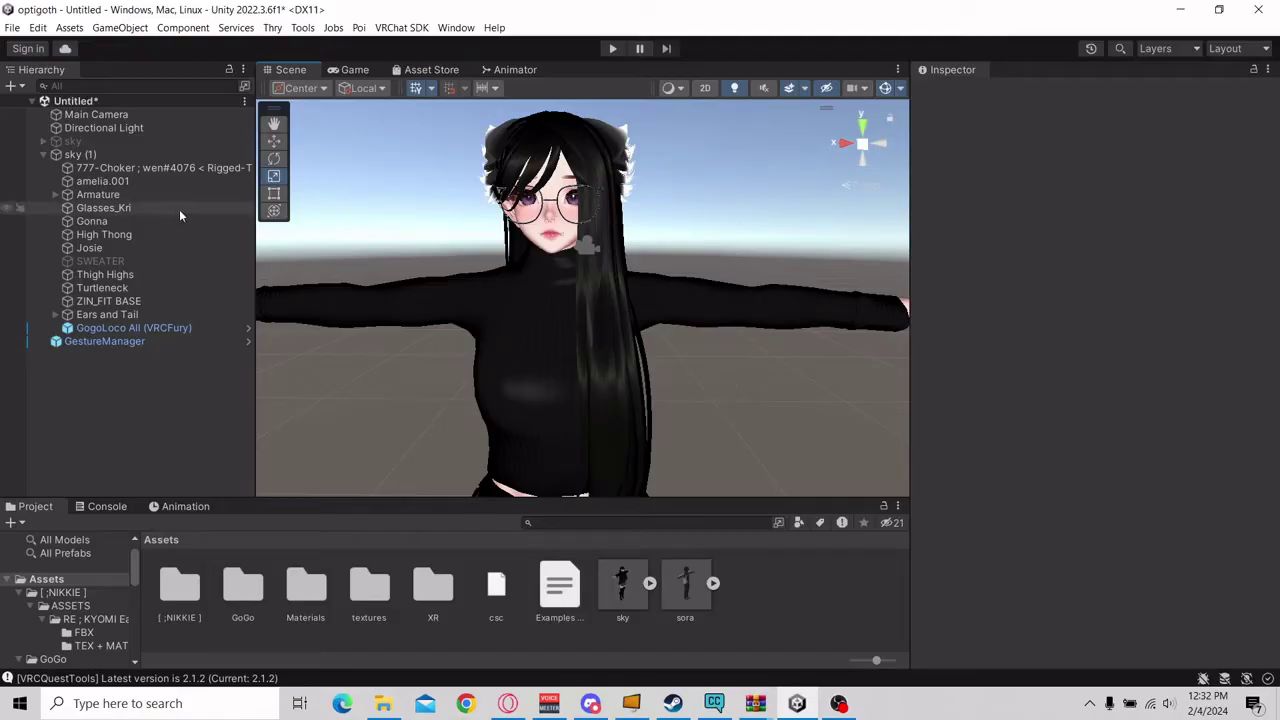
pyautogui.moveTo(793, 398); pyautogui.dragTo(766, 386, button='right')
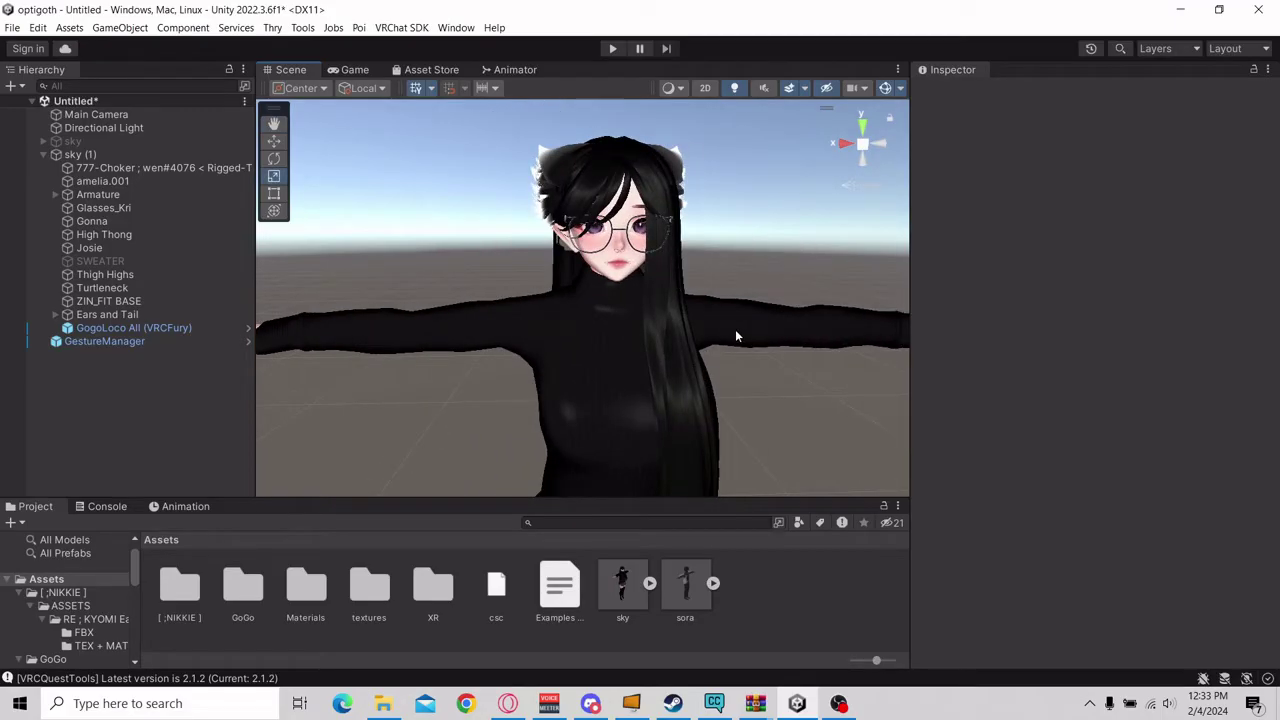
pyautogui.moveTo(740, 363); pyautogui.dragTo(738, 365, button='right')
pyautogui.scroll(1, 737, 359)
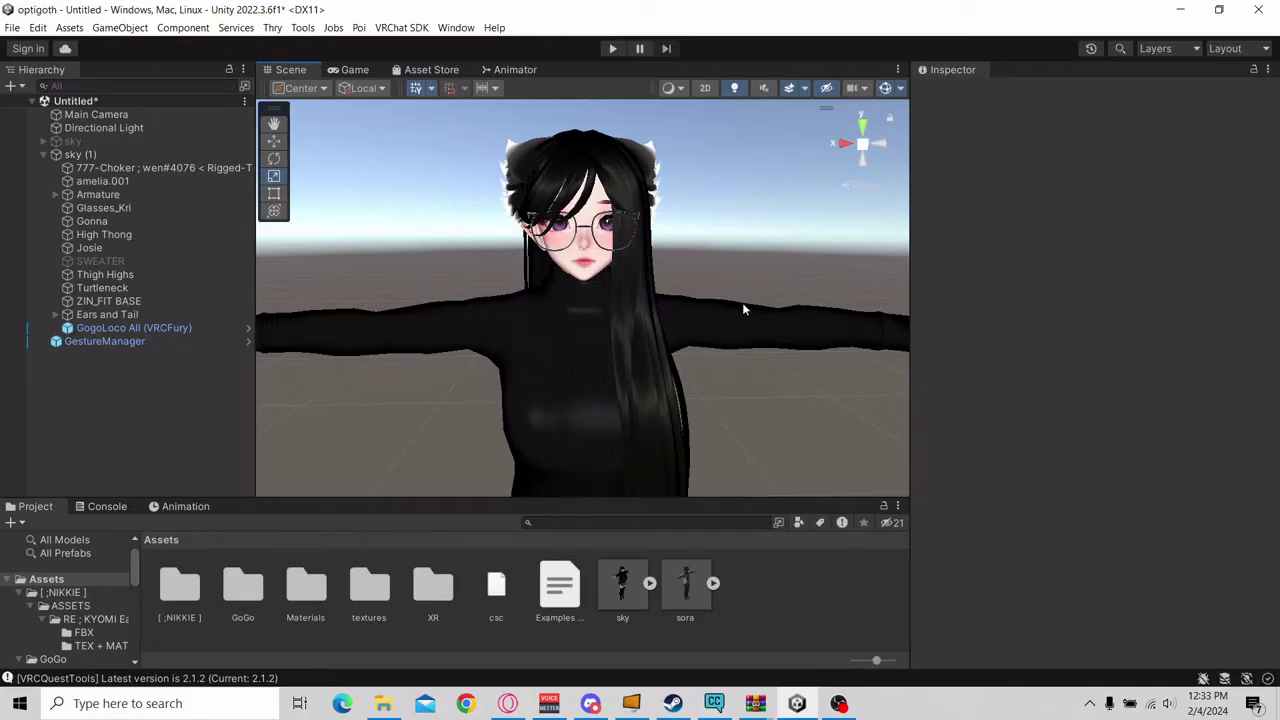
pyautogui.moveTo(742, 309)
pyautogui.mouseDown(button='middle')
pyautogui.moveTo(733, 328)
pyautogui.moveTo(748, 323)
pyautogui.mouseUp(button='middle')
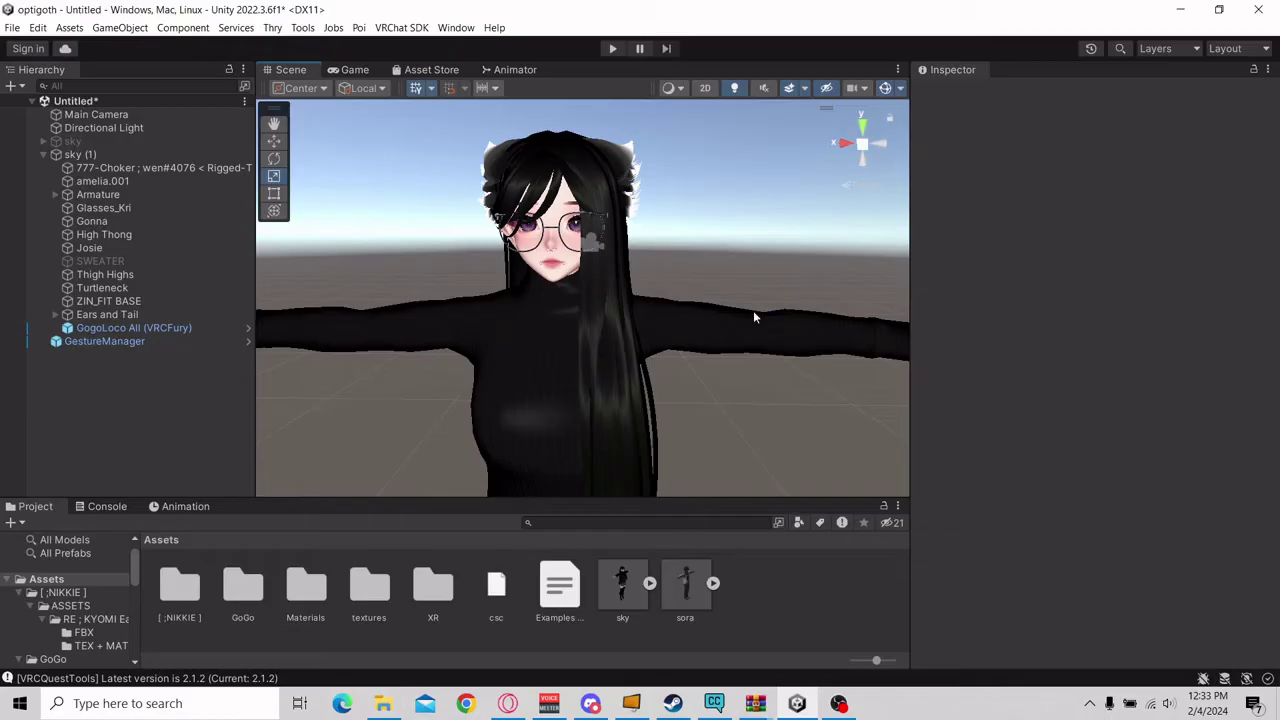
pyautogui.moveTo(753, 317); pyautogui.dragTo(700, 358, button='middle')
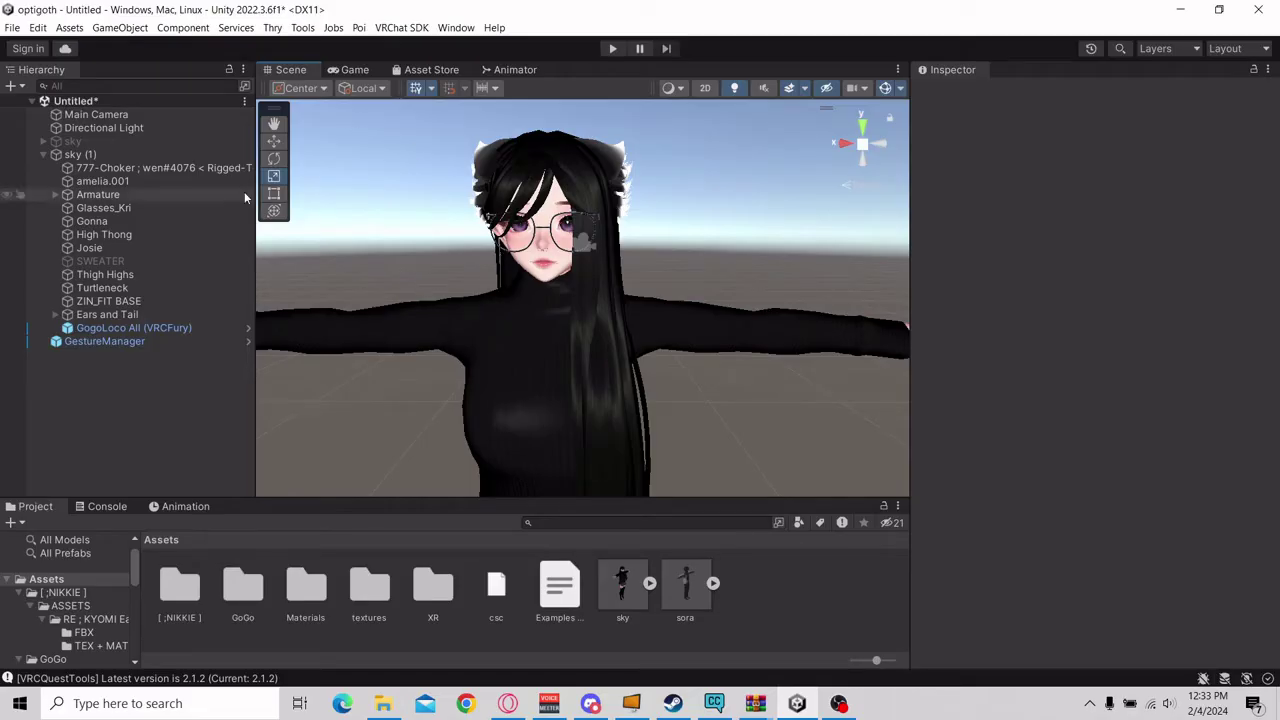
# Select the Glasses_Kri object in the Hierarchy.
pyautogui.click(120, 208)
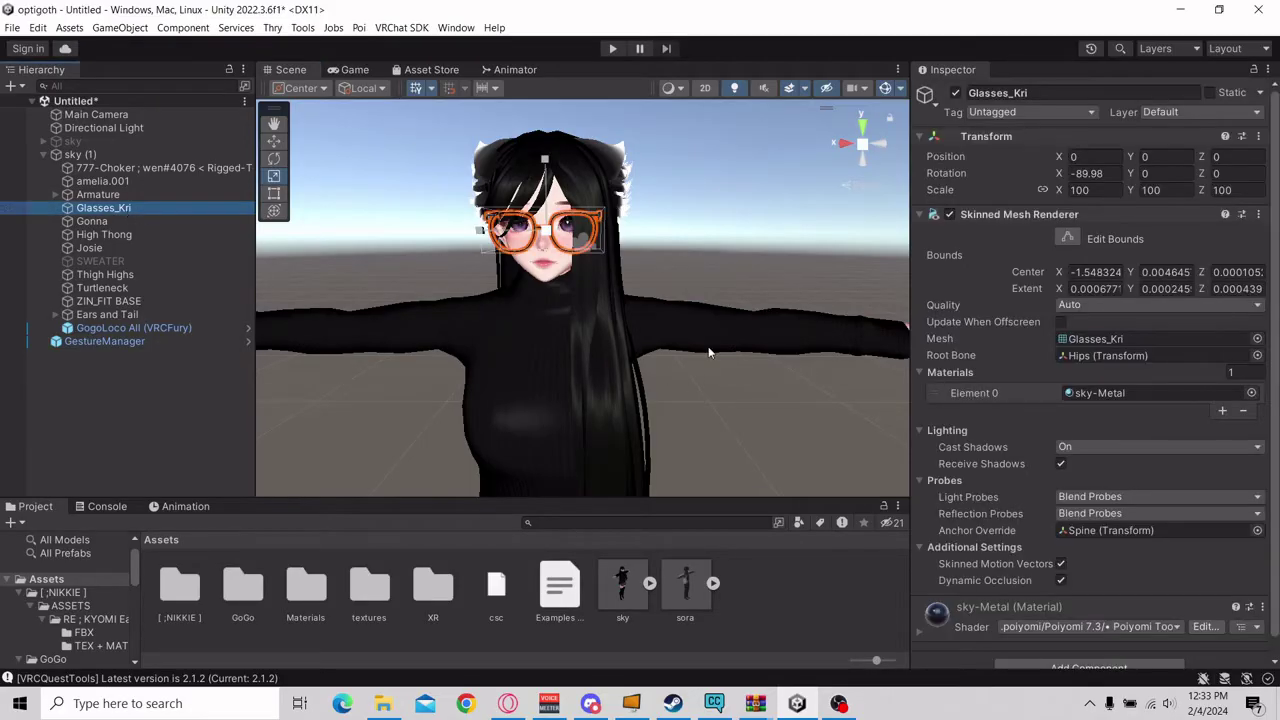
pyautogui.click(761, 271)
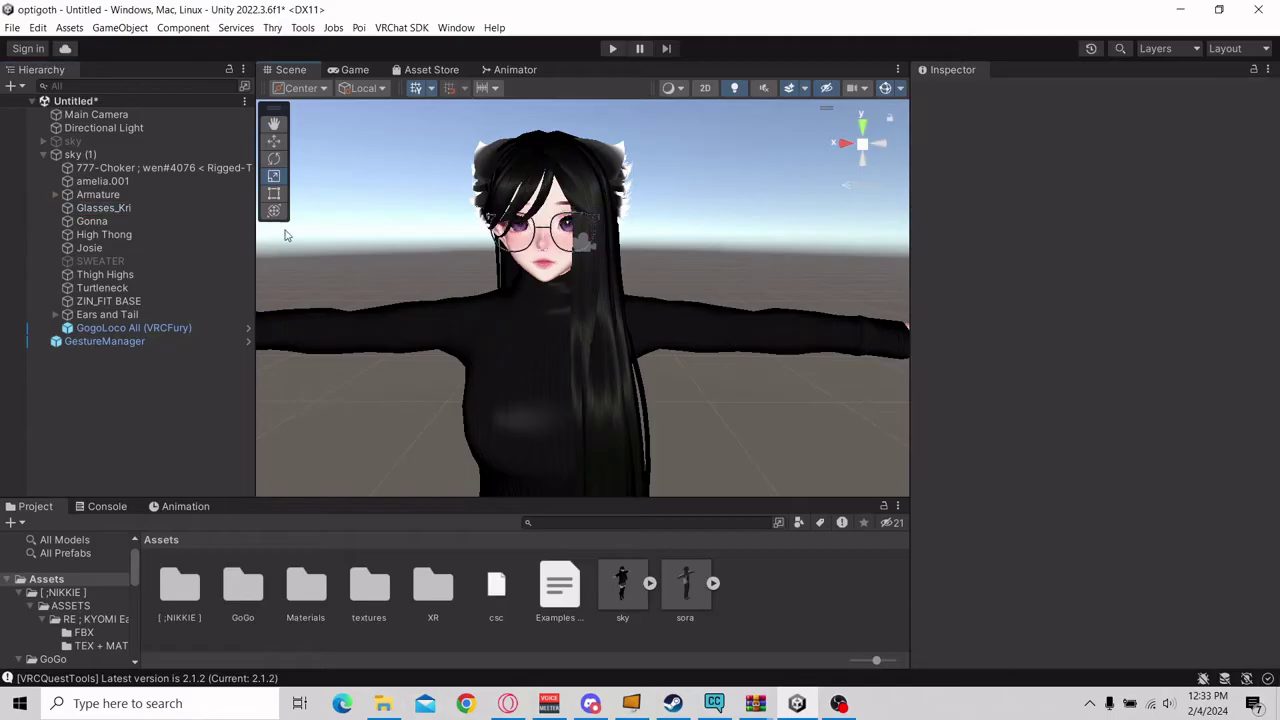
pyautogui.click(122, 208)
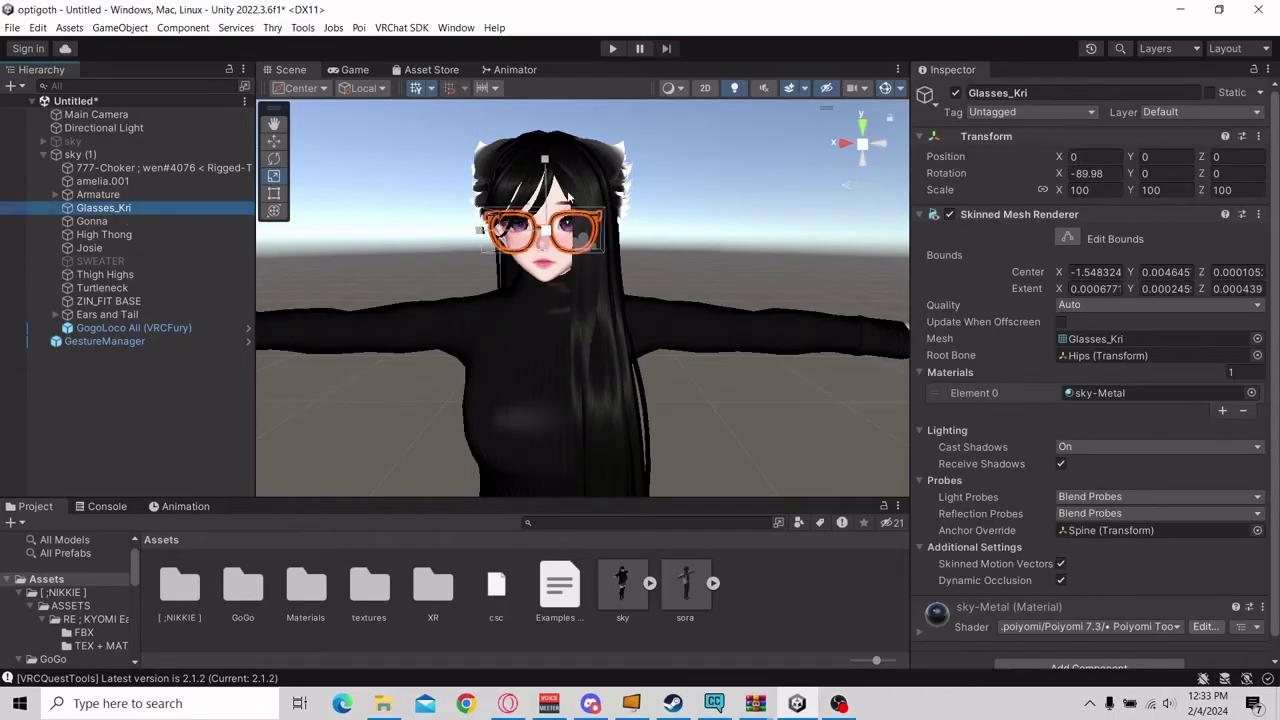
pyautogui.scroll(-1, 1181, 402)
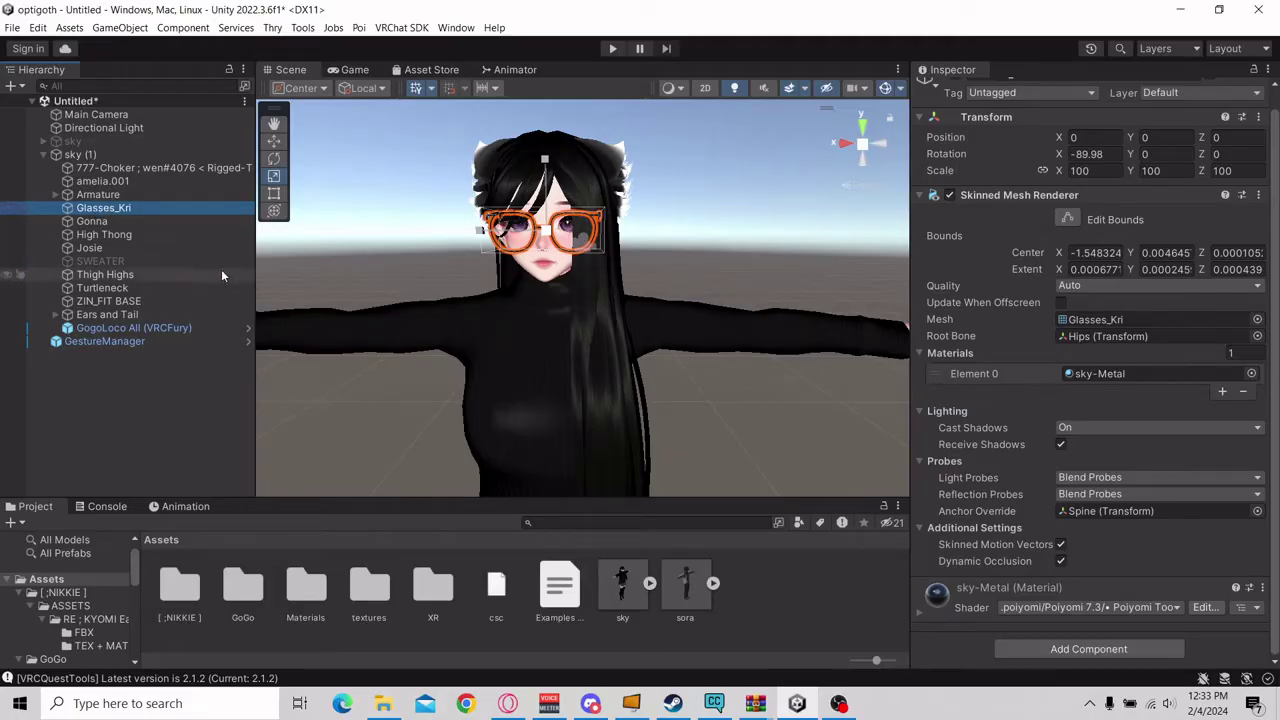
pyautogui.click(84, 158)
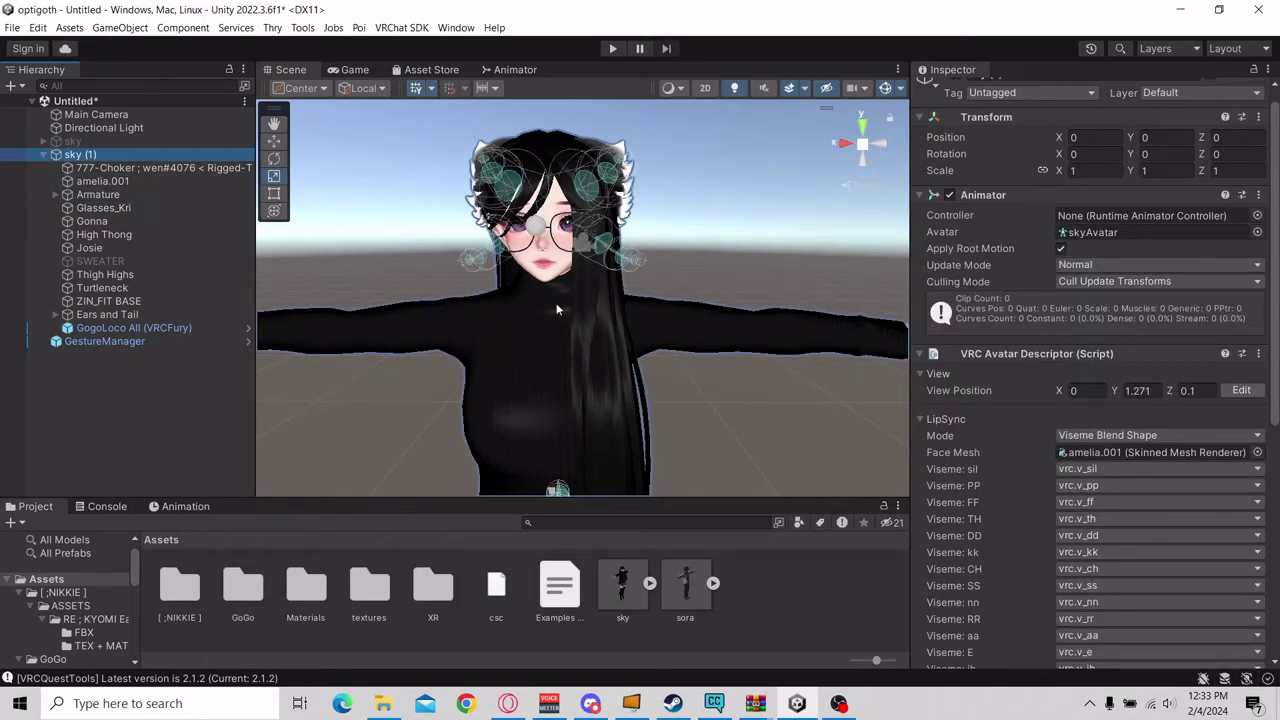
pyautogui.click(143, 210)
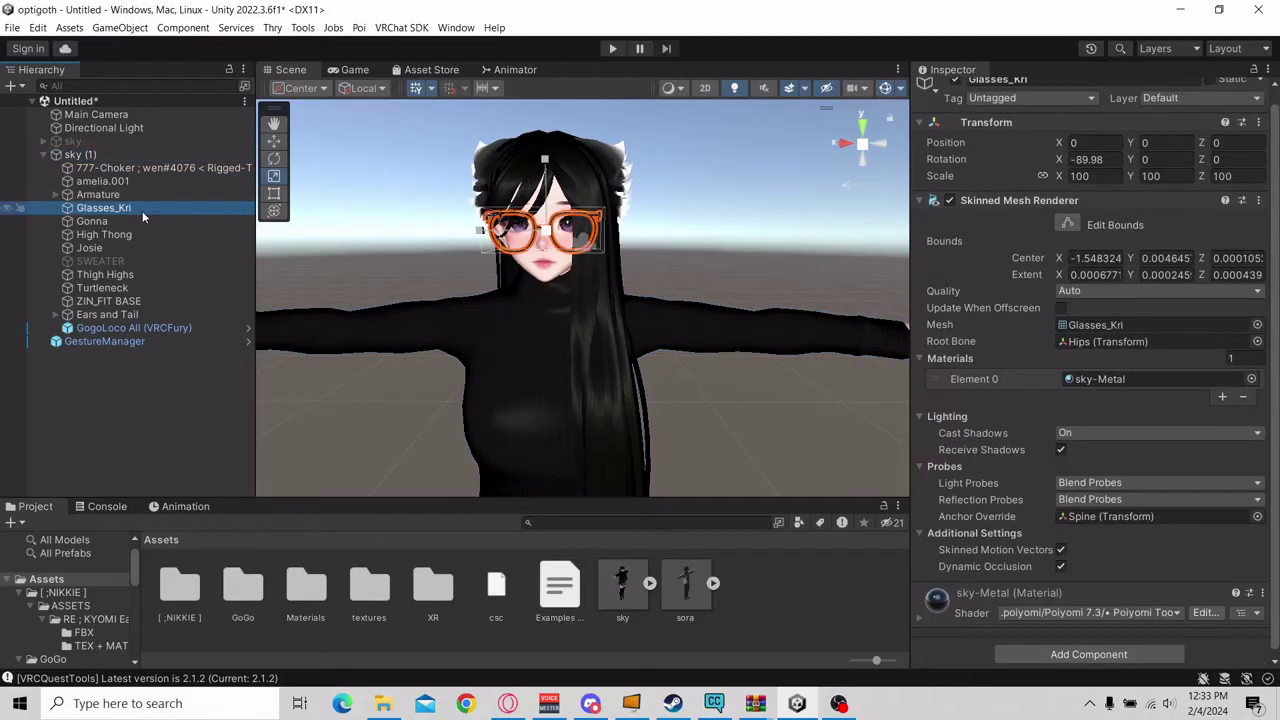
pyautogui.scroll(-1, 1188, 452)
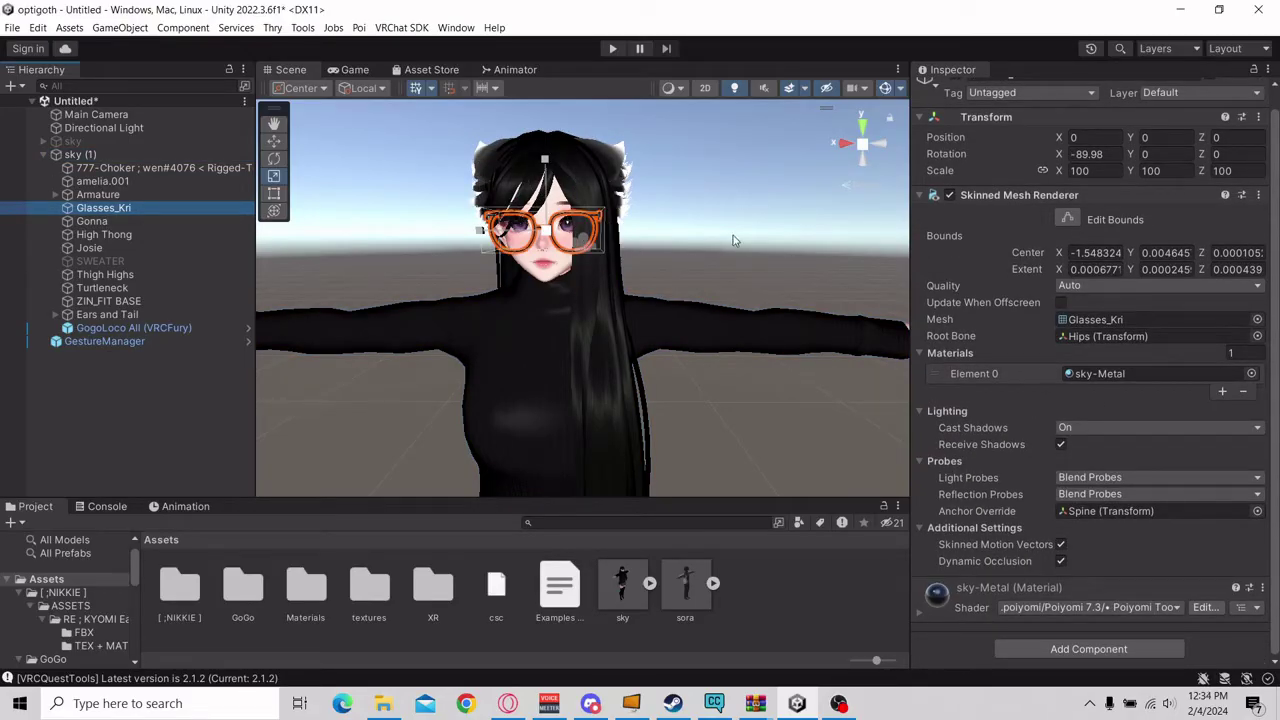
# Add a VRCFury component to Glasses_Kri by searching 'vrcfury'.
pyautogui.click(1088, 649)
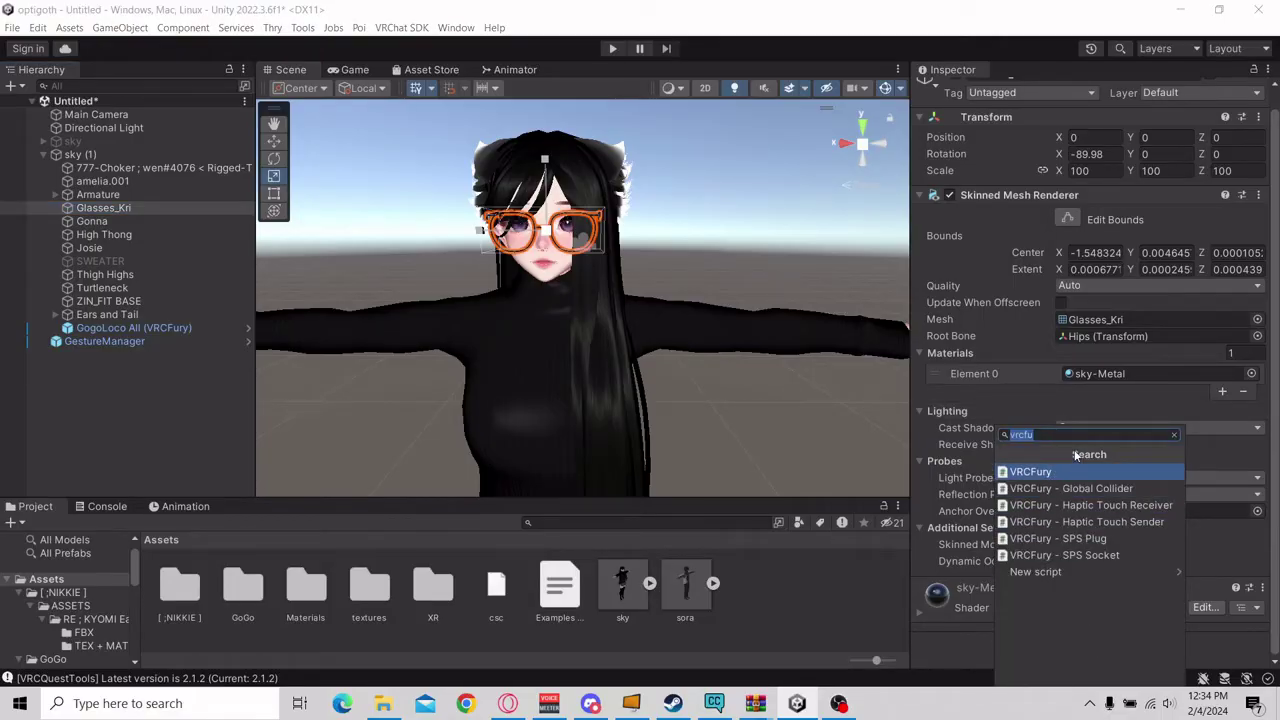
pyautogui.press('BackSpace')
pyautogui.write('vrcfury')
pyautogui.click(1050, 472)
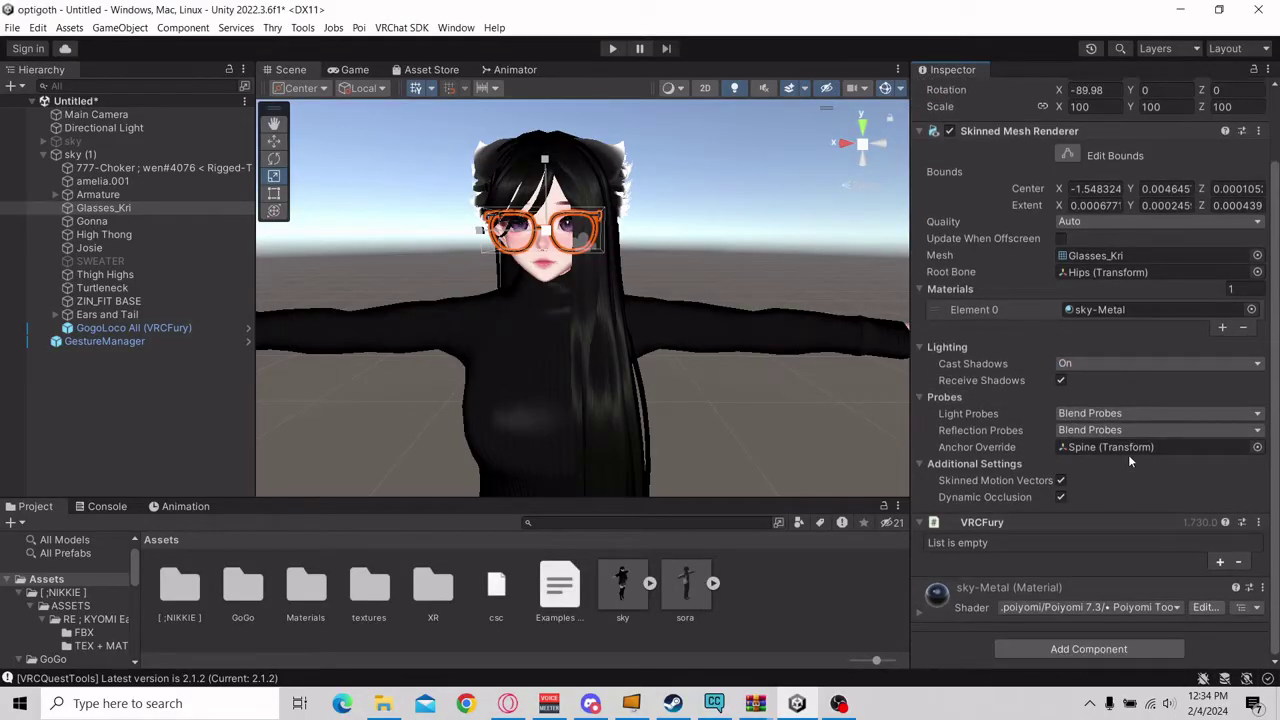
pyautogui.click(1220, 562)
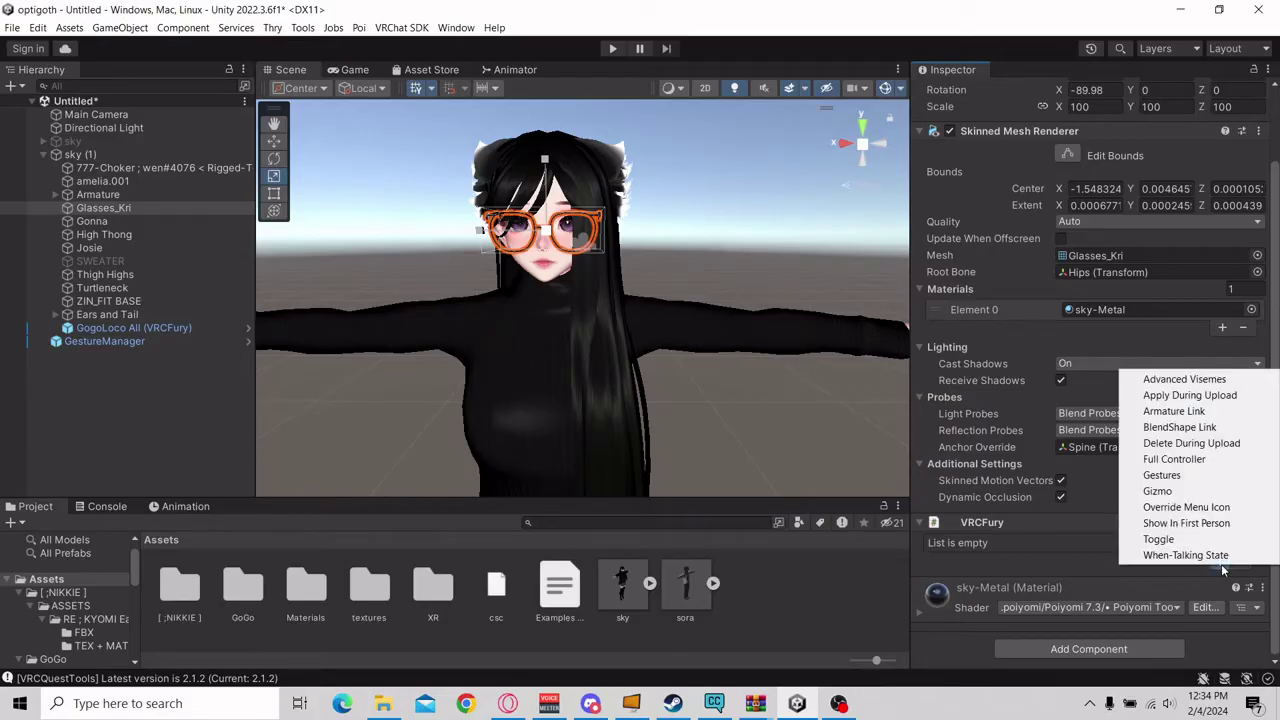
# Add a VRCFury Toggle with menu path 'Accessories/Glasses' and enable Saved Between Worlds.
pyautogui.click(1160, 540)
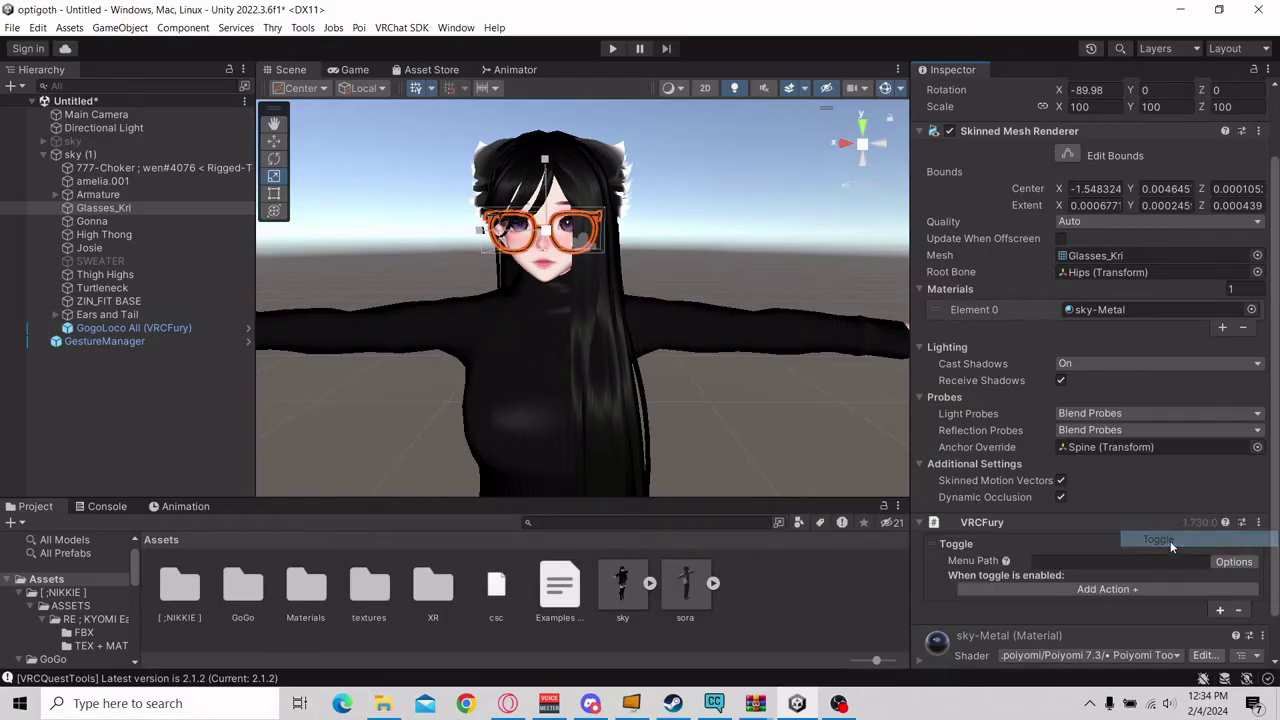
pyautogui.scroll(-2, 1164, 534)
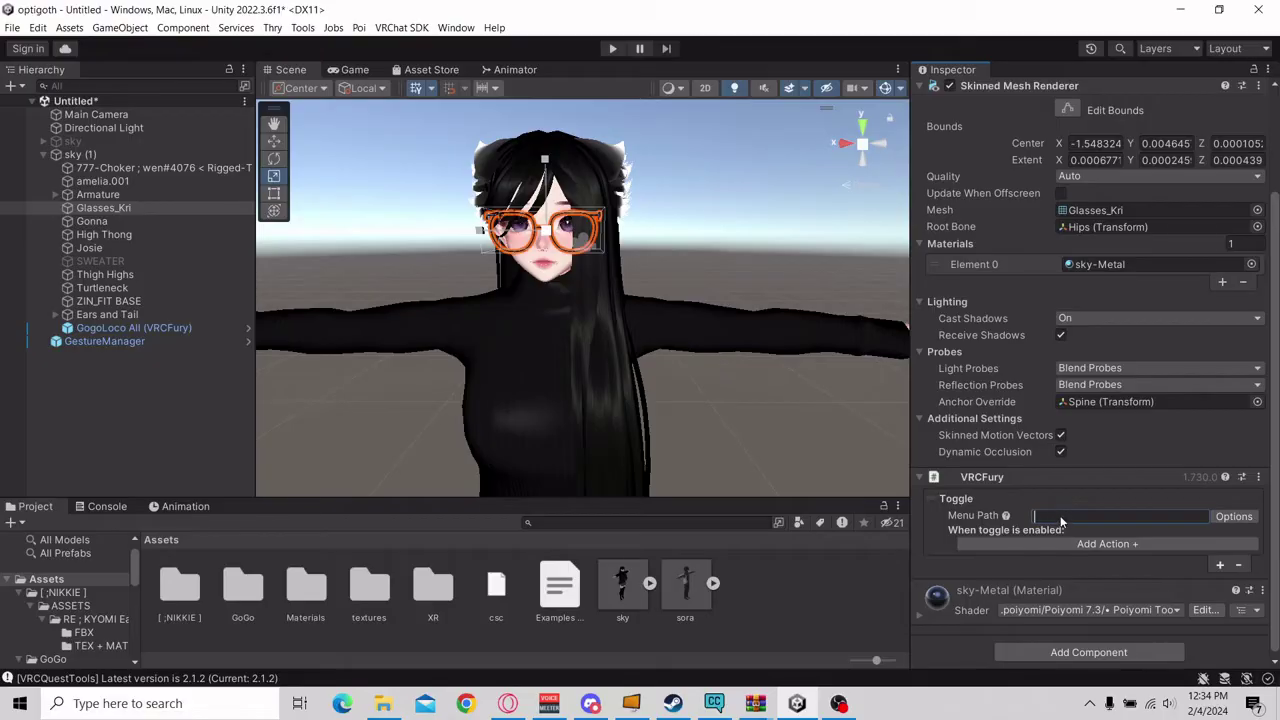
pyautogui.write('Accessories')
pyautogui.write('/Glasses')
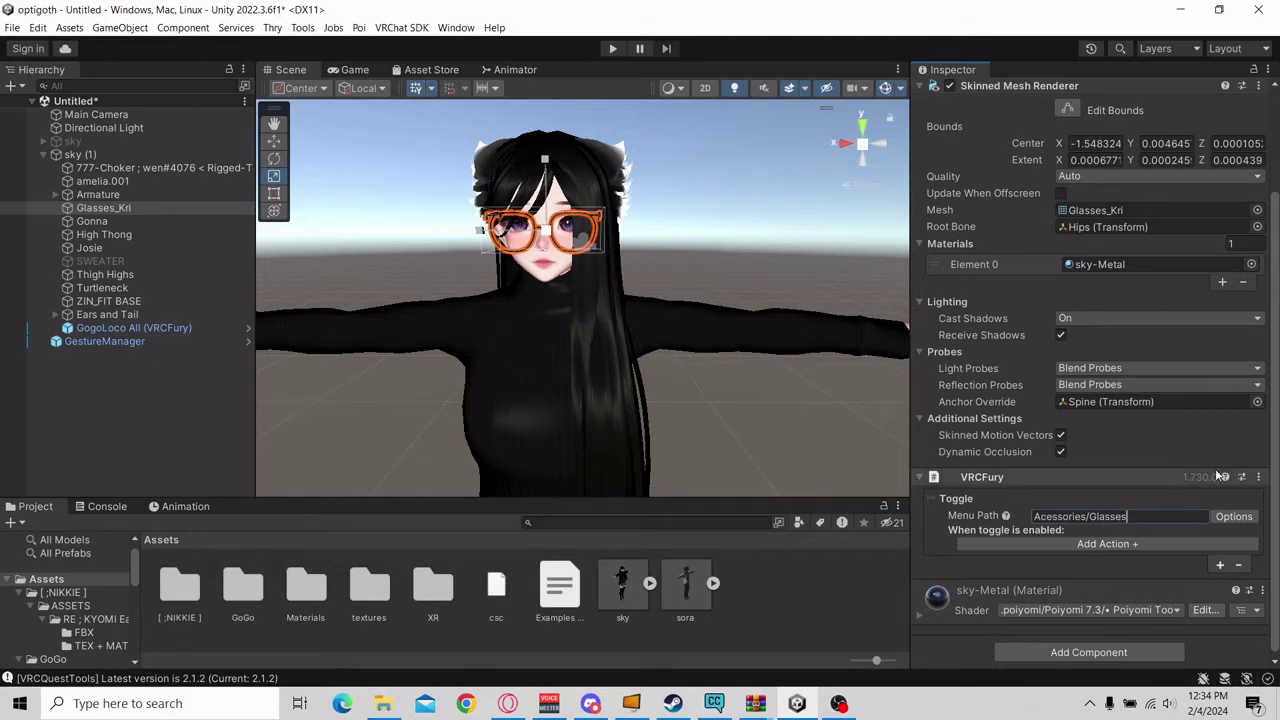
pyautogui.click(1232, 517)
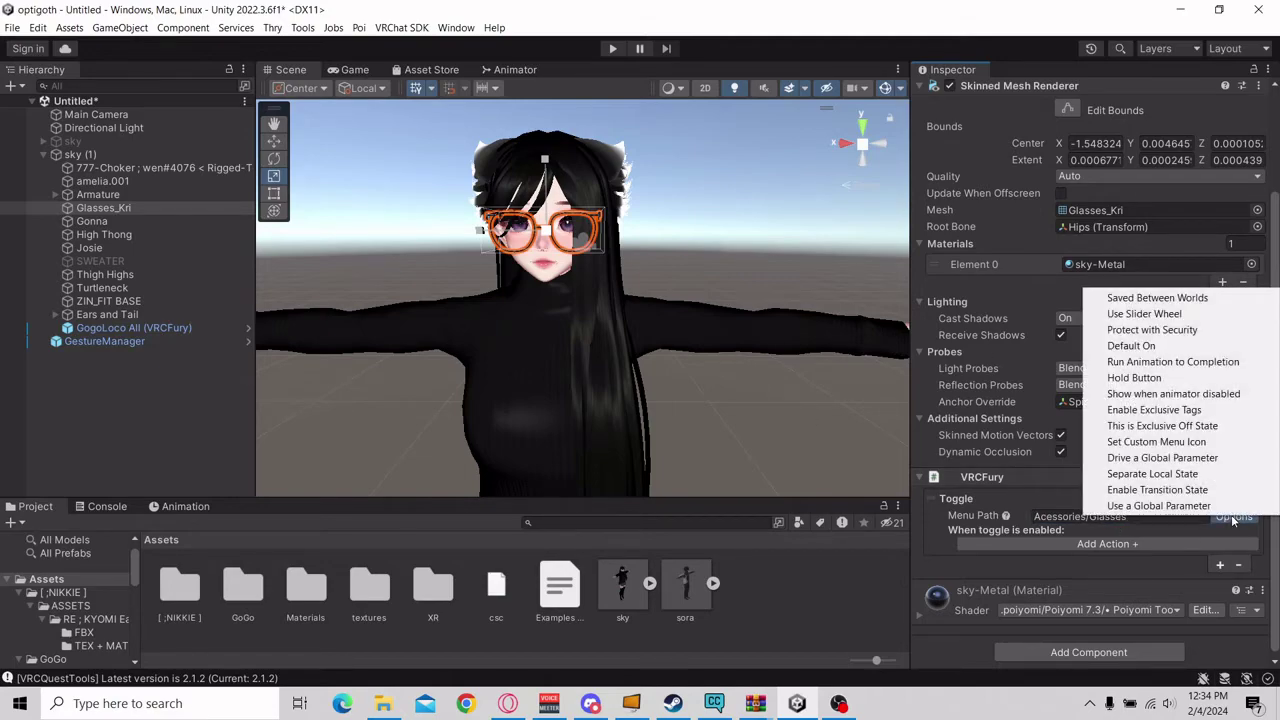
pyautogui.click(1141, 298)
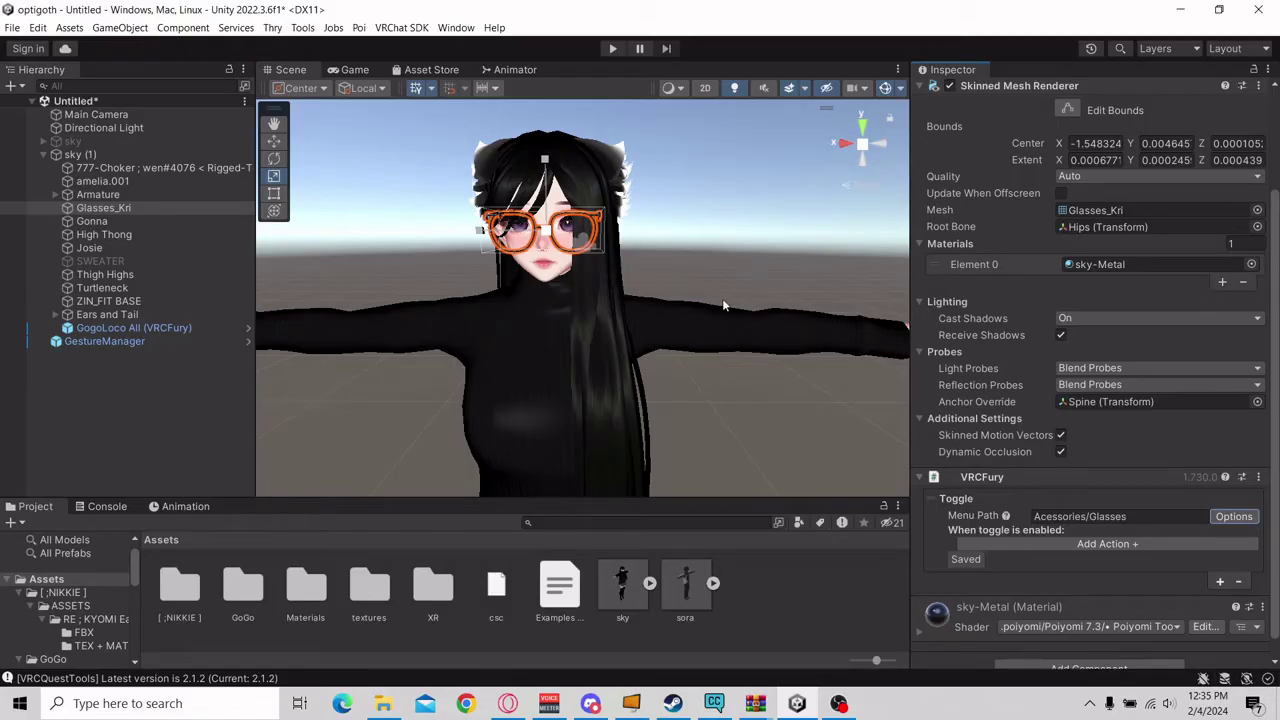
# Add an Object Toggle action to the glasses toggle, keeping Glasses_Kri selected.
pyautogui.click(1089, 546)
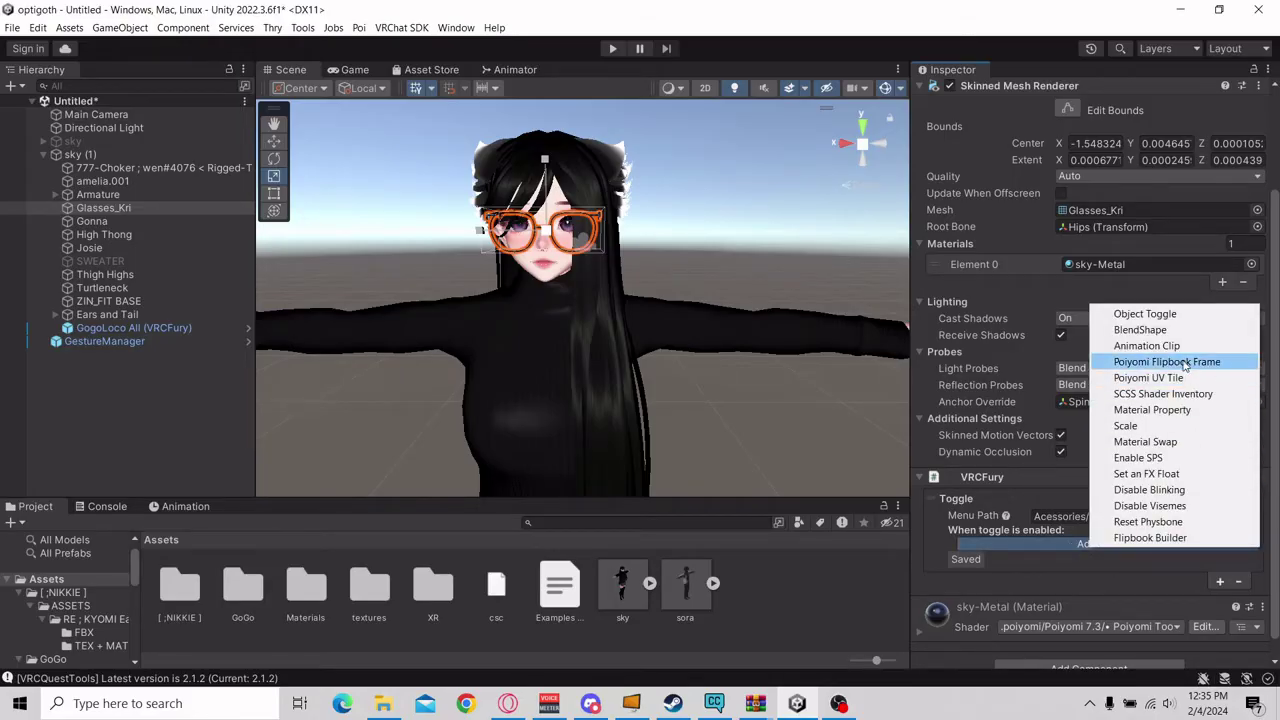
pyautogui.click(1153, 315)
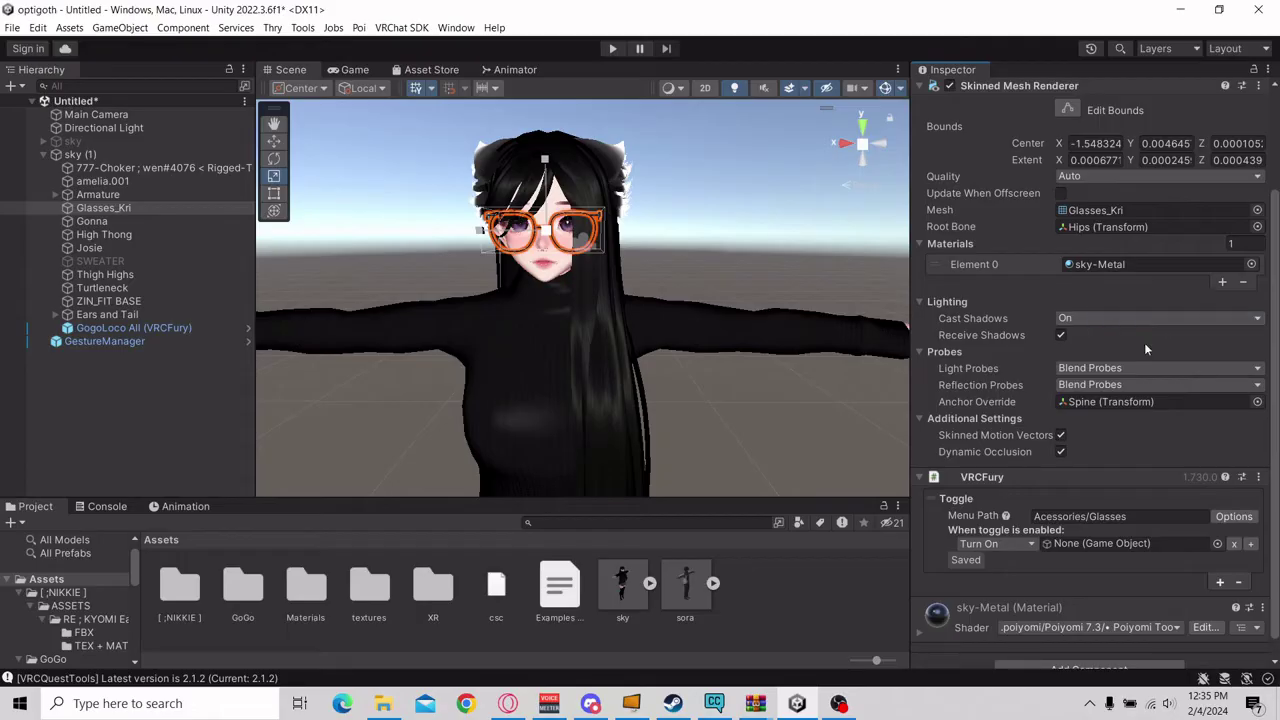
pyautogui.click(702, 244)
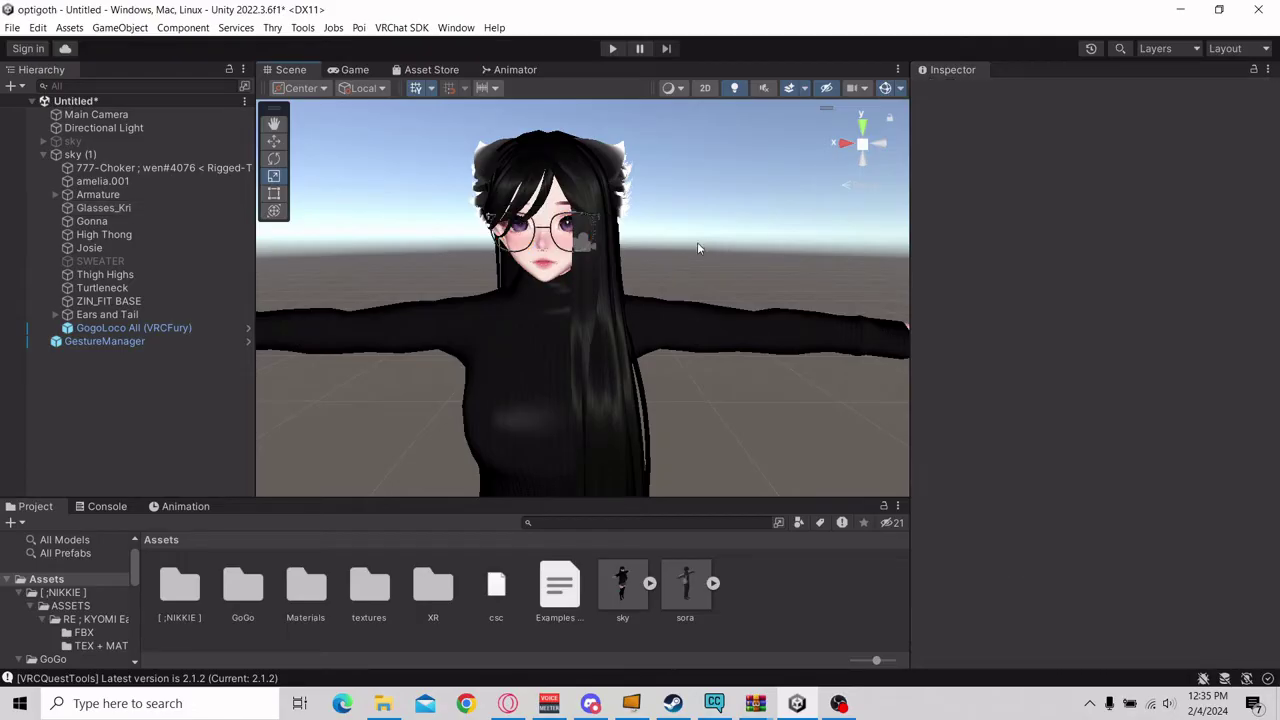
pyautogui.hotkey('ctrl', 'z')
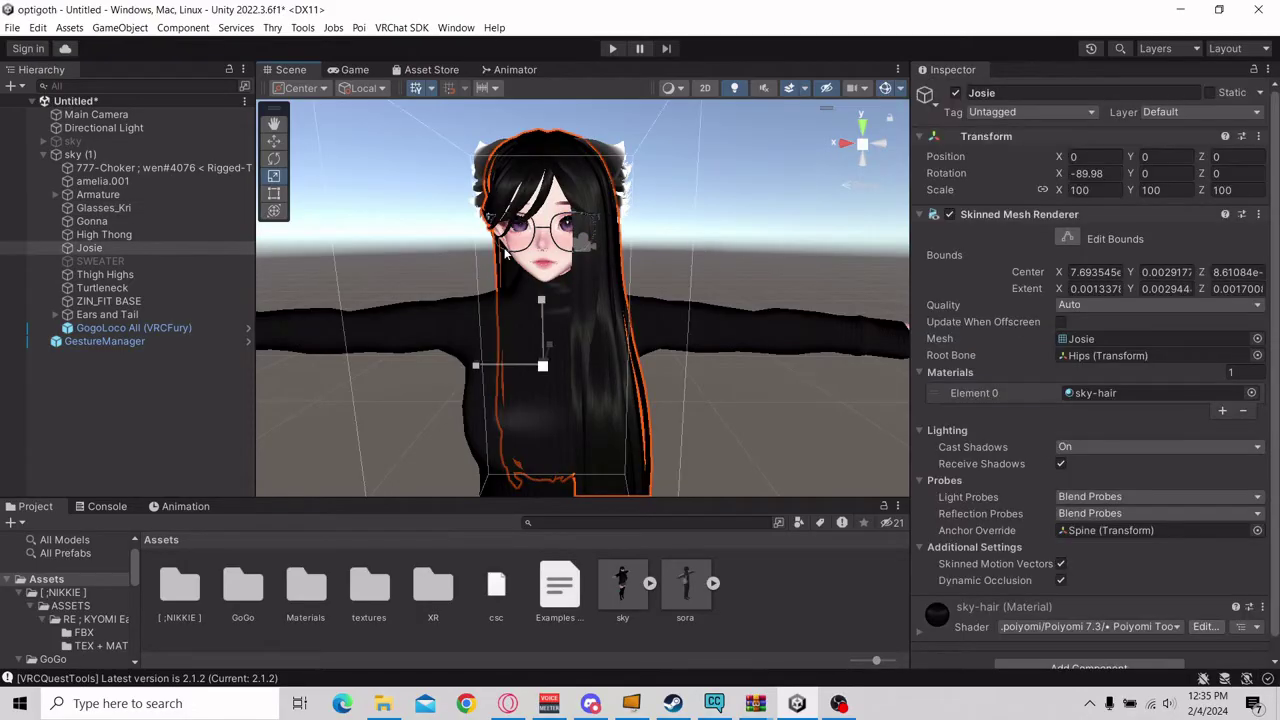
pyautogui.scroll(-5, 1040, 450)
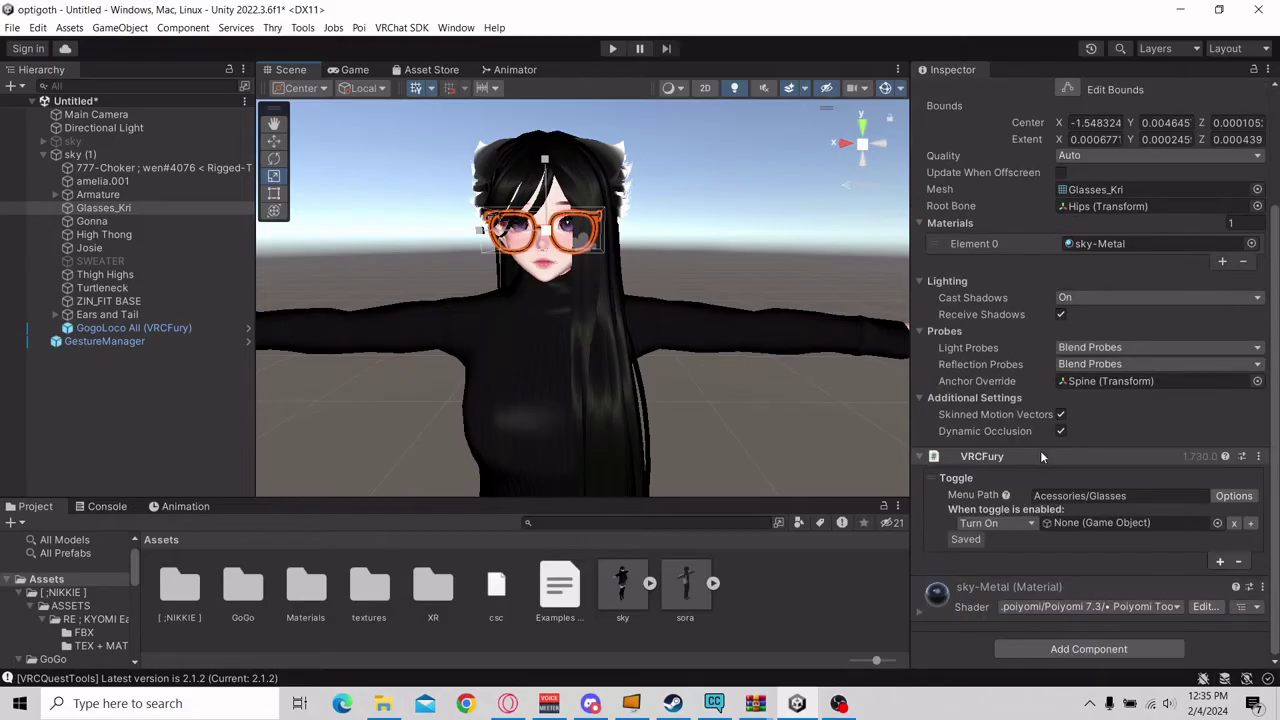
# Set the action to Turn Off and target the Glasses_Kri object.
pyautogui.click(1004, 524)
pyautogui.click(1022, 556)
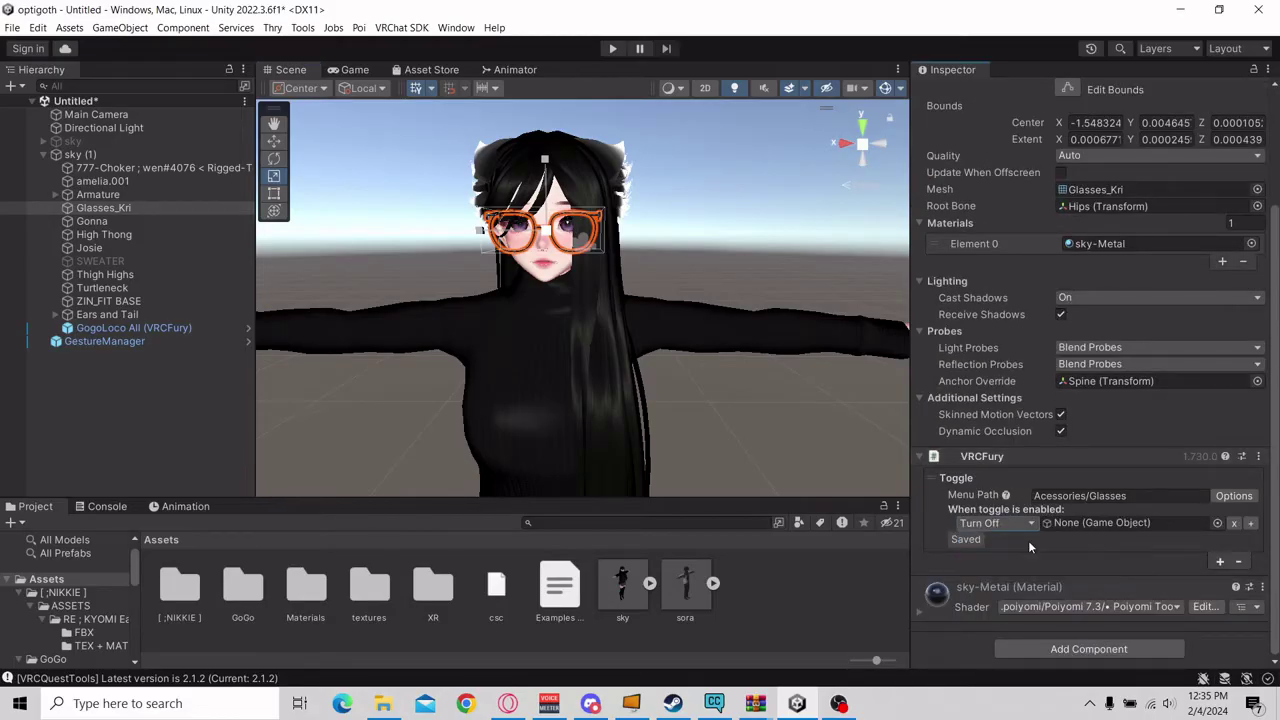
pyautogui.click(1015, 521)
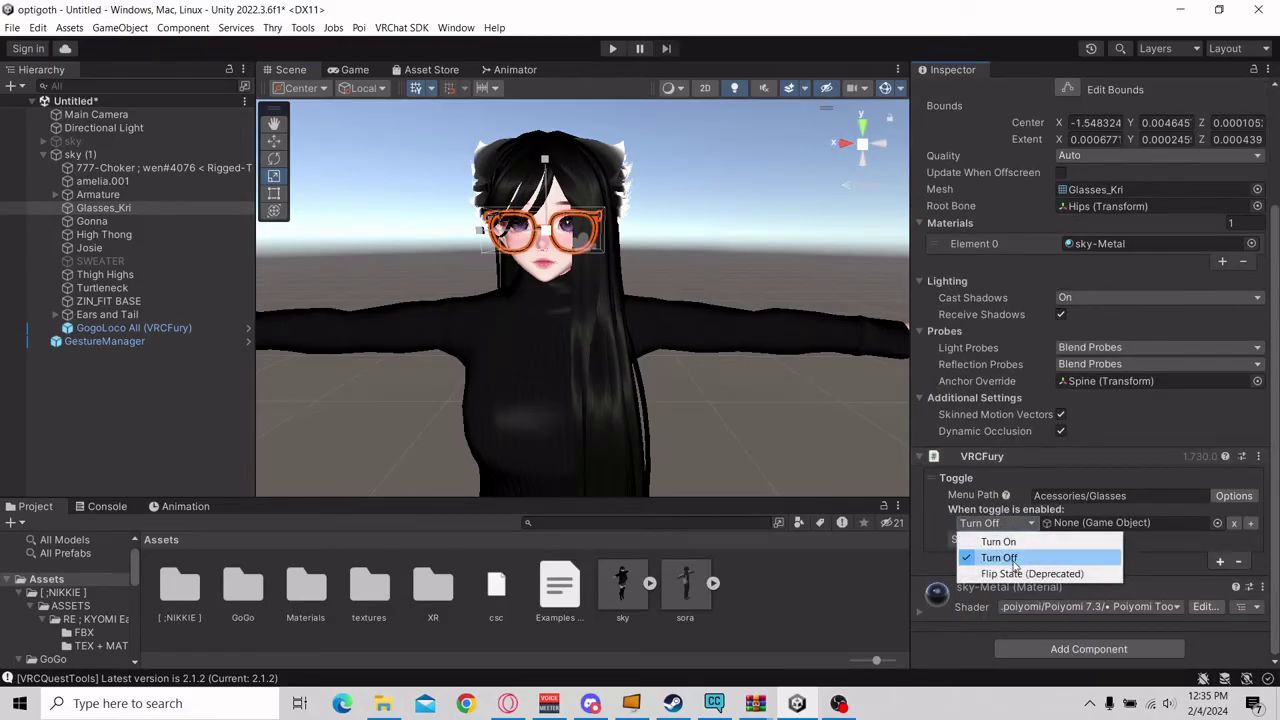
pyautogui.click(1000, 491)
pyautogui.click(1000, 491)
pyautogui.click(1000, 491)
pyautogui.click(990, 523)
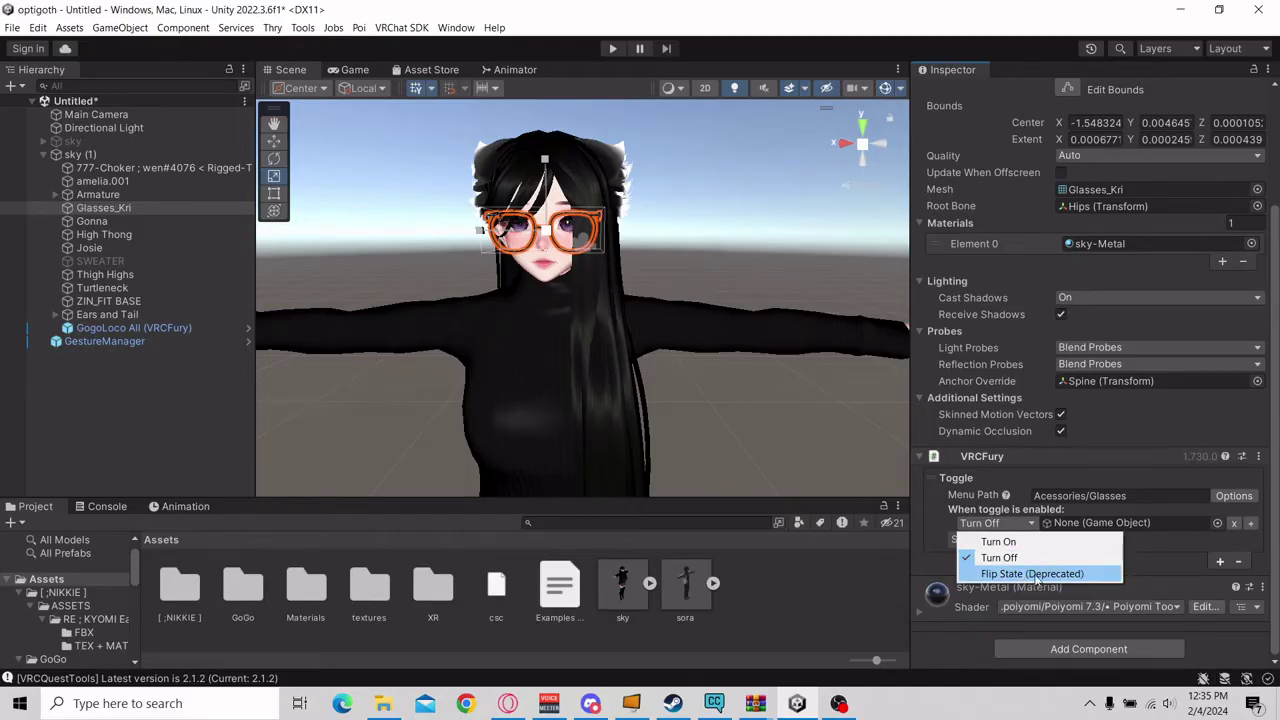
pyautogui.click(1161, 555)
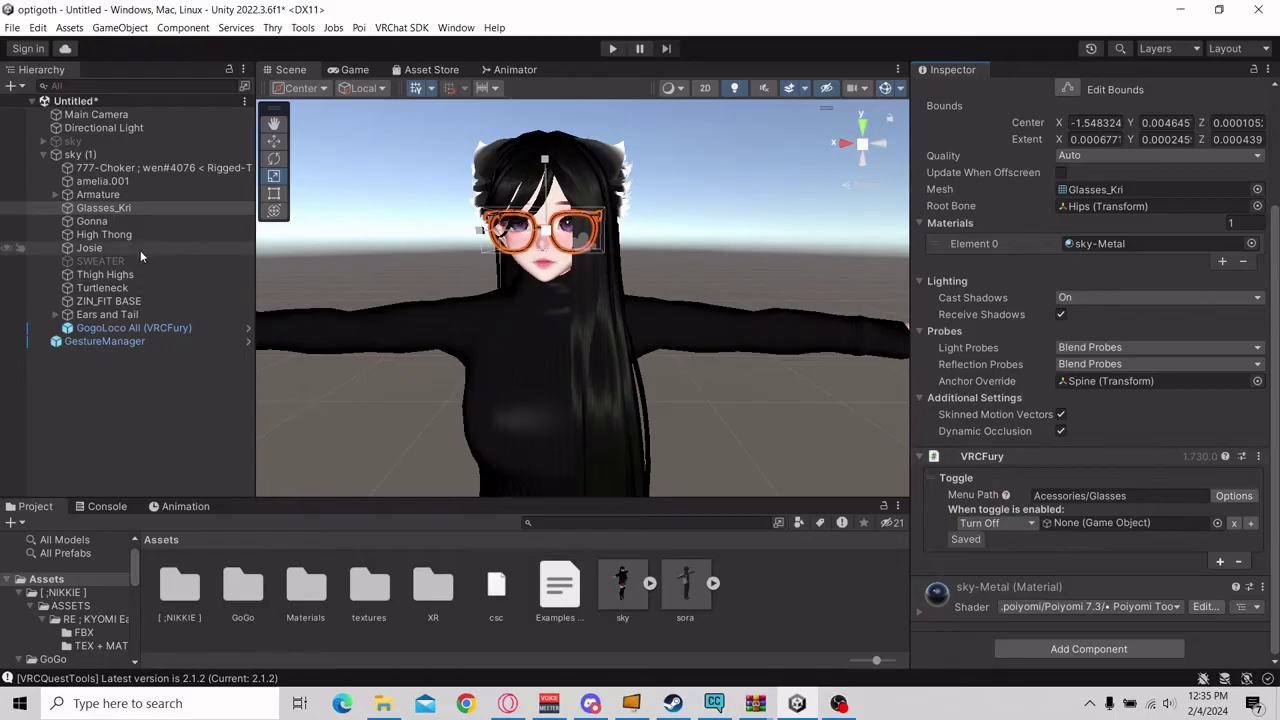
pyautogui.moveTo(108, 213); pyautogui.dragTo(1130, 525)
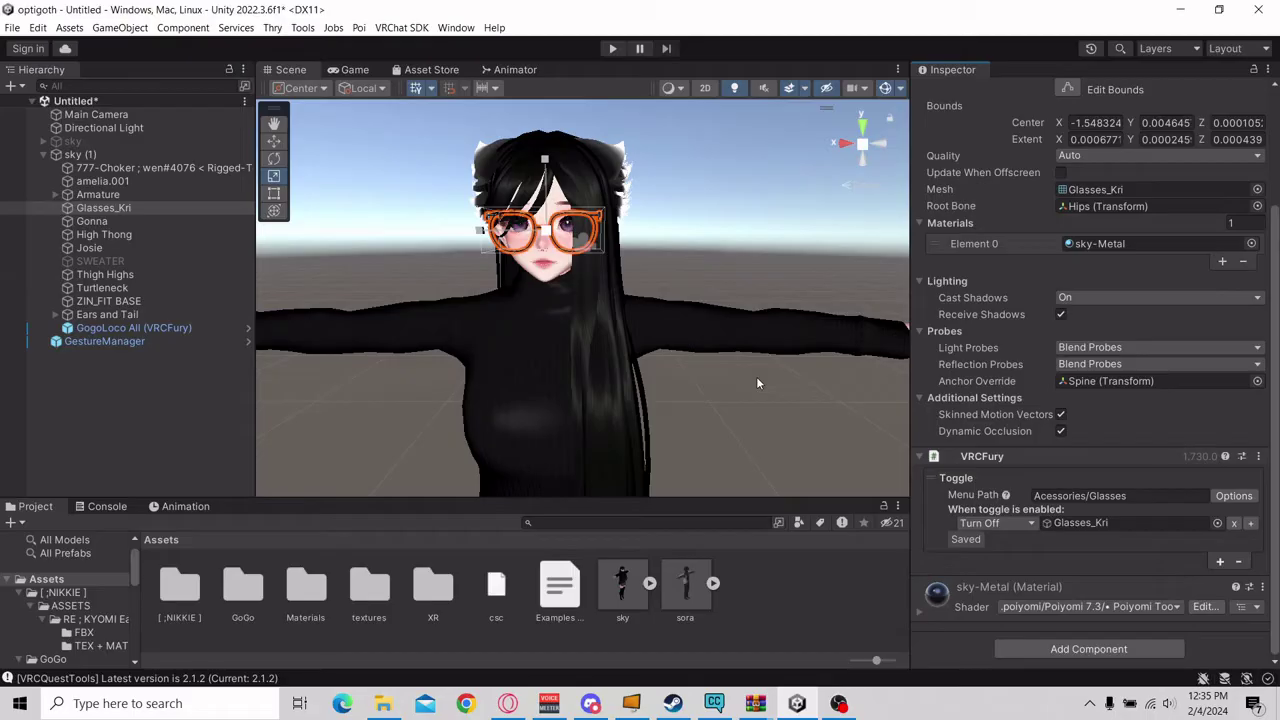
pyautogui.moveTo(709, 393); pyautogui.dragTo(728, 413, button='middle')
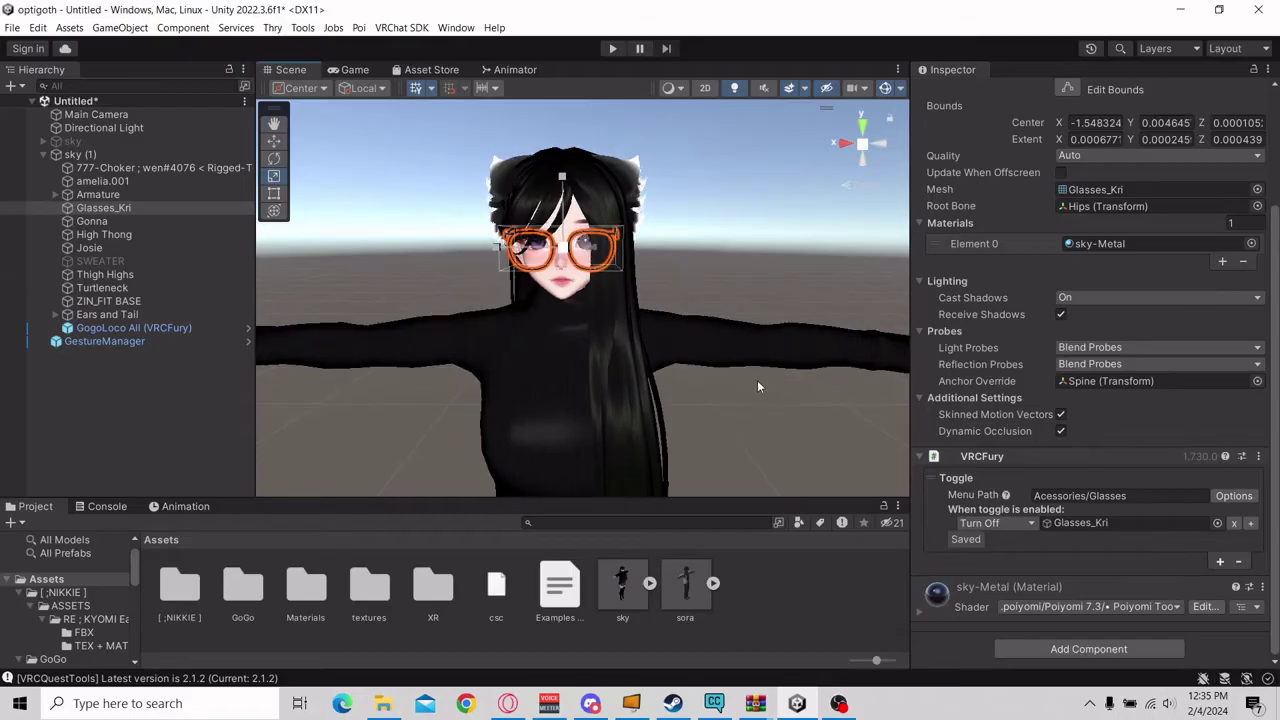
pyautogui.click(131, 342)
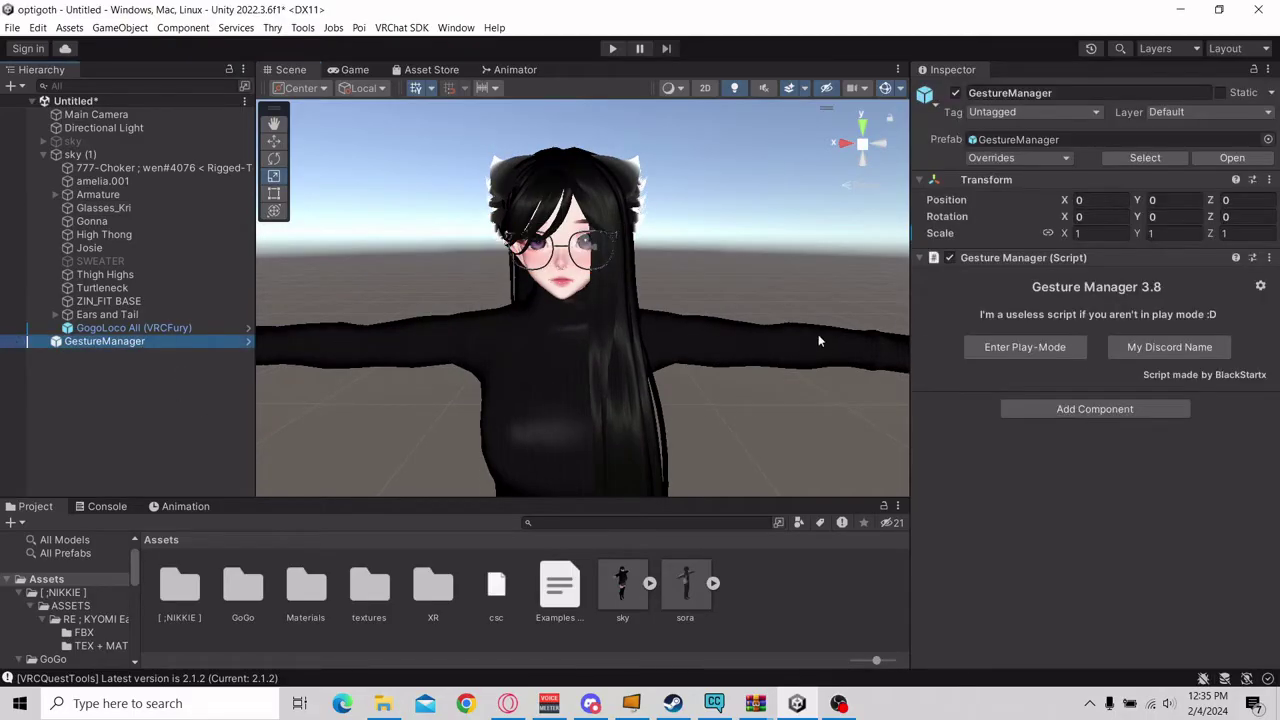
pyautogui.click(1066, 352)
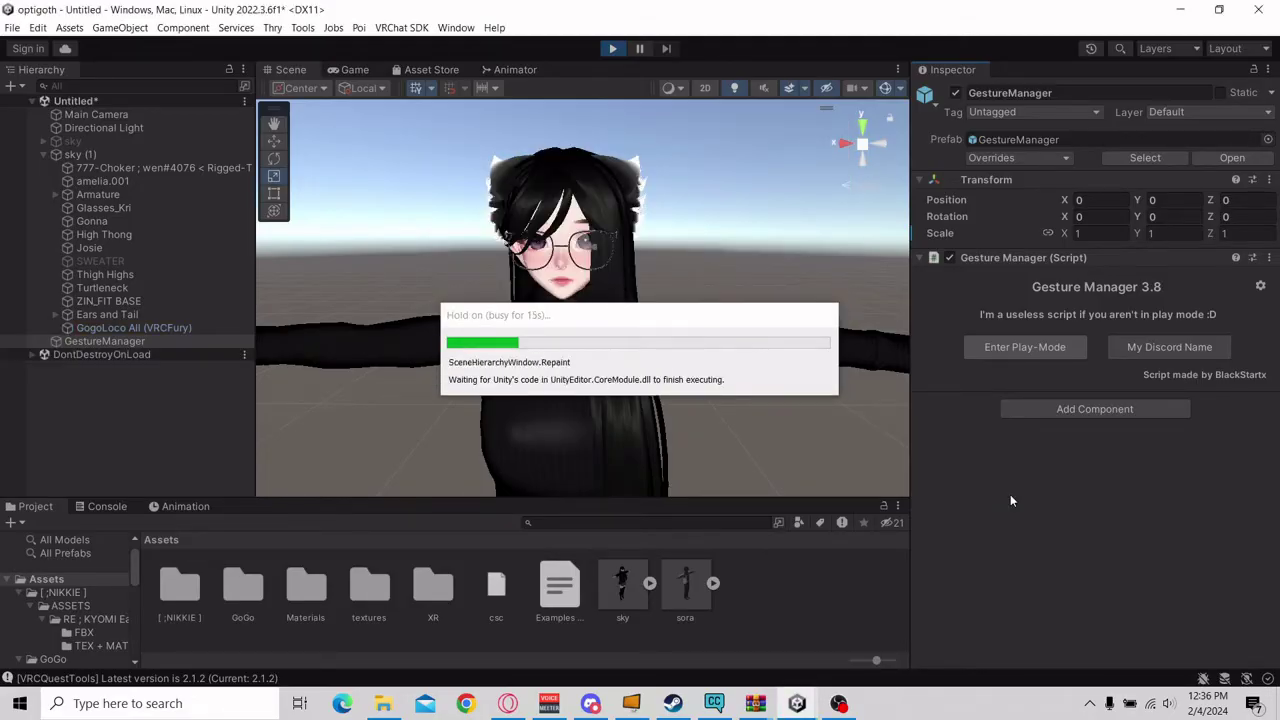
pyautogui.click(769, 177)
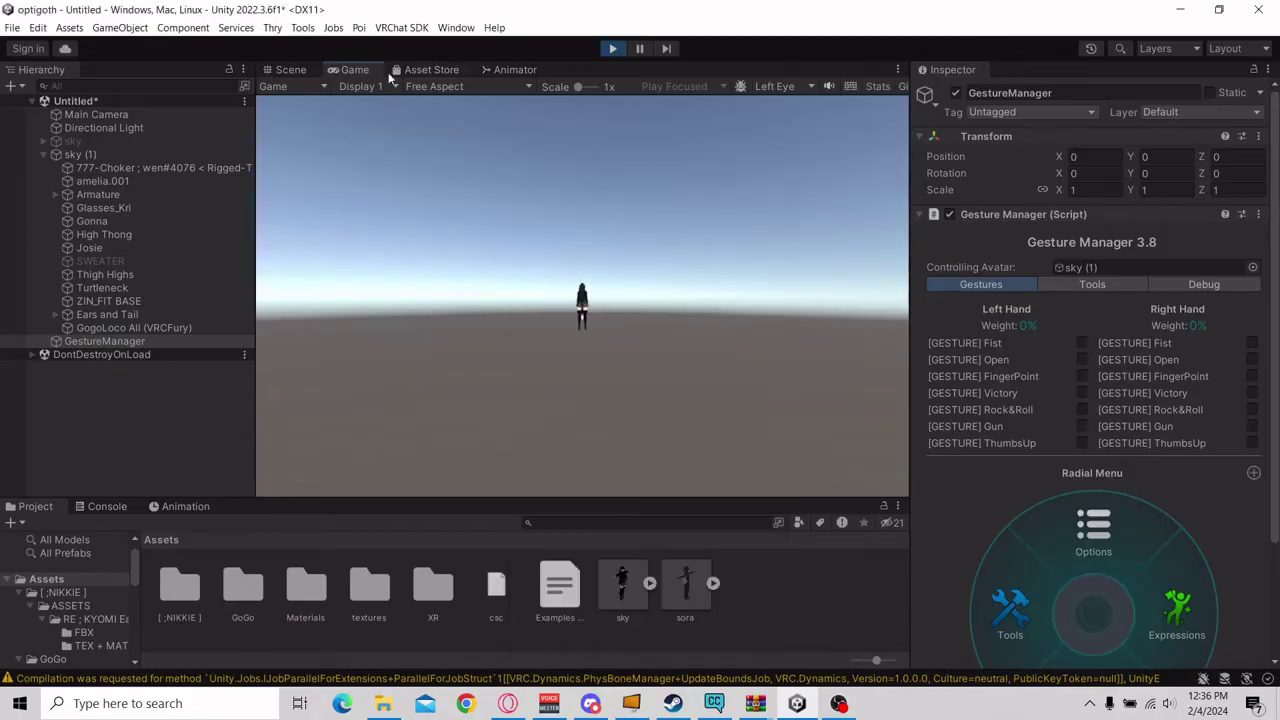
pyautogui.click(289, 70)
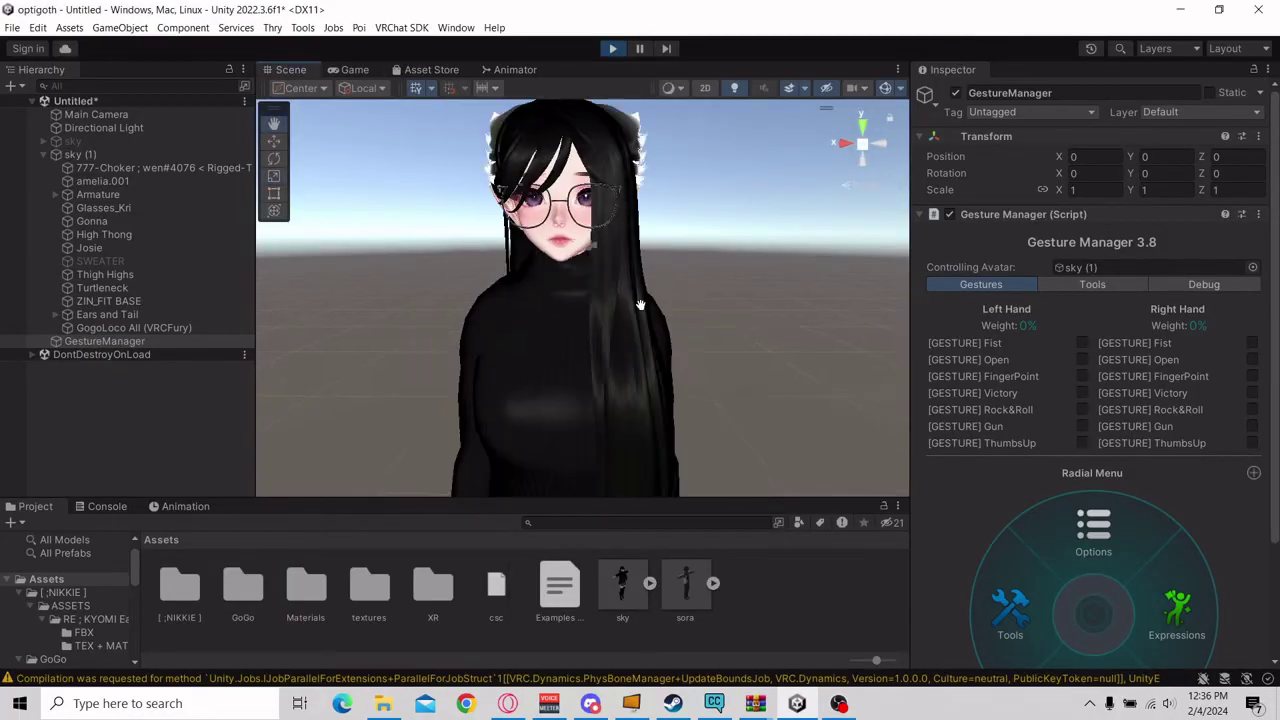
pyautogui.scroll(-3, 1124, 560)
pyautogui.click(1175, 508)
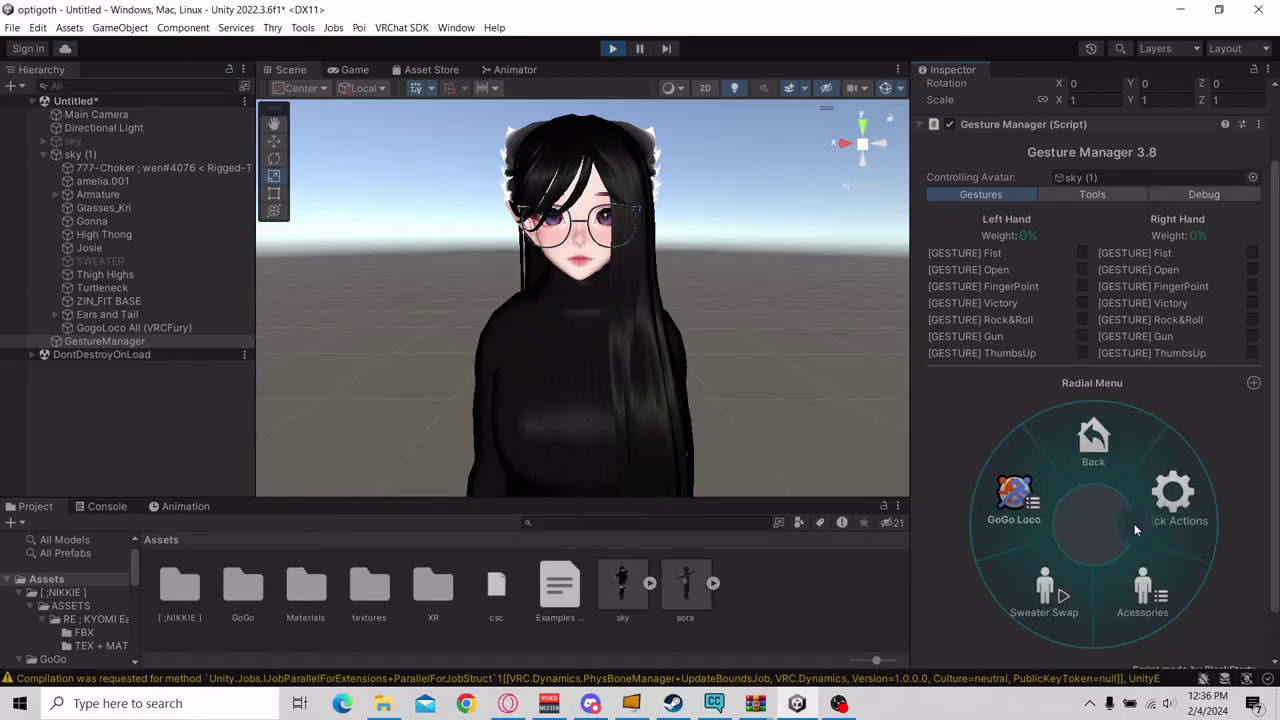
pyautogui.click(1160, 607)
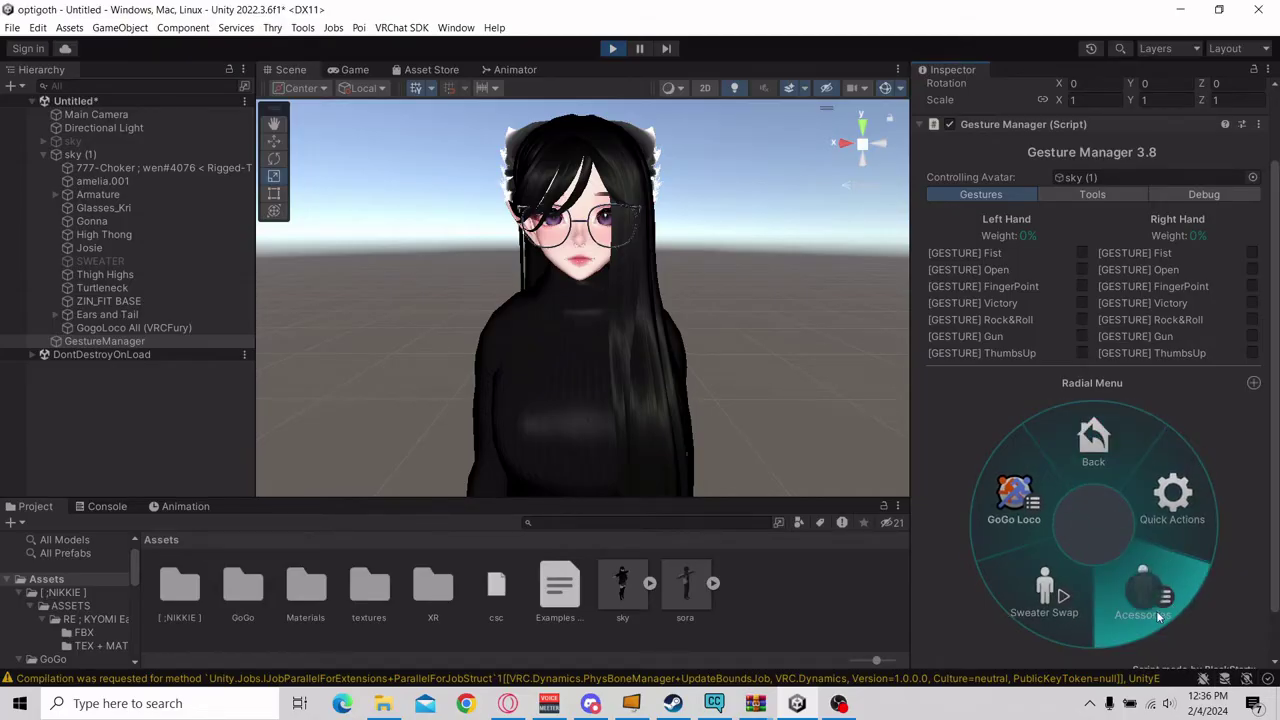
pyautogui.click(1125, 600)
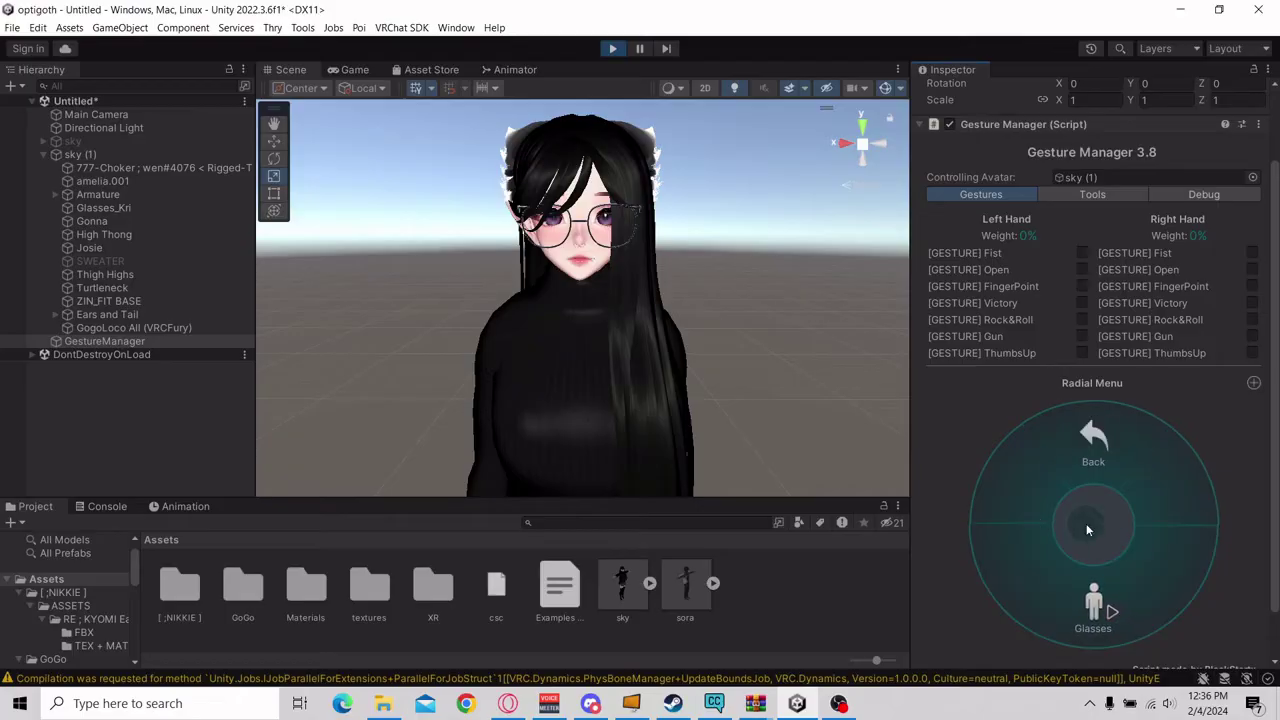
pyautogui.click(1094, 598)
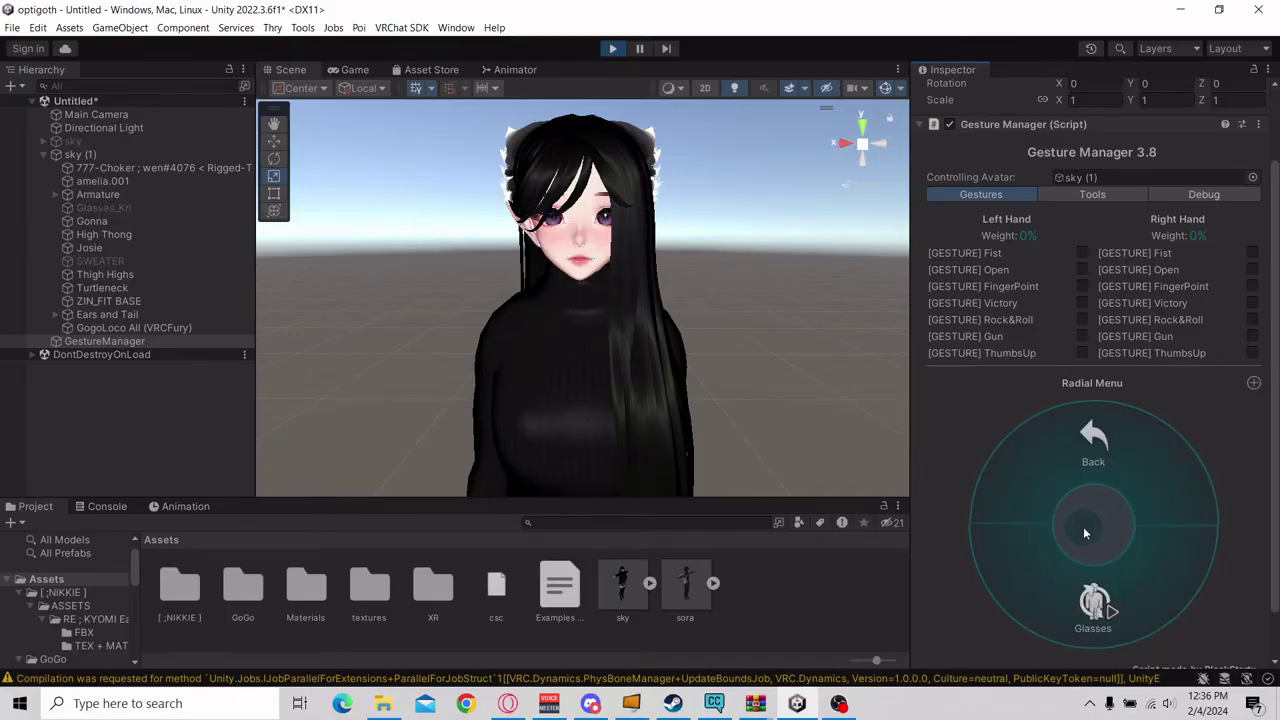
pyautogui.click(1089, 594)
pyautogui.click(1089, 592)
pyautogui.click(1090, 586)
pyautogui.click(1092, 578)
pyautogui.click(1093, 574)
pyautogui.click(1078, 500)
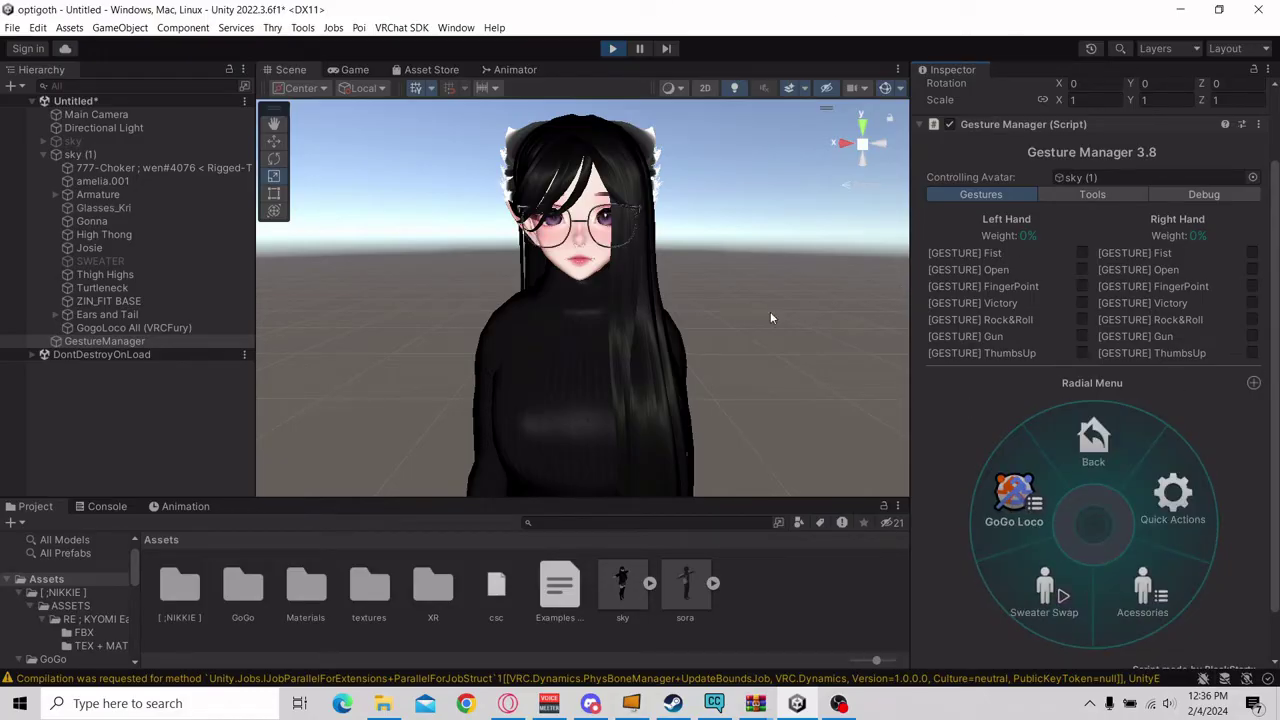
pyautogui.click(613, 49)
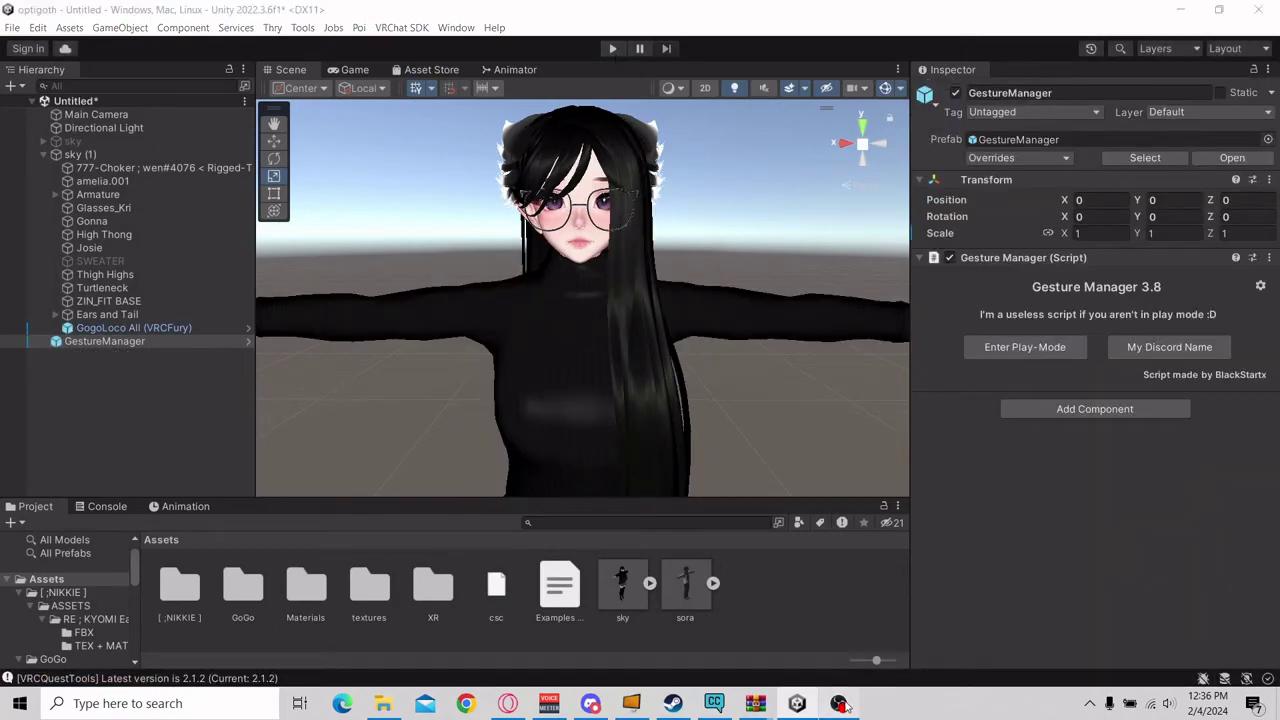
# Select the avatar's face mesh amelia.001 in the Scene view.
pyautogui.moveTo(747, 293); pyautogui.dragTo(757, 325, button='middle')
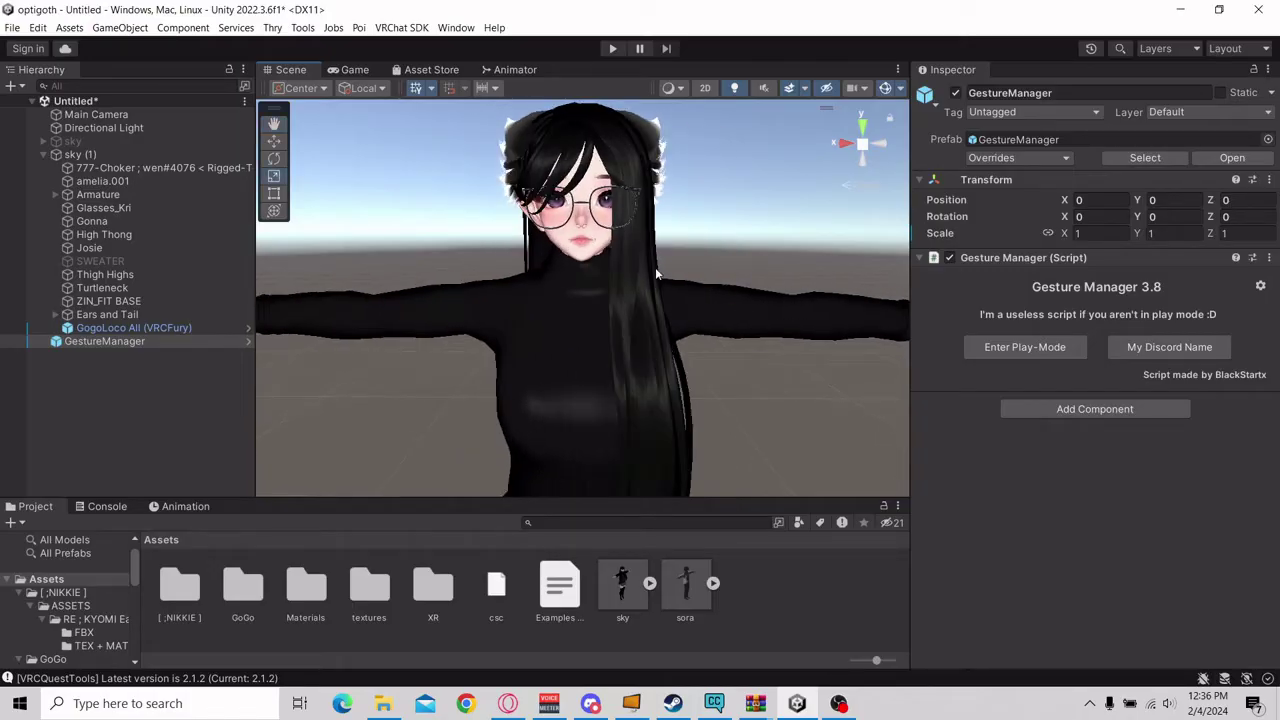
pyautogui.click(563, 241)
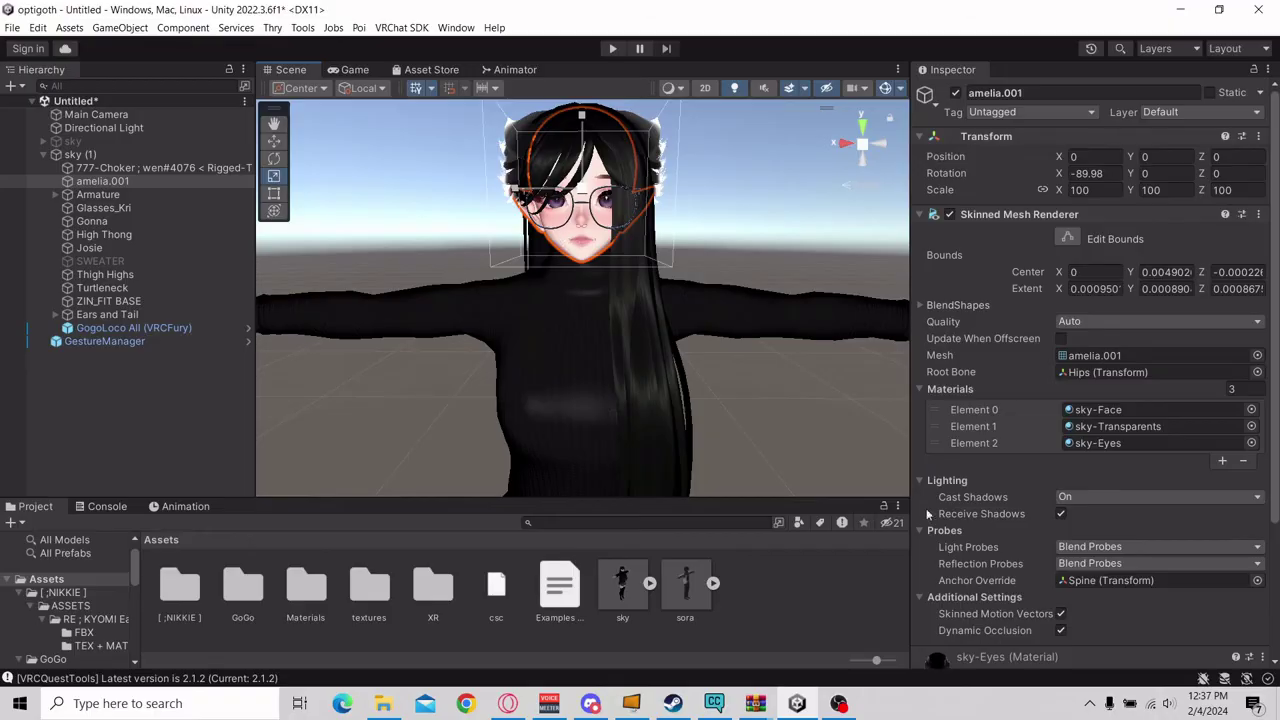
pyautogui.scroll(-4, 1124, 450)
# Add a VRCFury component with a Gestures feature to amelia.001.
pyautogui.click(1088, 649)
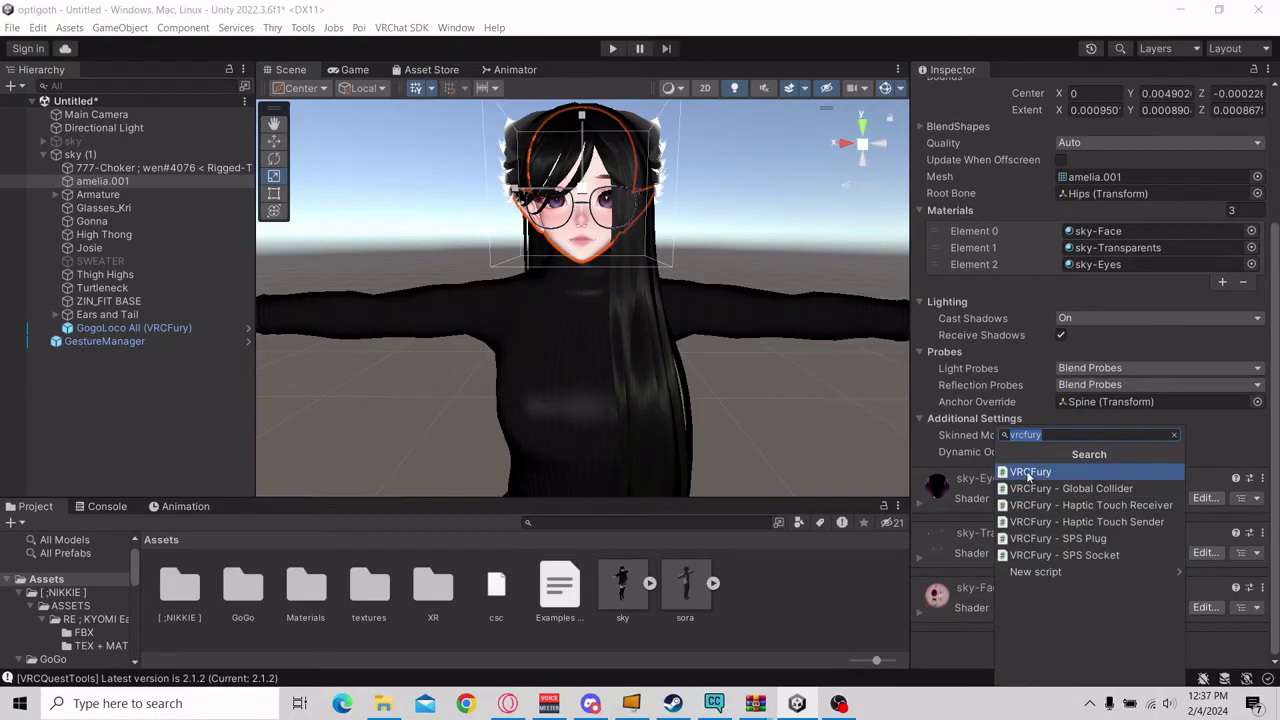
pyautogui.click(1049, 477)
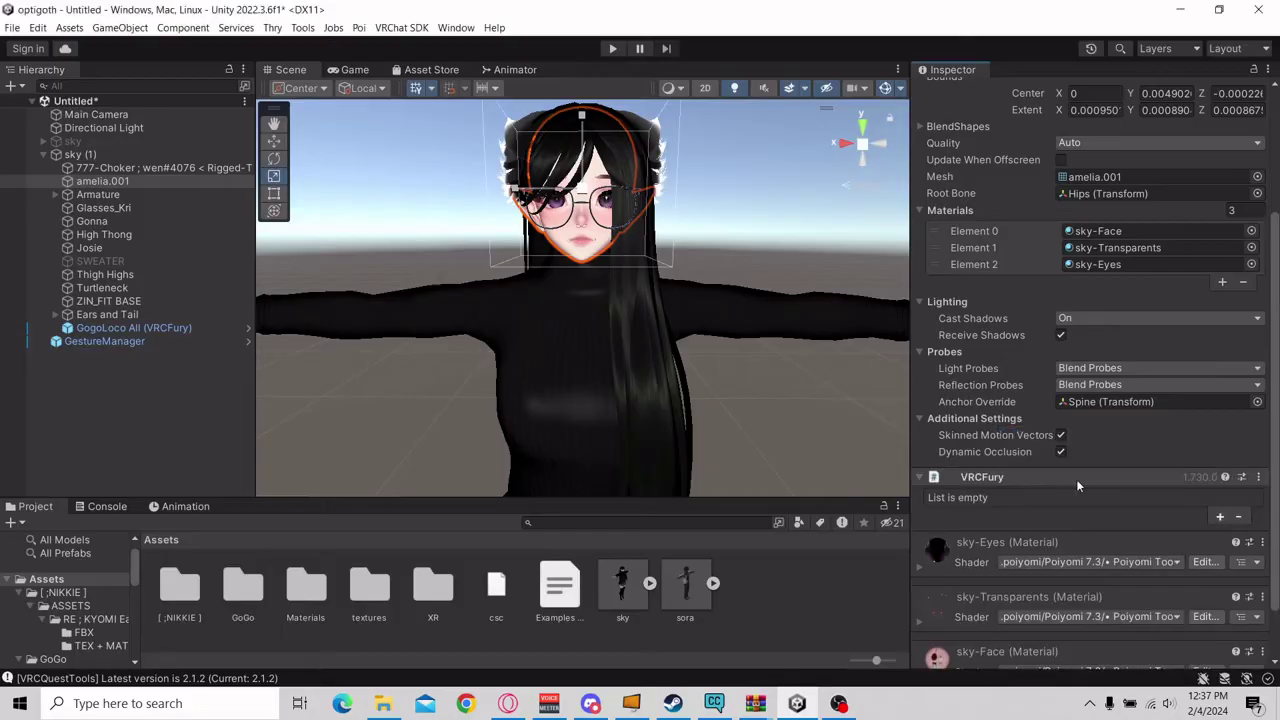
pyautogui.click(1219, 517)
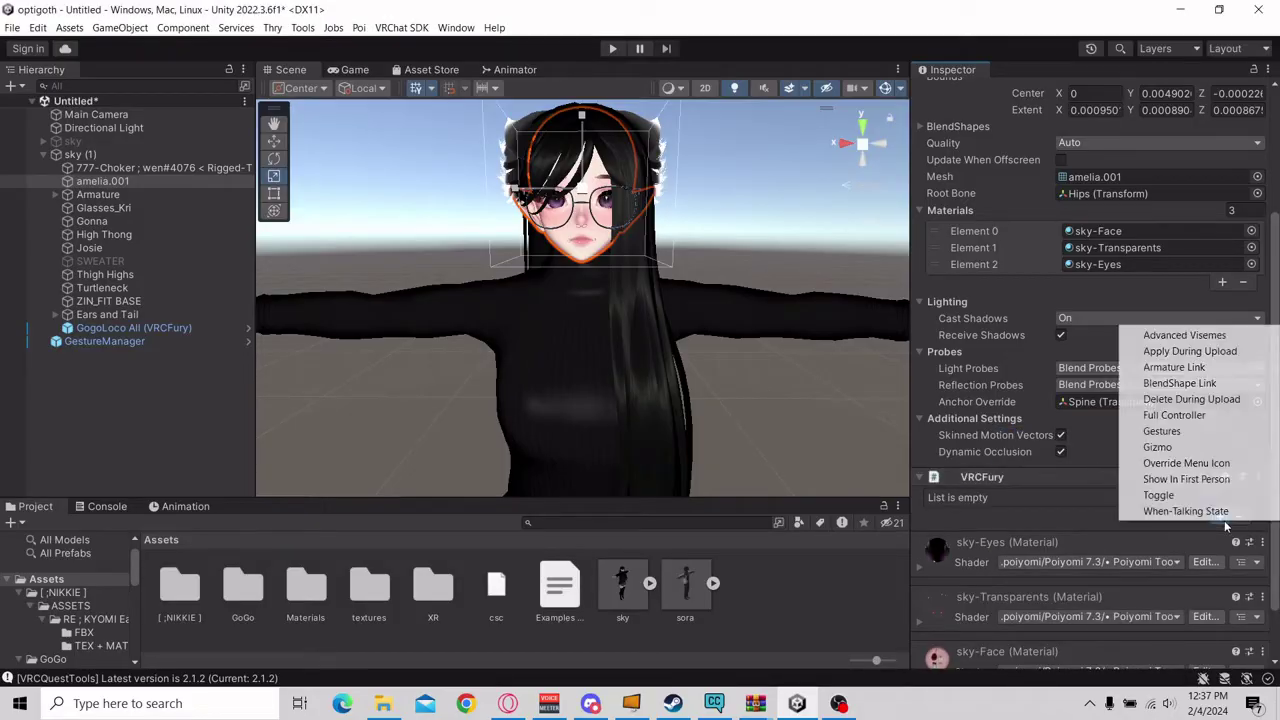
pyautogui.click(1162, 431)
pyautogui.scroll(-1, 1150, 505)
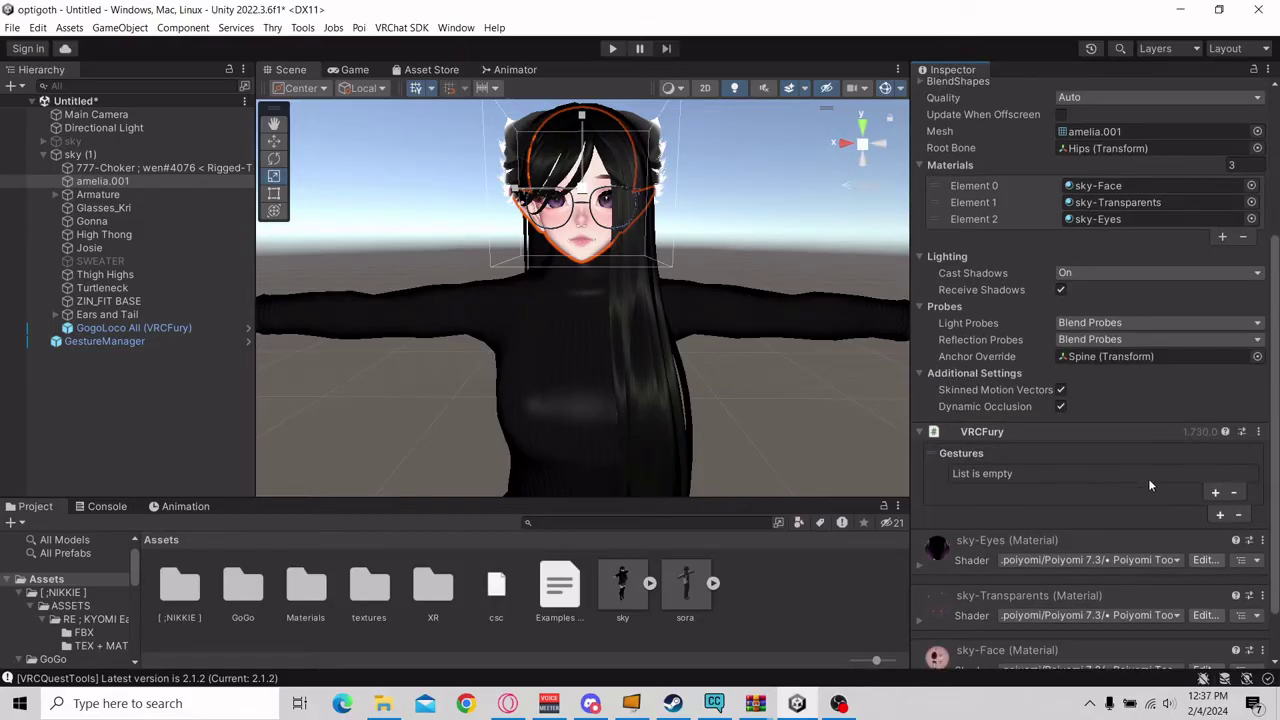
# Add a gesture entry set to the LEFT hand and the HANDOPEN gesture.
pyautogui.click(1216, 493)
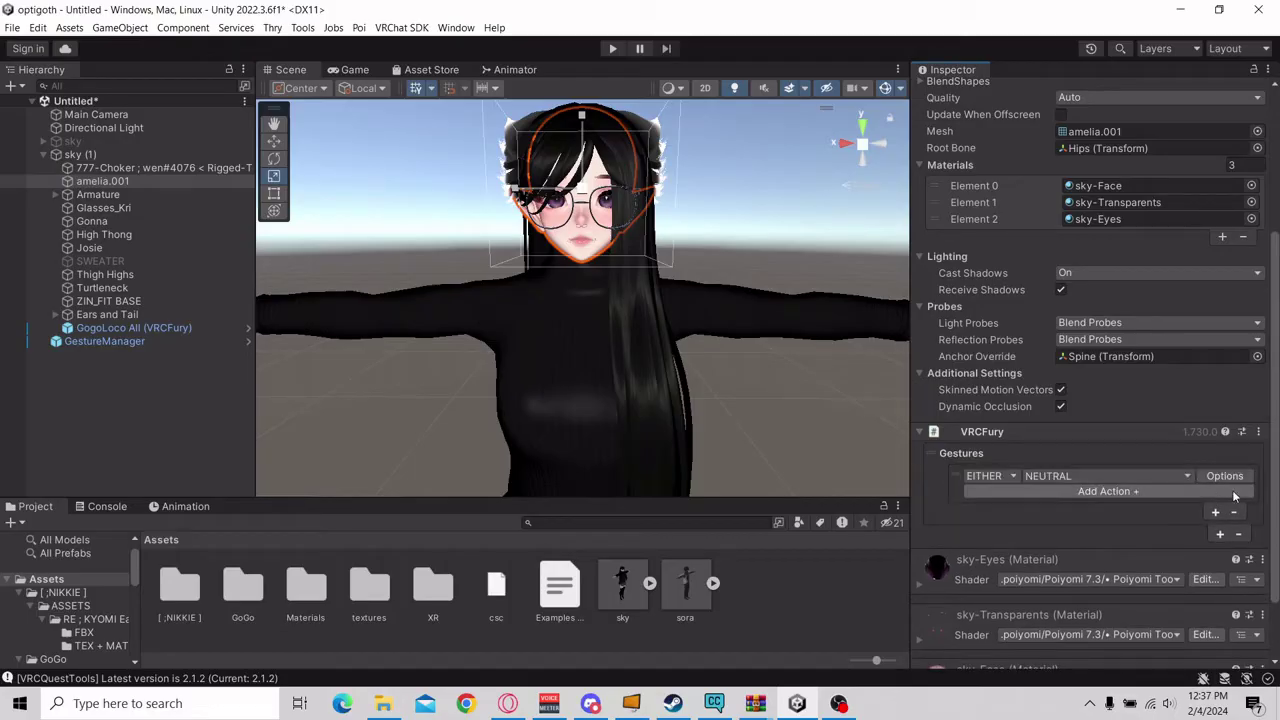
pyautogui.click(1014, 476)
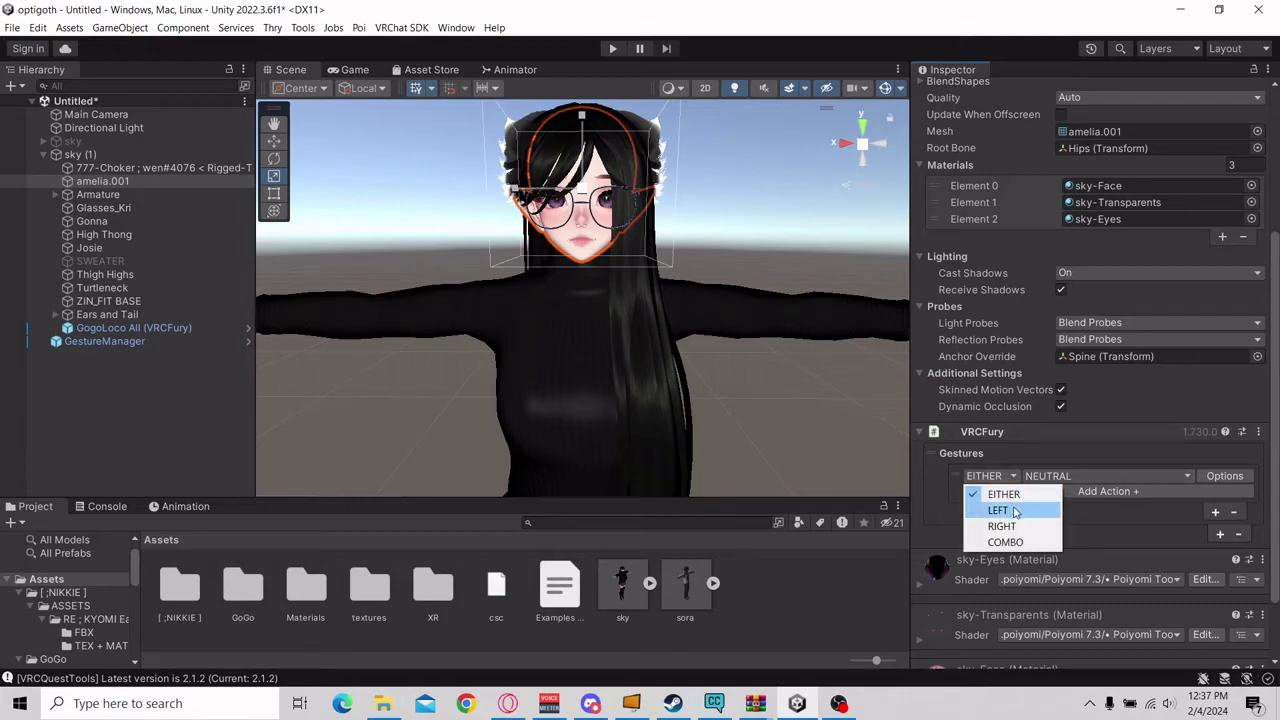
pyautogui.click(1004, 494)
pyautogui.click(1006, 477)
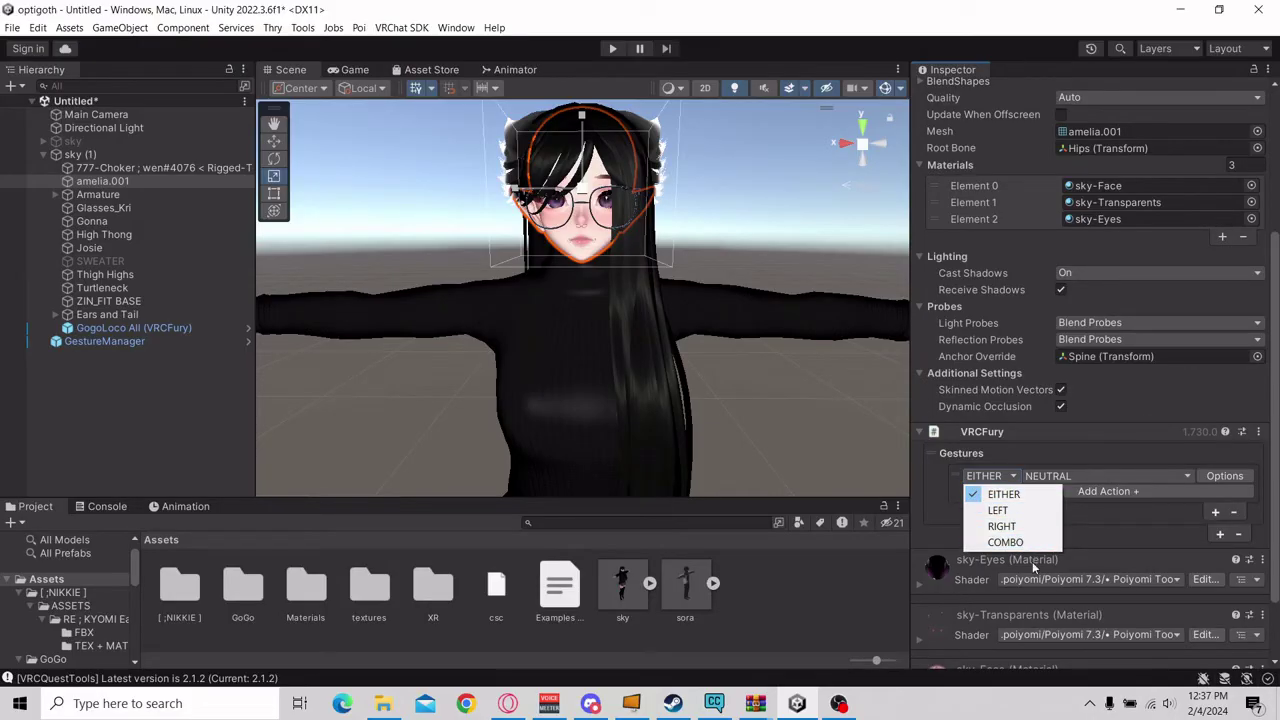
pyautogui.click(1010, 512)
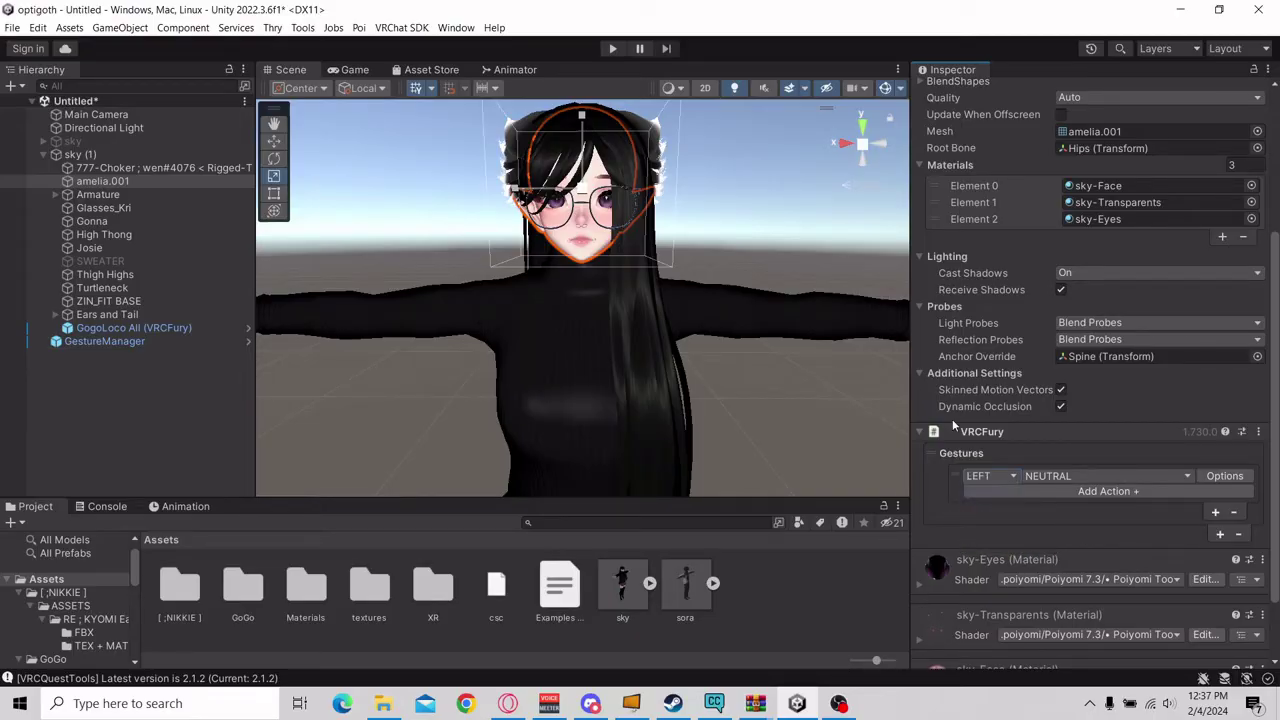
pyautogui.click(1095, 476)
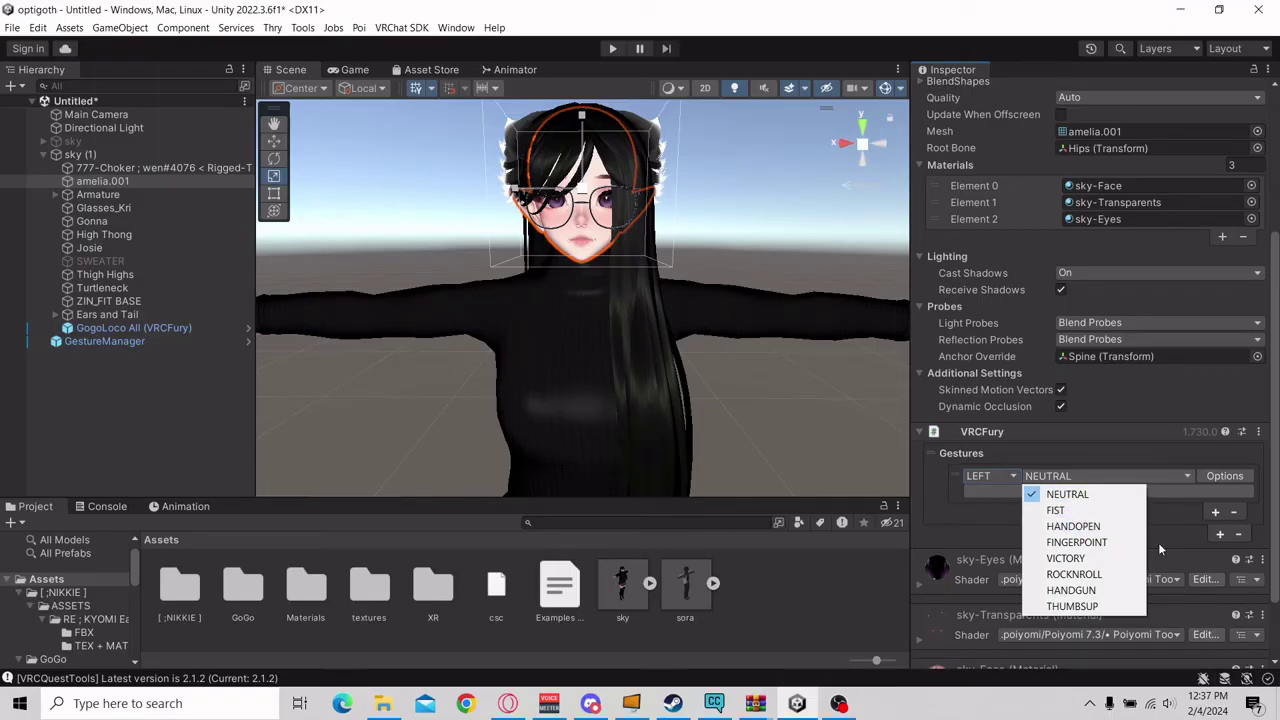
pyautogui.click(1073, 526)
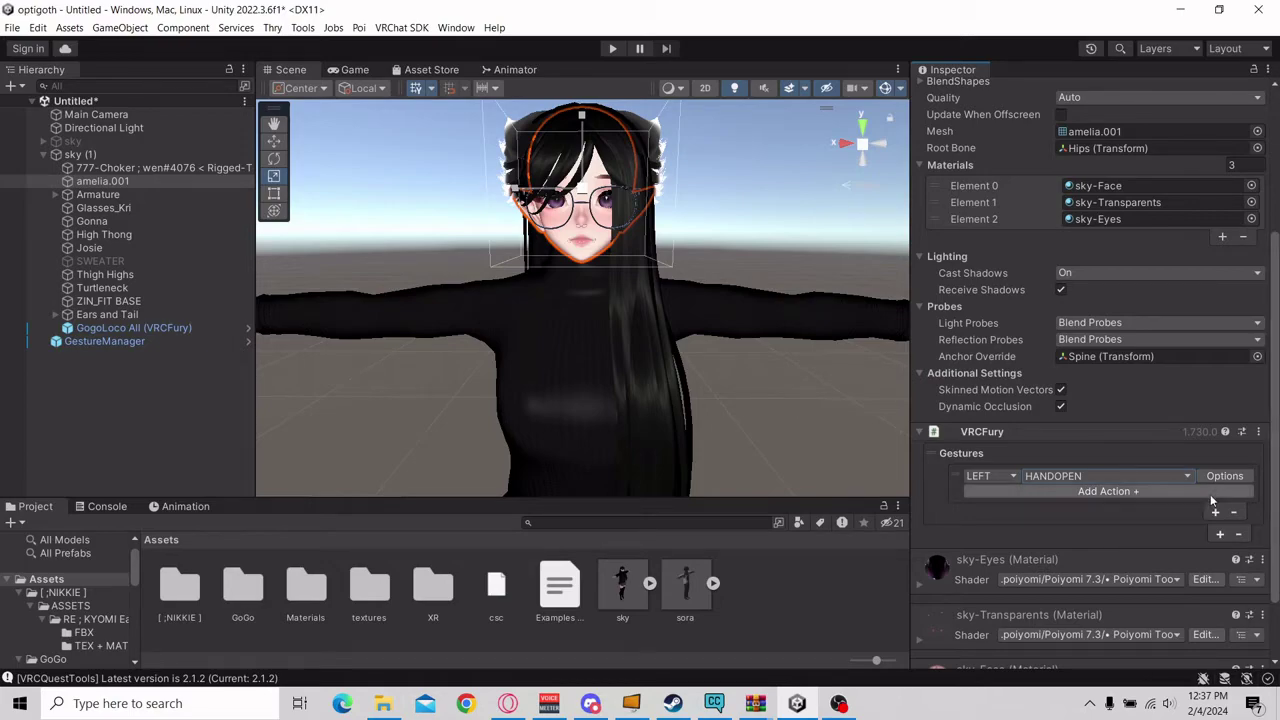
# Add a BlendShape action driving 'Happy B ALL' at value 100 to the LEFT HANDOPEN gesture.
pyautogui.click(1116, 493)
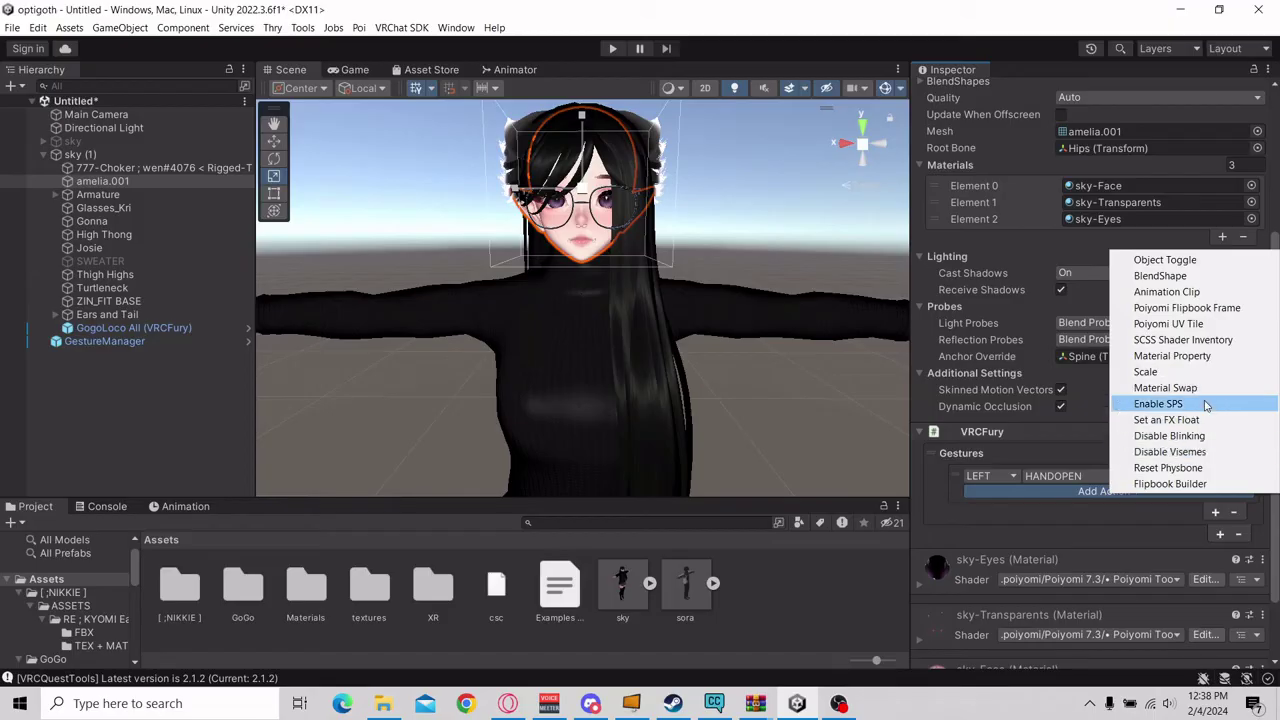
pyautogui.click(1174, 276)
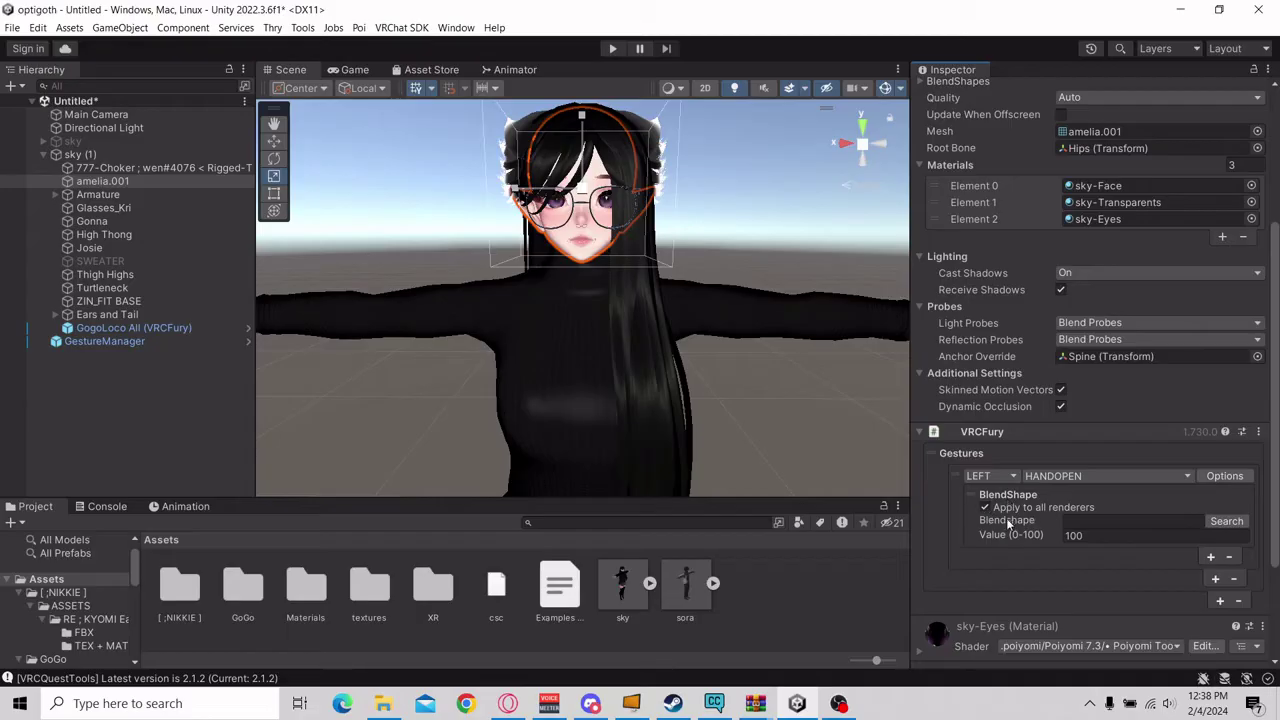
pyautogui.click(1226, 521)
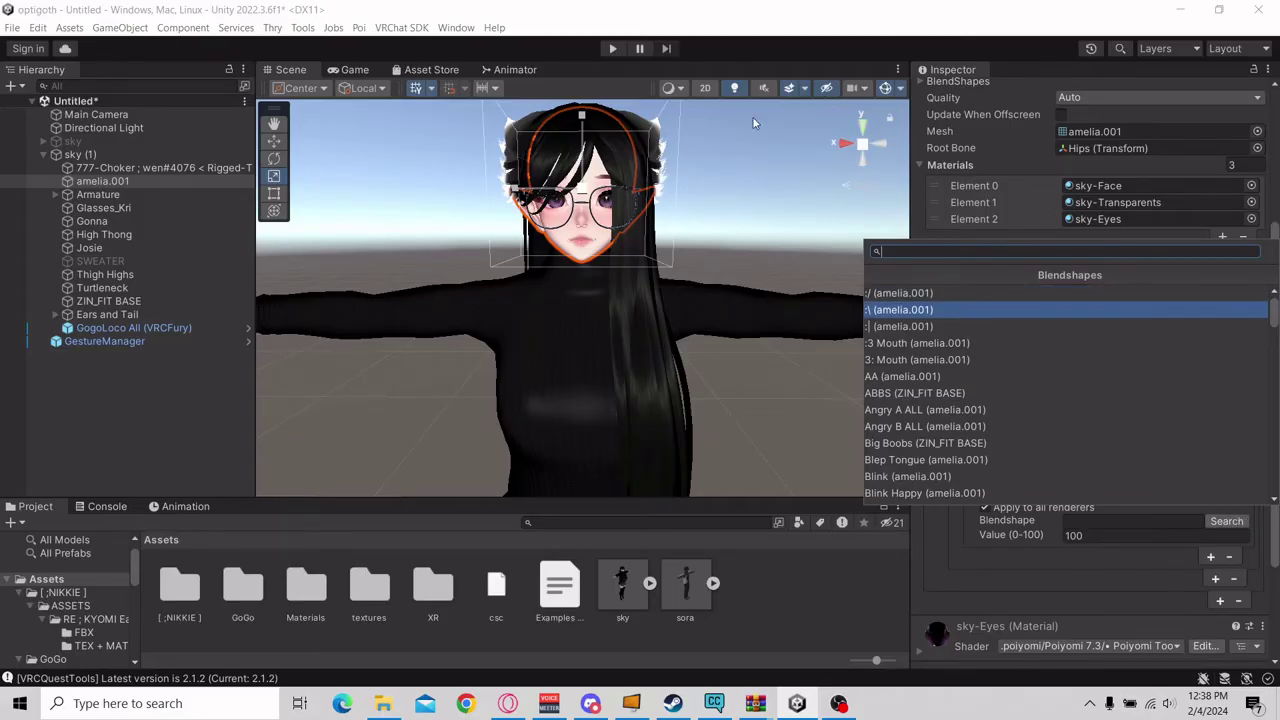
pyautogui.write('H')
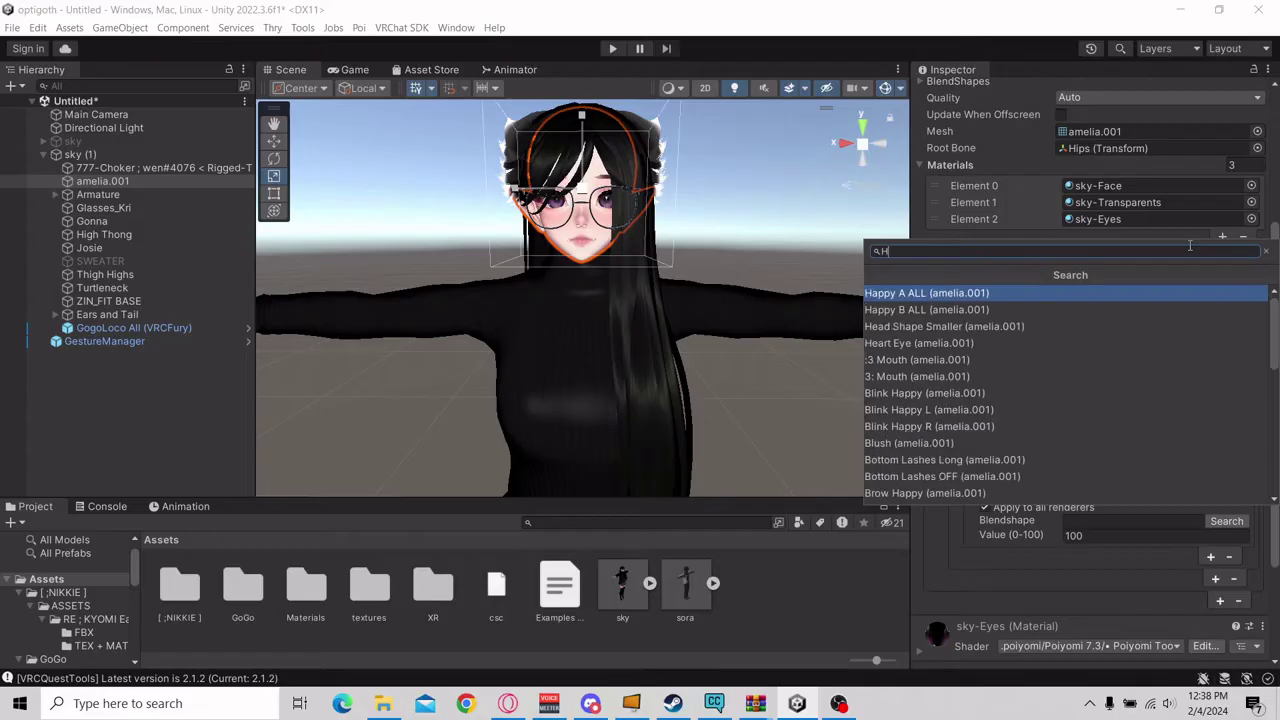
pyautogui.write('appy')
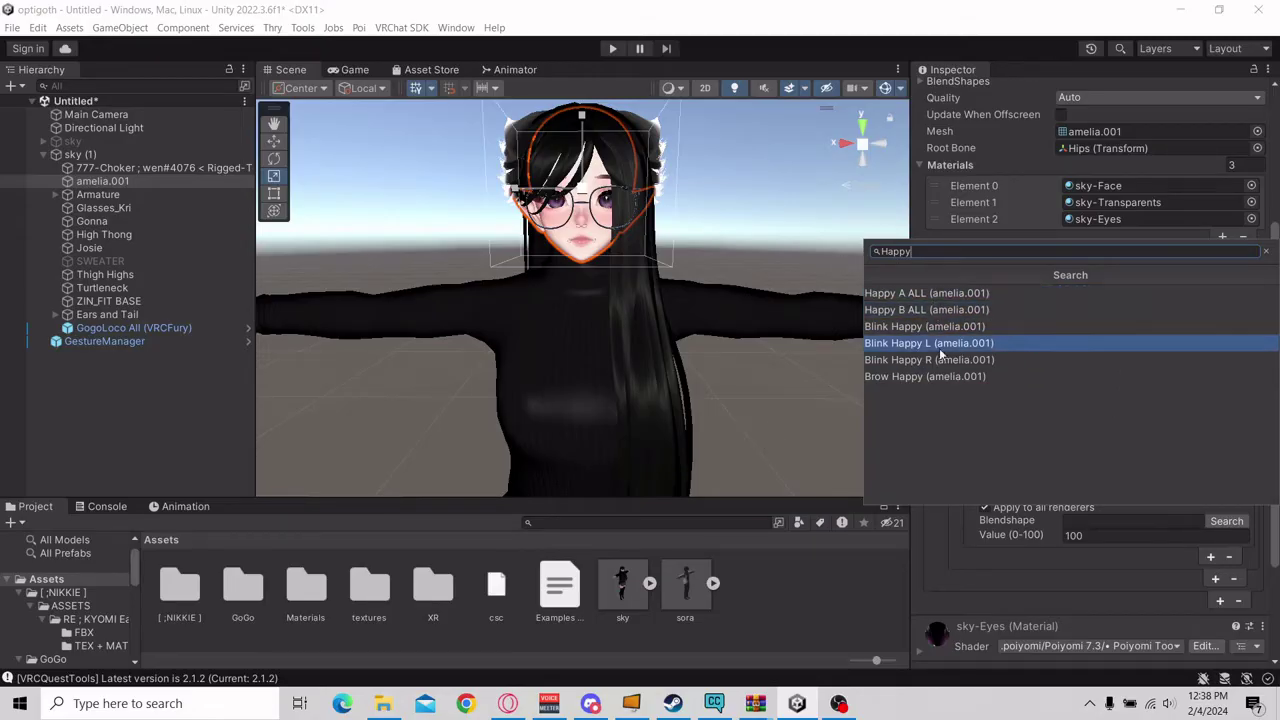
pyautogui.click(910, 309)
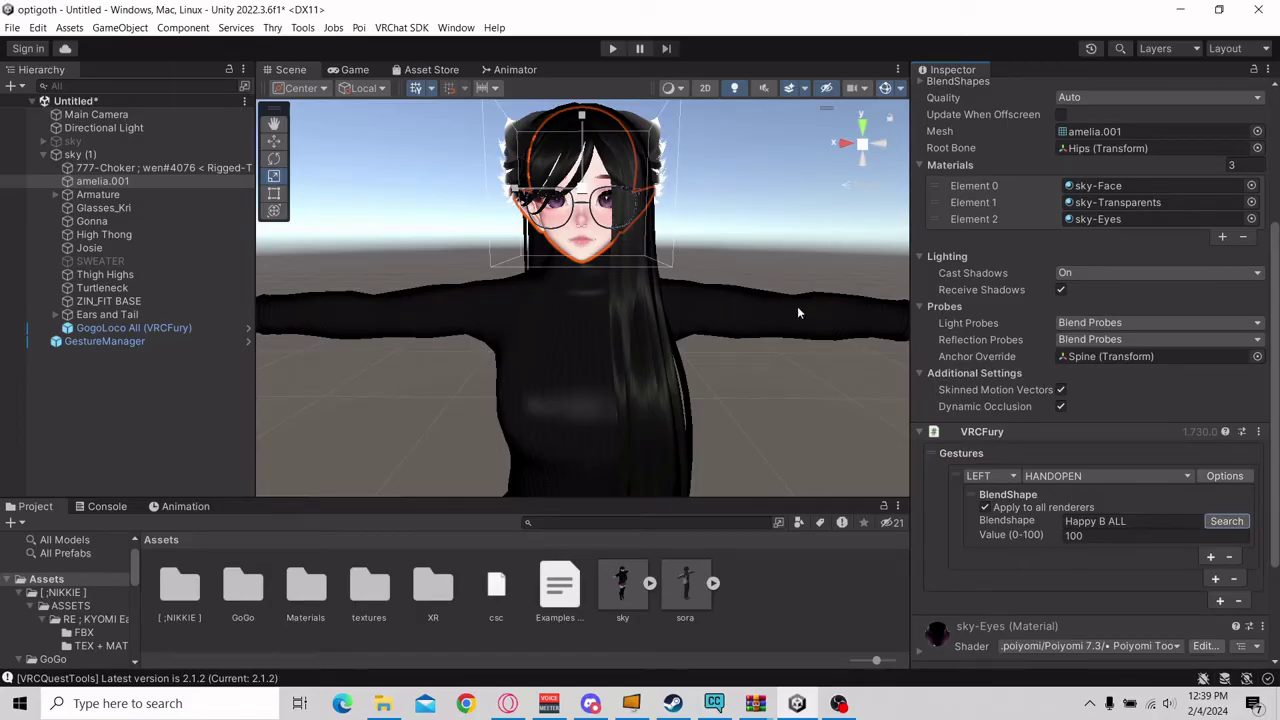
pyautogui.scroll(-2, 1190, 501)
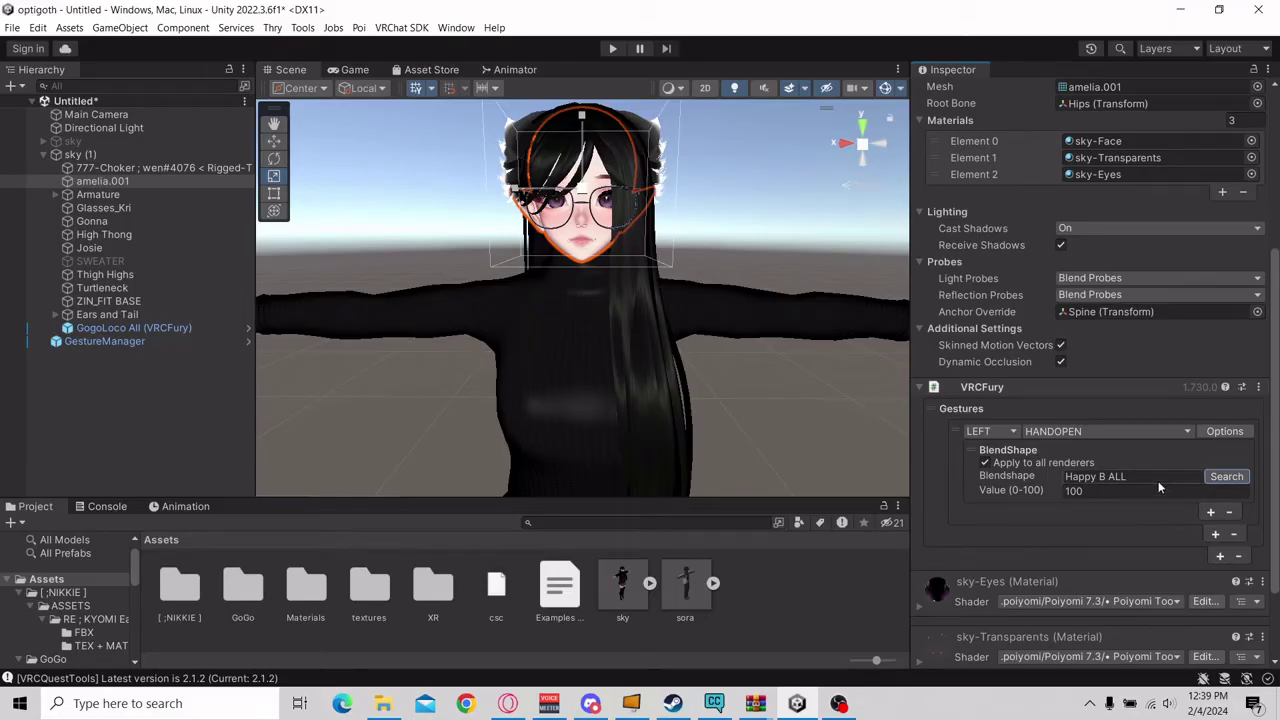
# Add a second LEFT-hand FINGERPOINT gesture entry, then remove a gesture entry via Remove Item.
pyautogui.click(1210, 511)
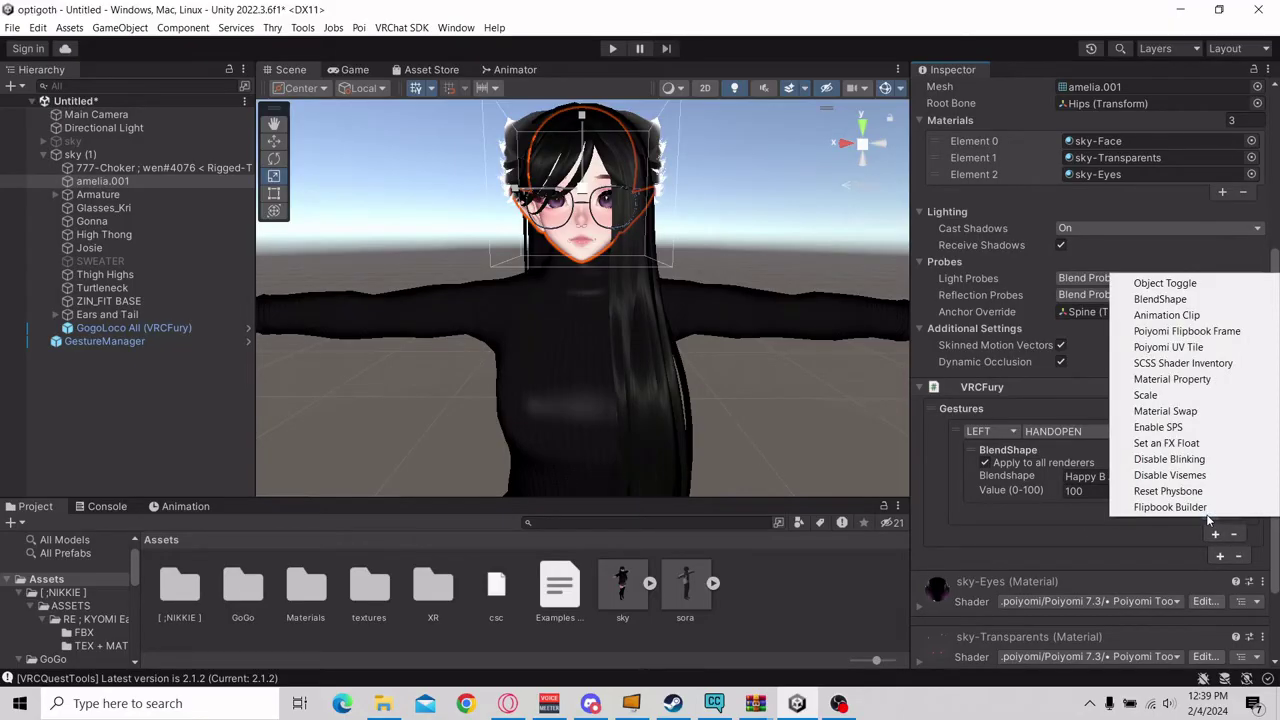
pyautogui.click(1127, 531)
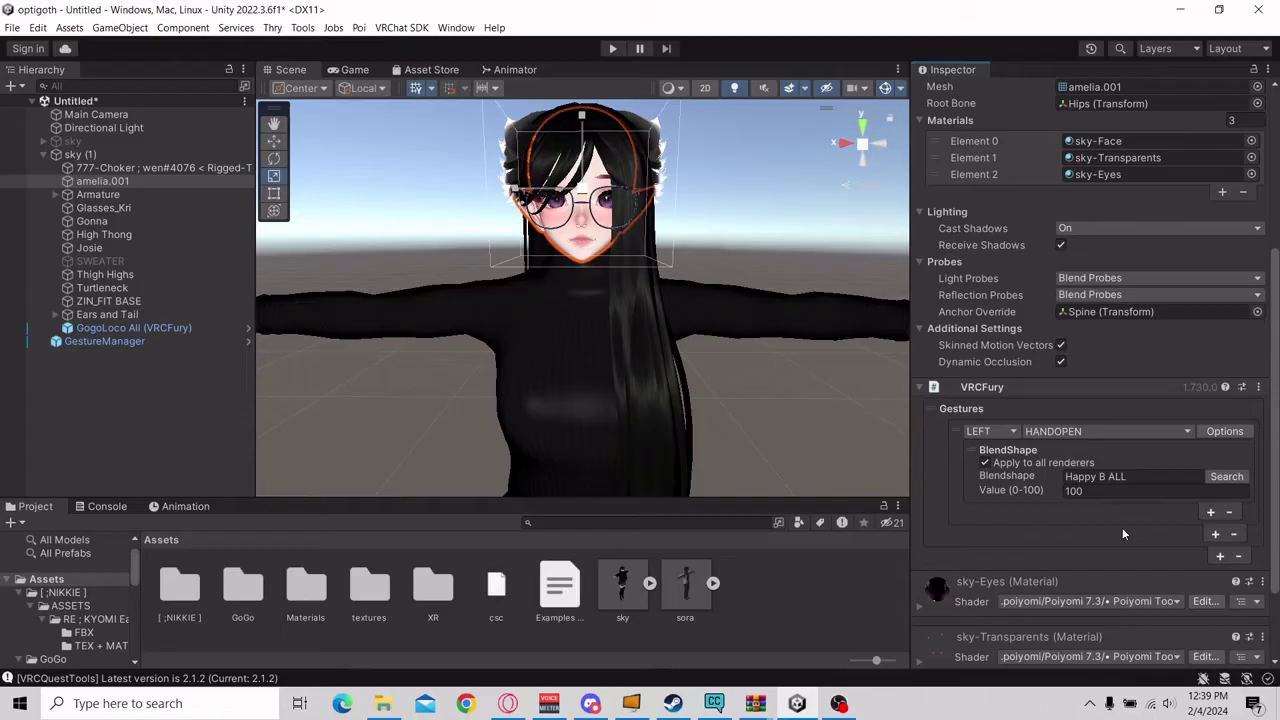
pyautogui.click(1216, 535)
pyautogui.scroll(-2, 1140, 560)
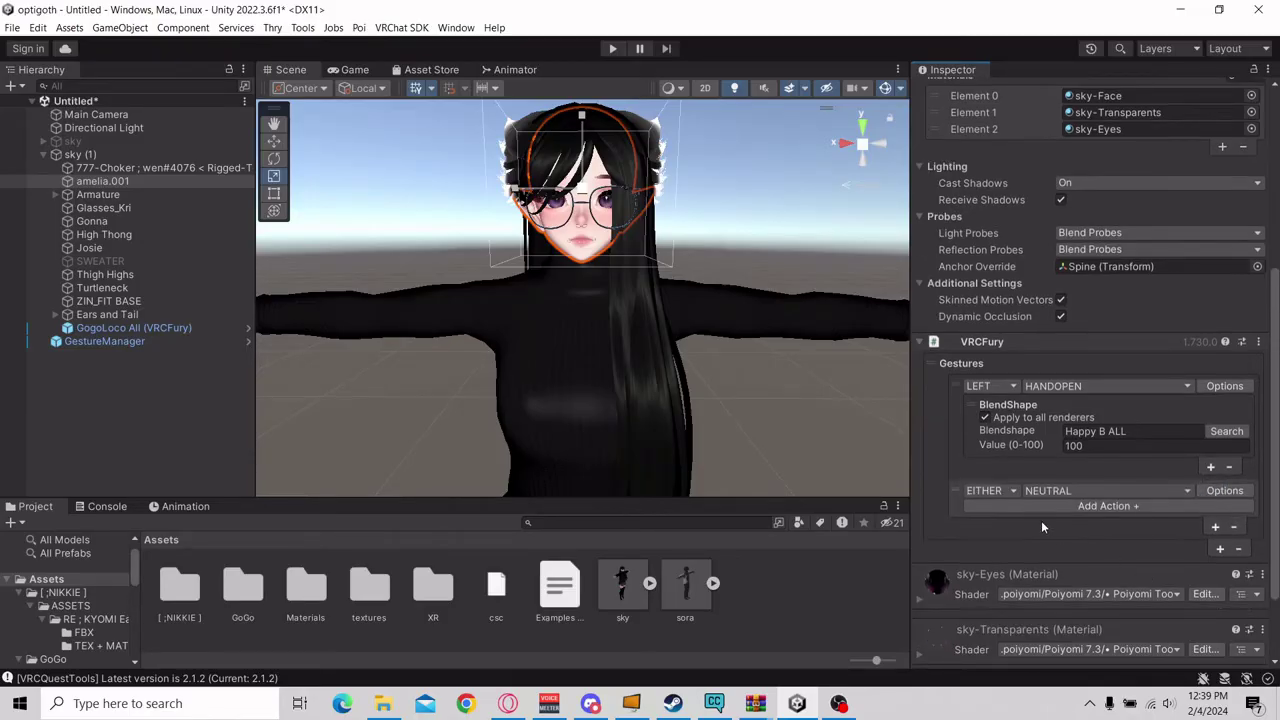
pyautogui.click(988, 490)
pyautogui.click(990, 523)
pyautogui.click(1050, 490)
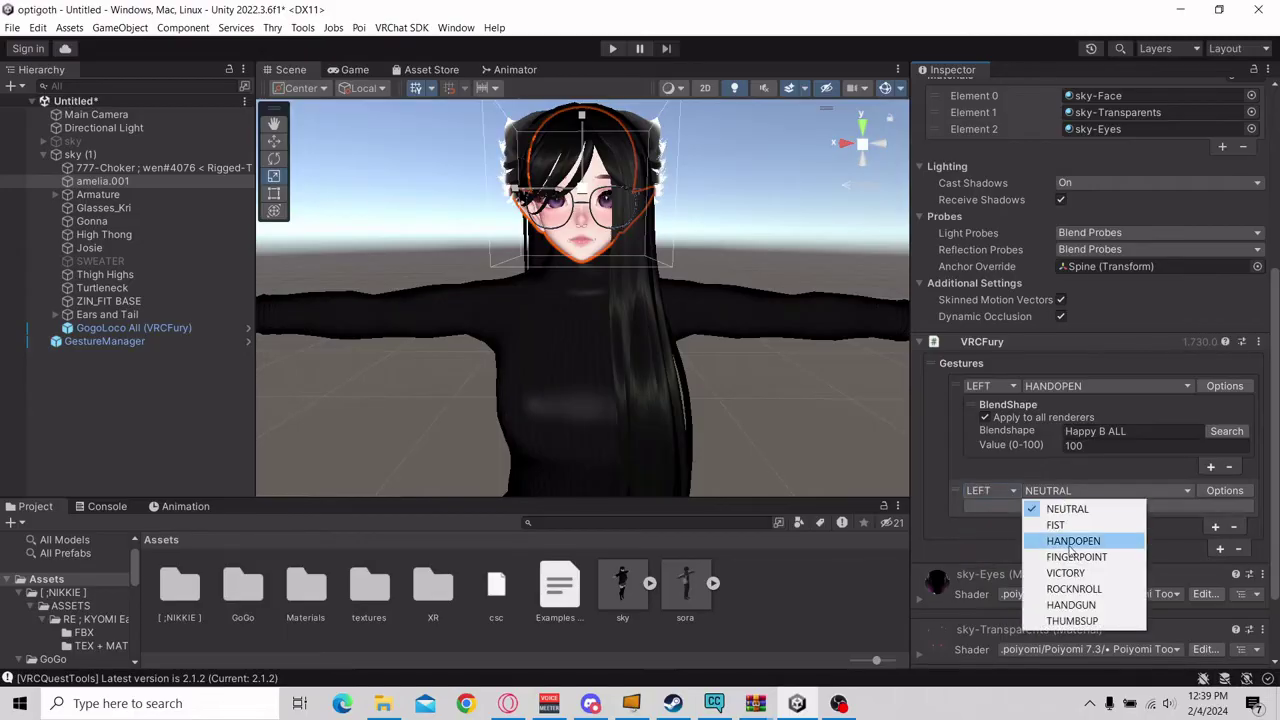
pyautogui.click(1076, 557)
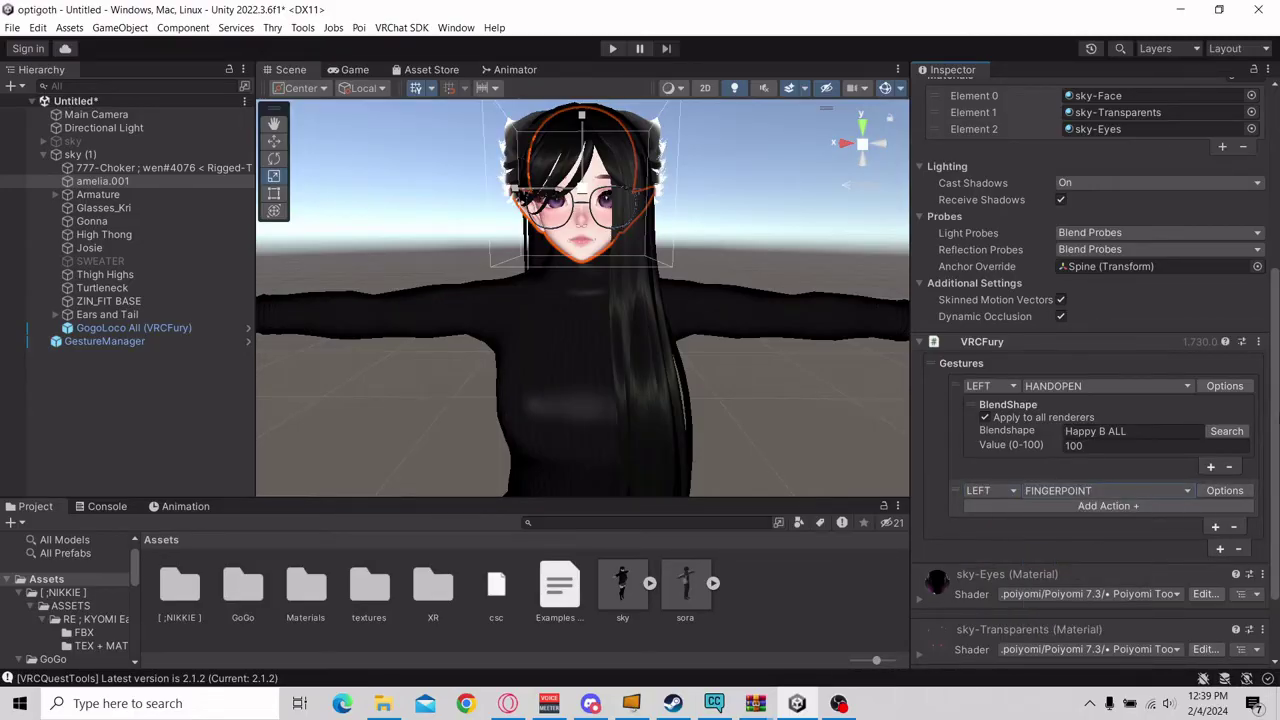
pyautogui.rightClick(958, 490)
pyautogui.click(966, 500)
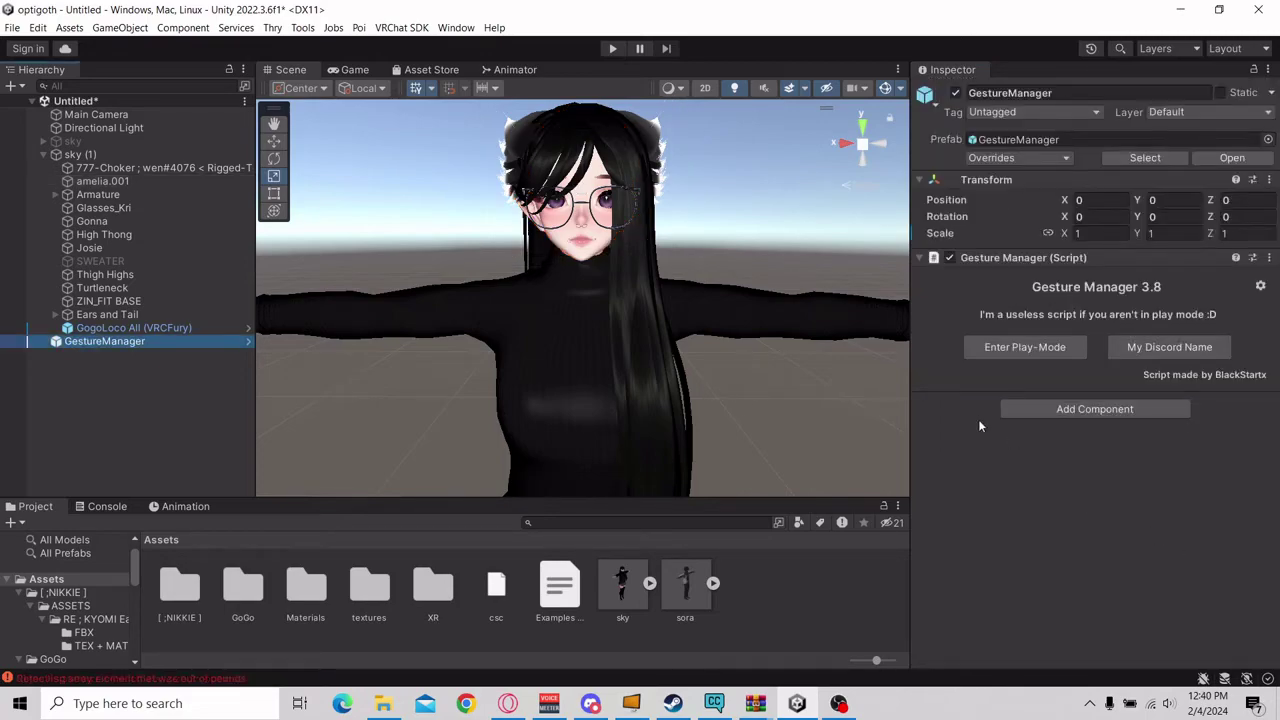
pyautogui.click(1024, 347)
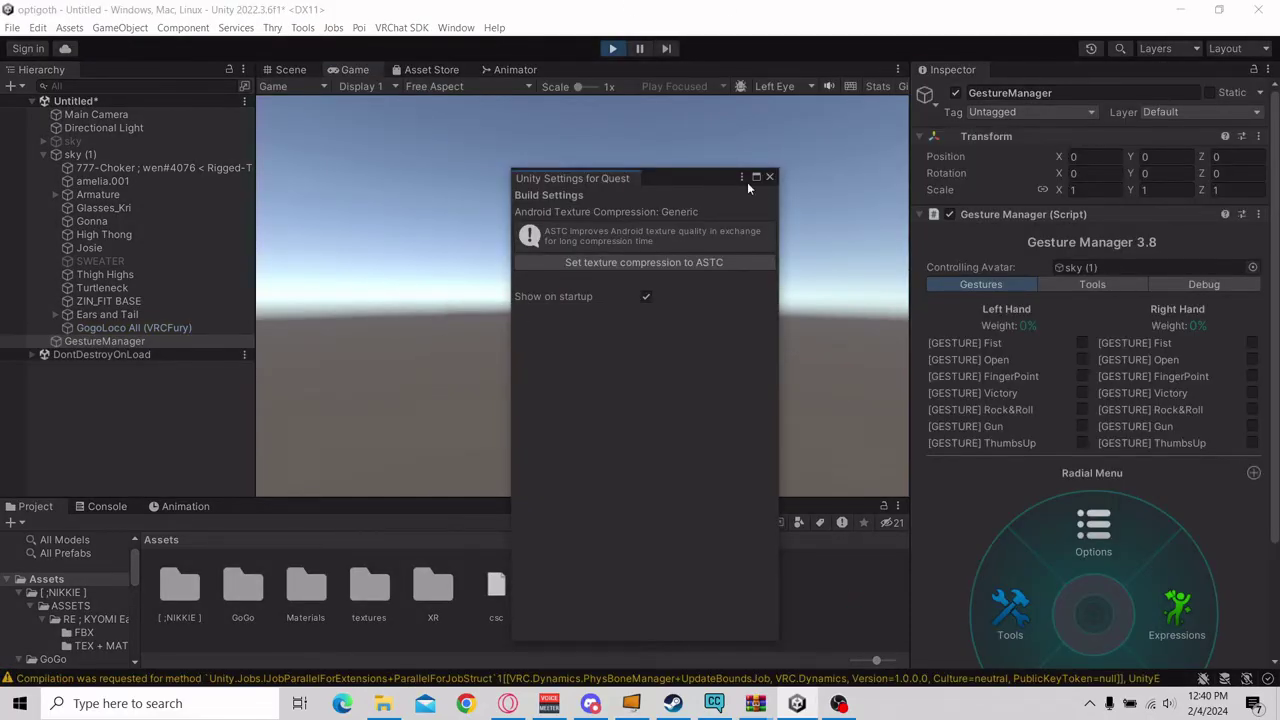
pyautogui.click(769, 177)
pyautogui.click(289, 69)
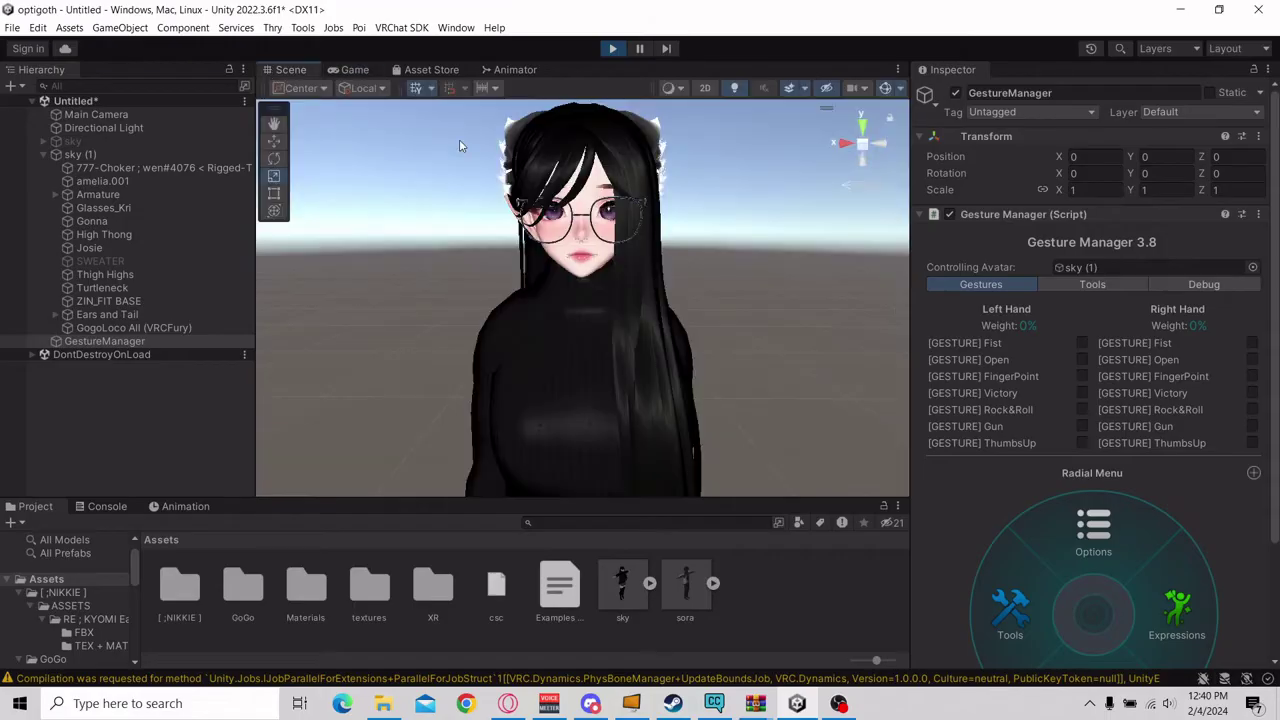
pyautogui.click(1081, 360)
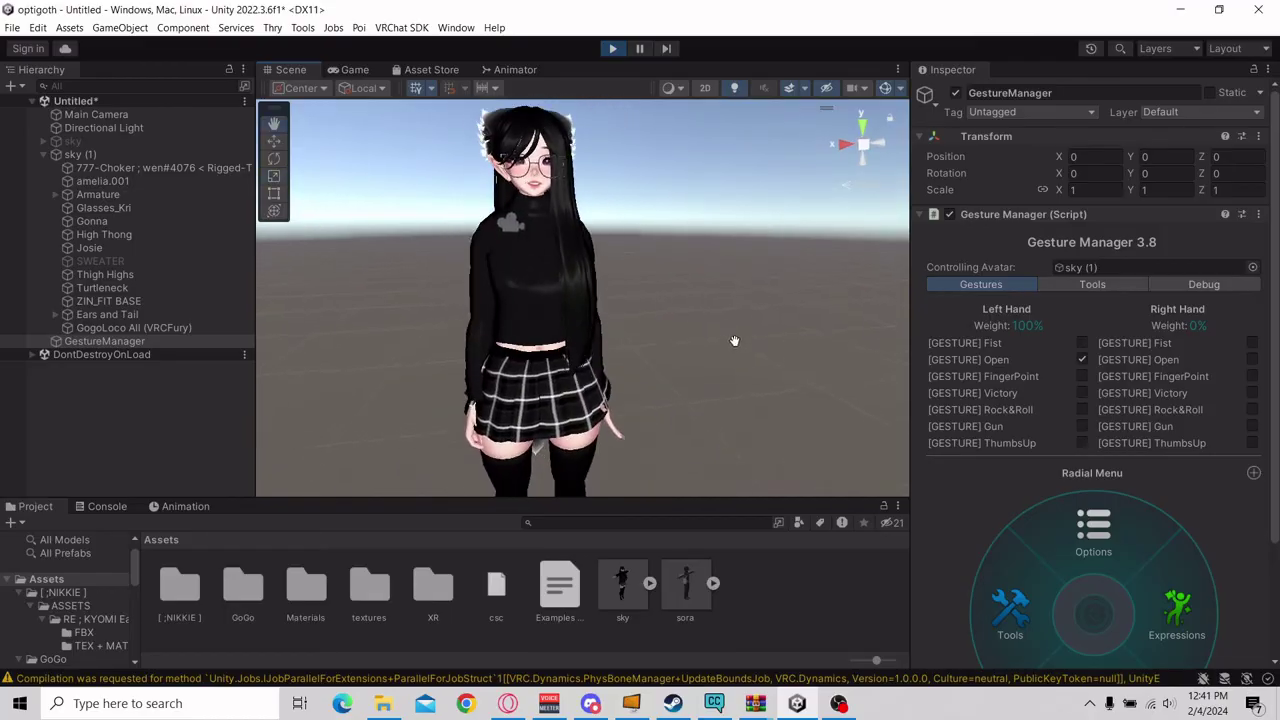
pyautogui.click(1082, 360)
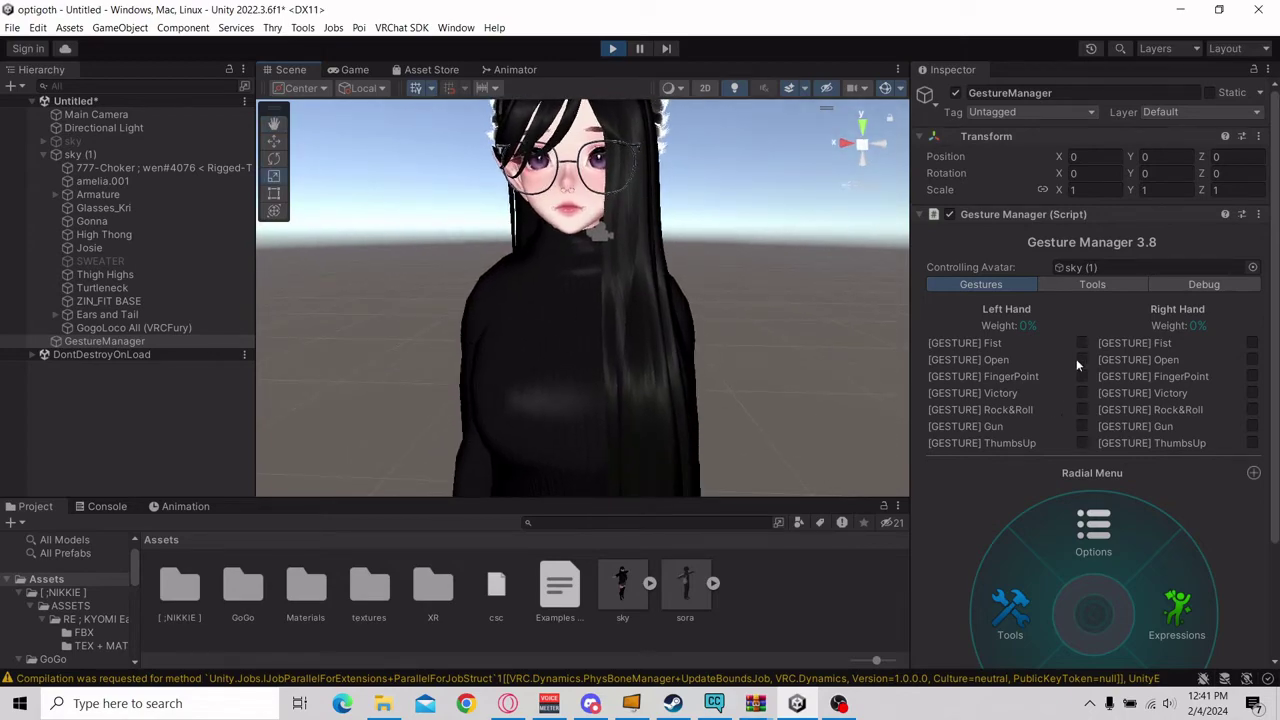
pyautogui.click(1082, 376)
pyautogui.click(1084, 361)
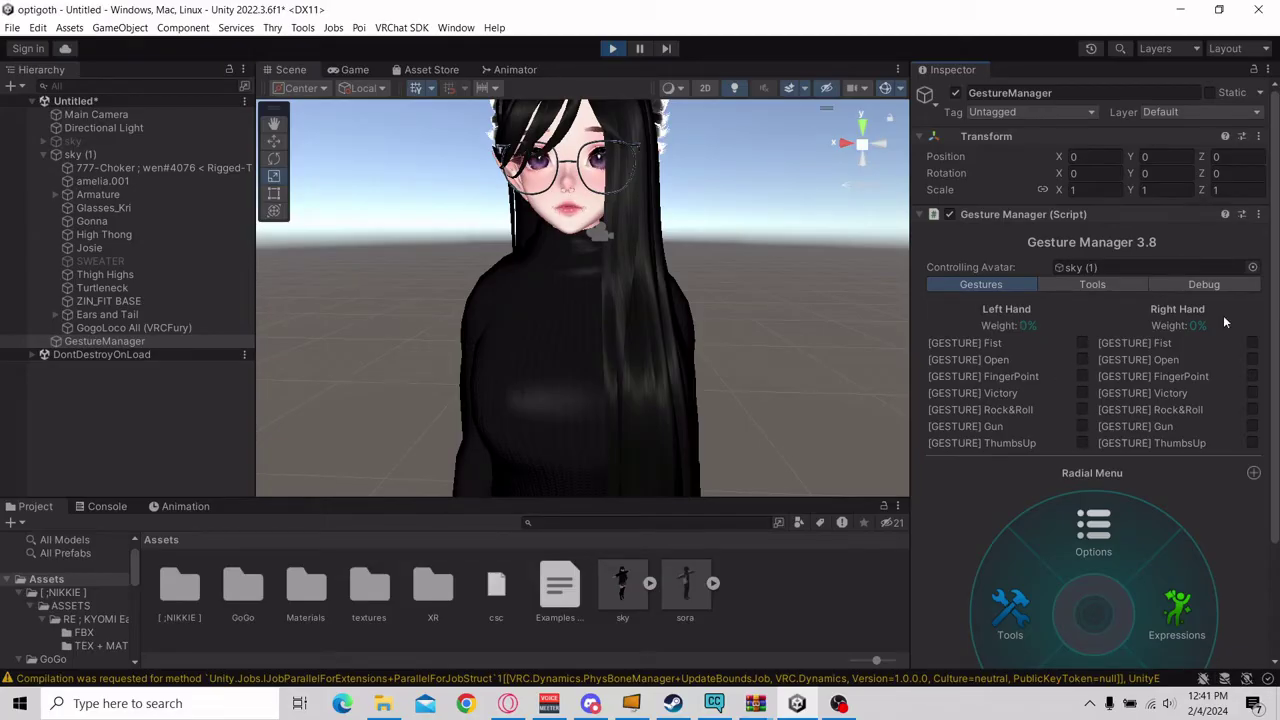
pyautogui.click(612, 48)
pyautogui.scroll(5, 755, 346)
# Select the Josie hair object.
pyautogui.moveTo(749, 350); pyautogui.dragTo(752, 353, button='middle')
pyautogui.press('r')
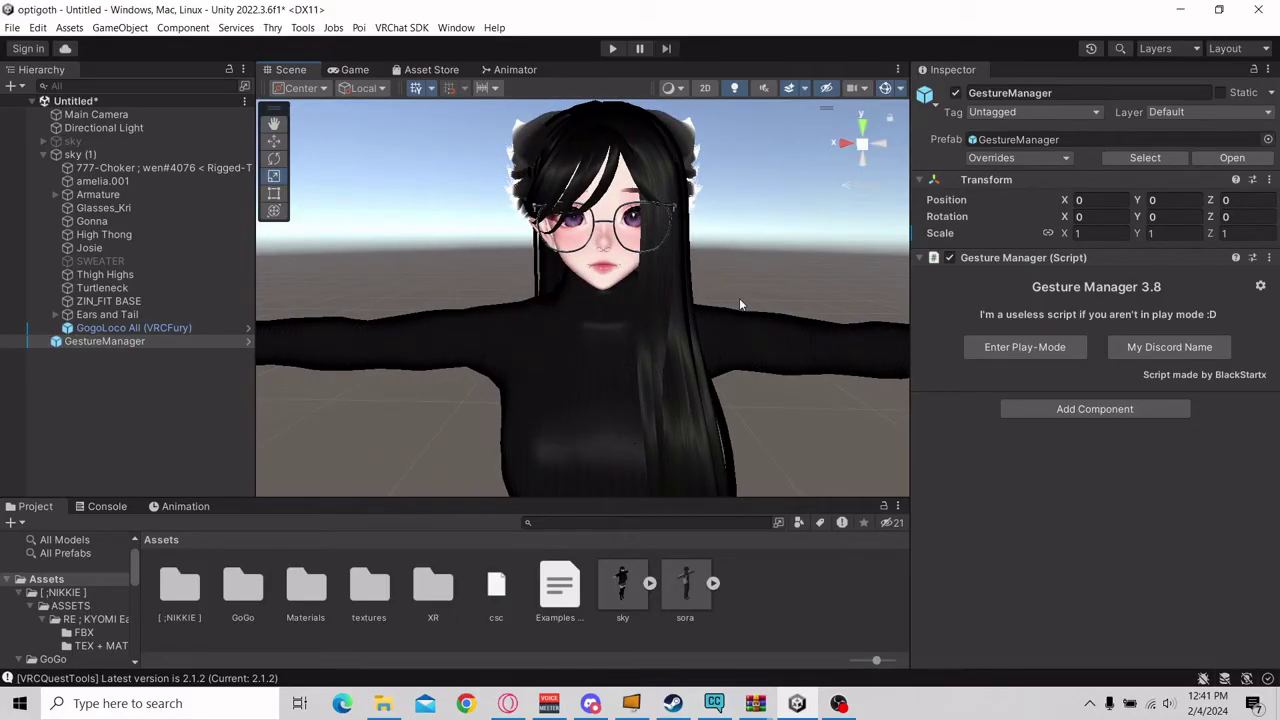
pyautogui.click(677, 313)
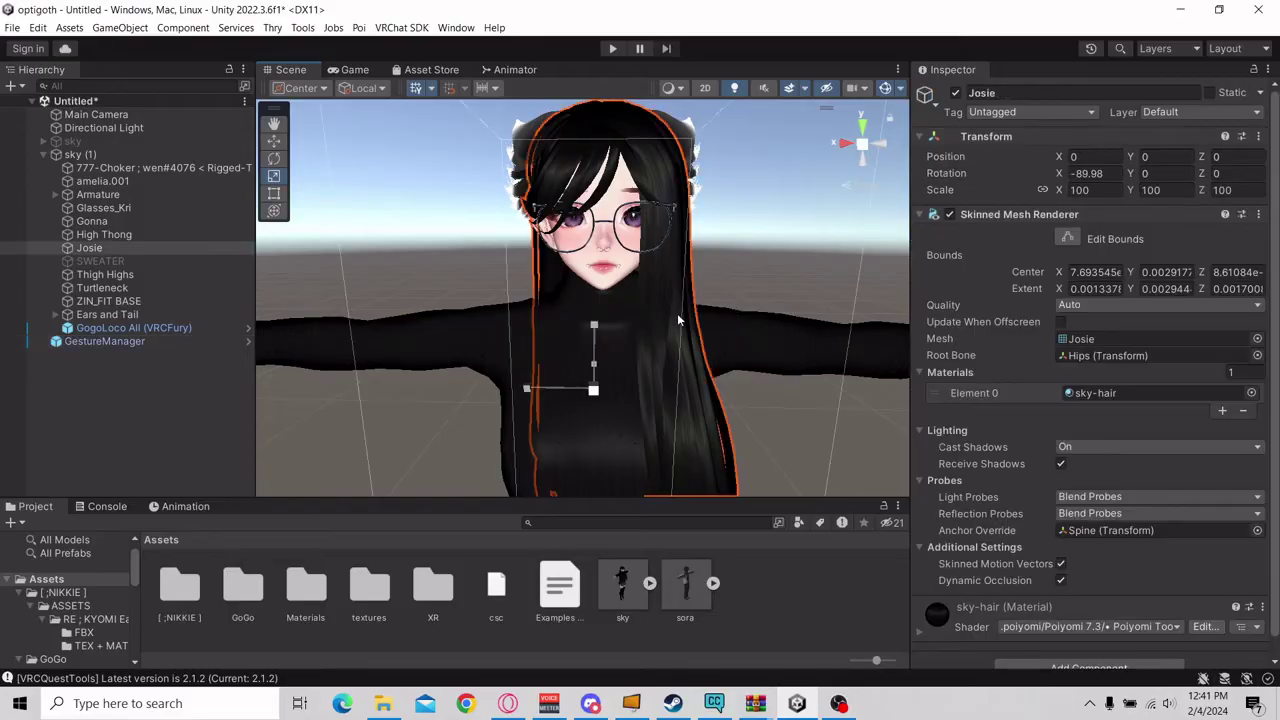
pyautogui.click(311, 236)
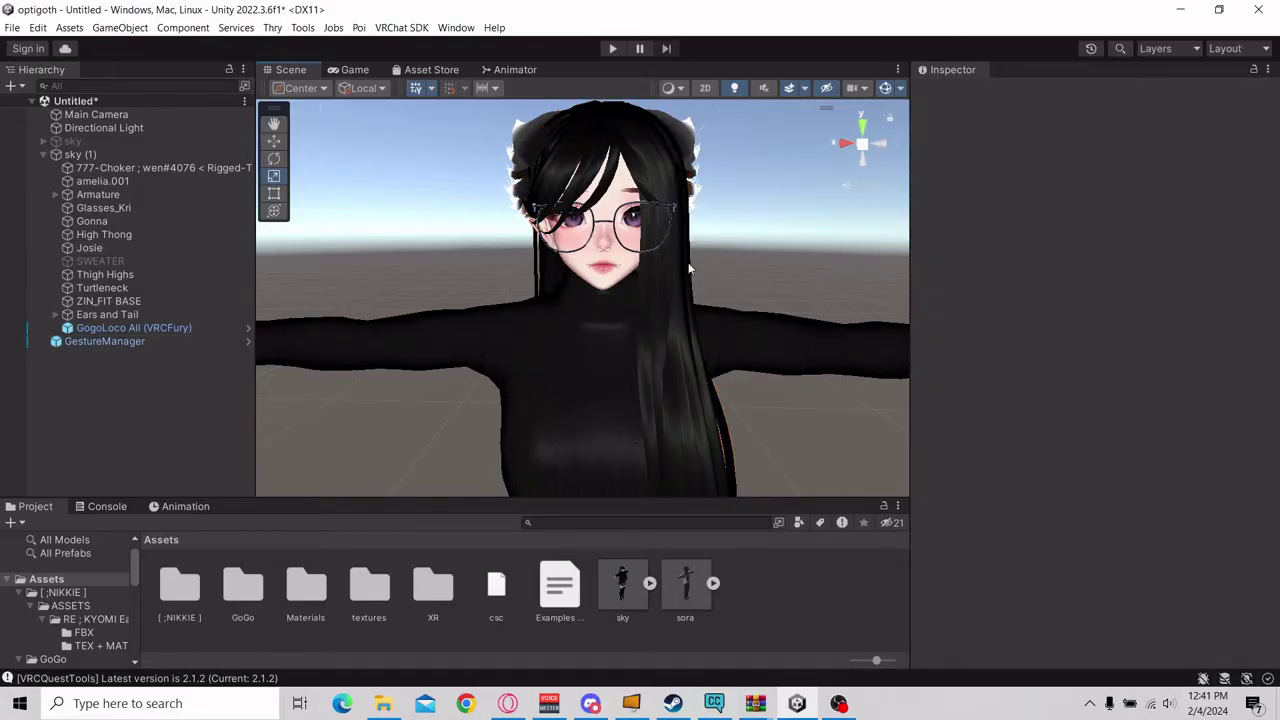
pyautogui.click(102, 247)
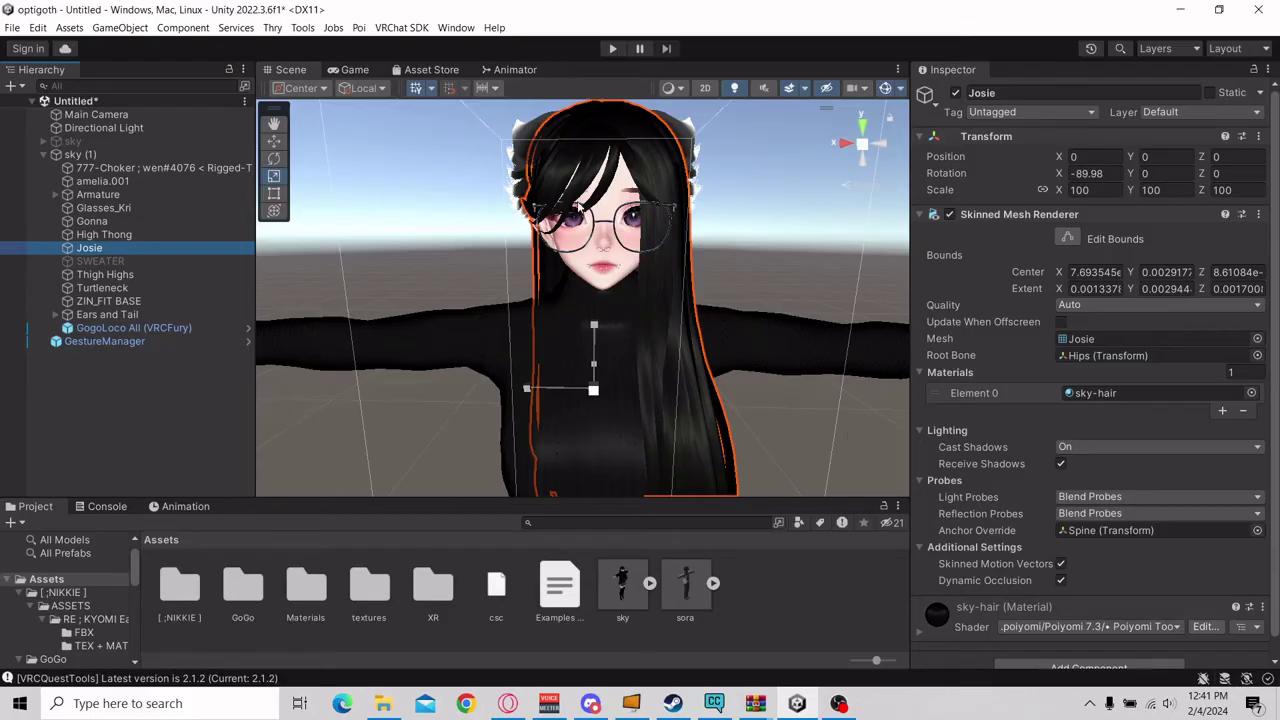
pyautogui.scroll(-1, 1010, 416)
# Add a VRCFury component with a Toggle feature to Josie.
pyautogui.click(1106, 653)
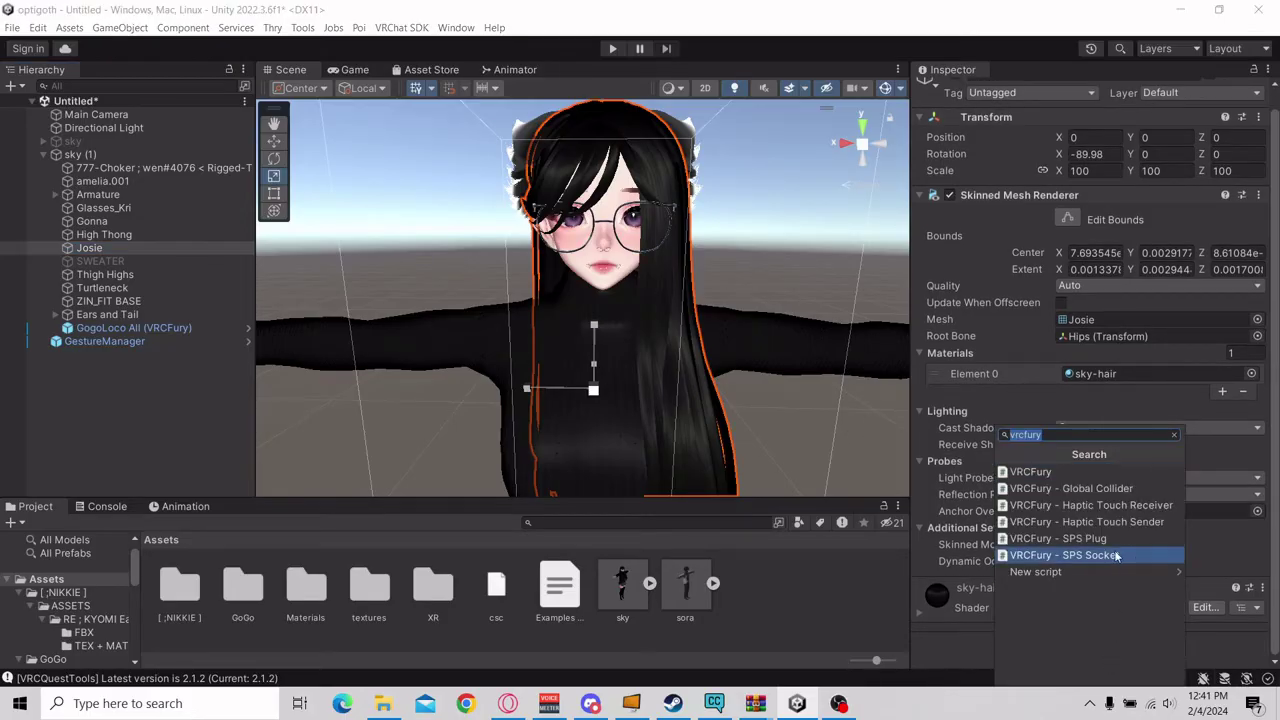
pyautogui.click(1053, 476)
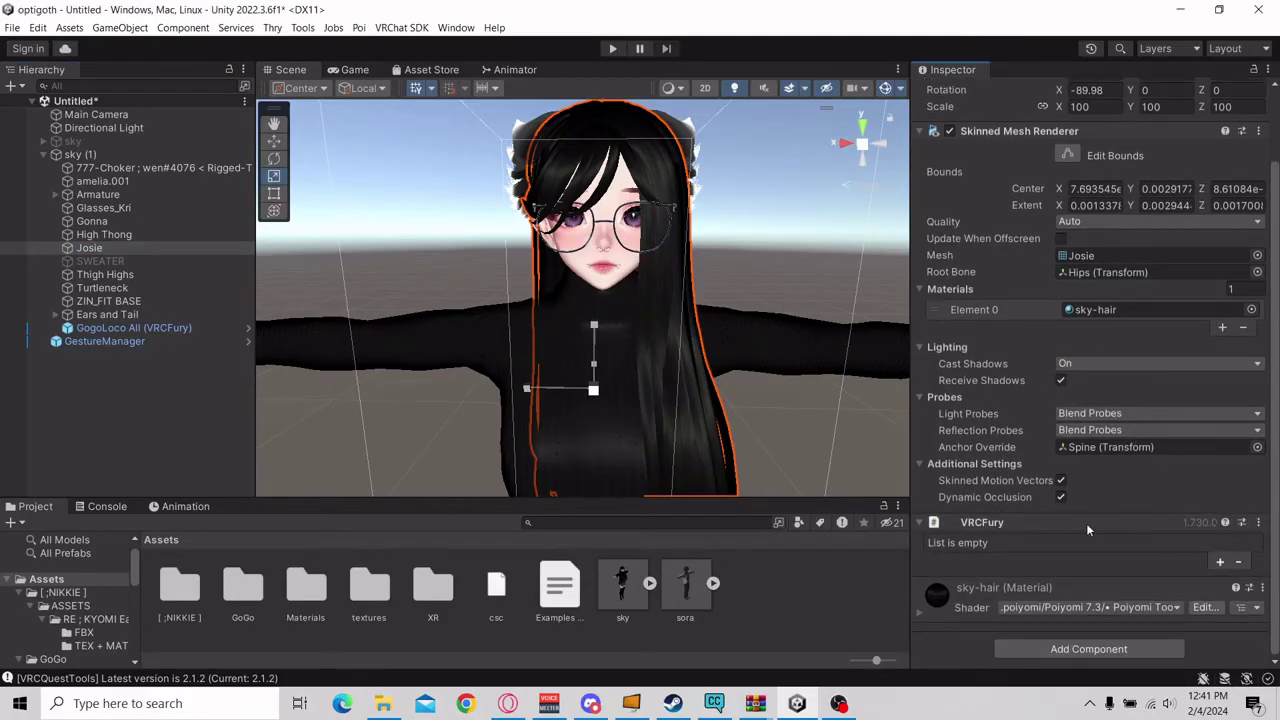
pyautogui.click(1219, 561)
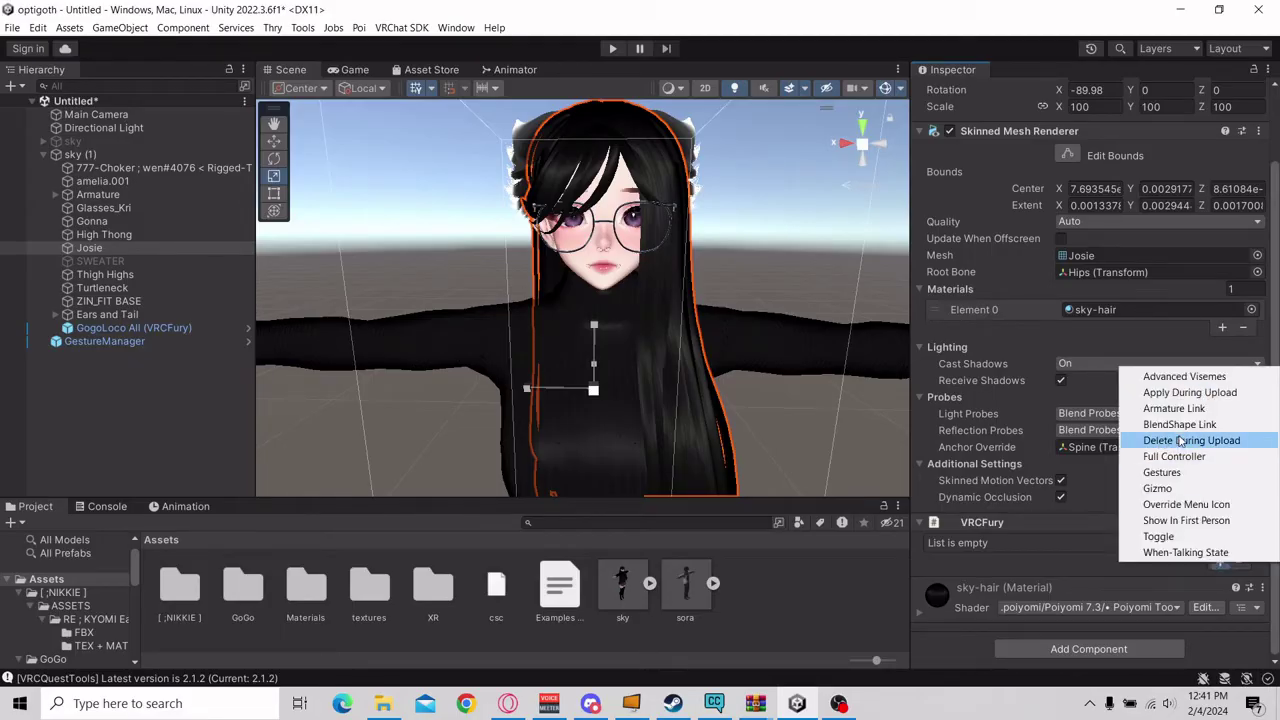
pyautogui.click(1160, 536)
pyautogui.scroll(-1, 1147, 472)
# Set the toggle's menu path to 'Hair color', saved between worlds, using the slider wheel.
pyautogui.click(1103, 516)
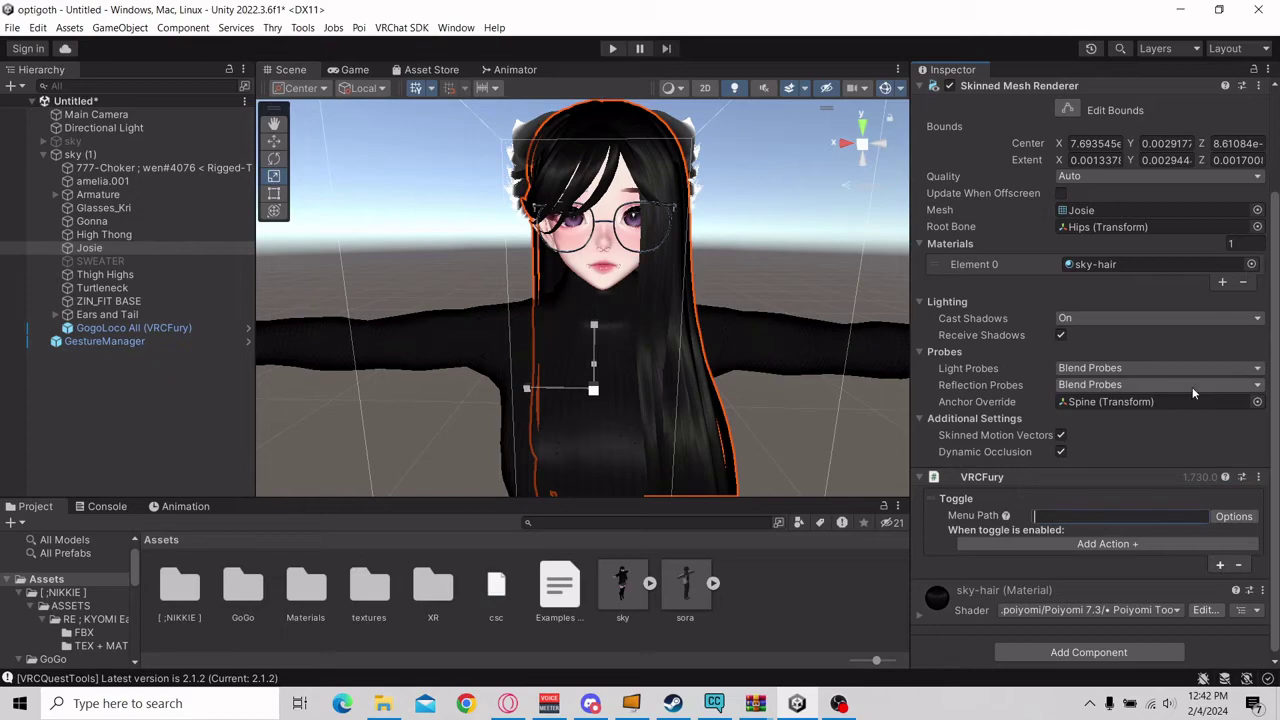
pyautogui.write('Hair color')
pyautogui.click(1233, 516)
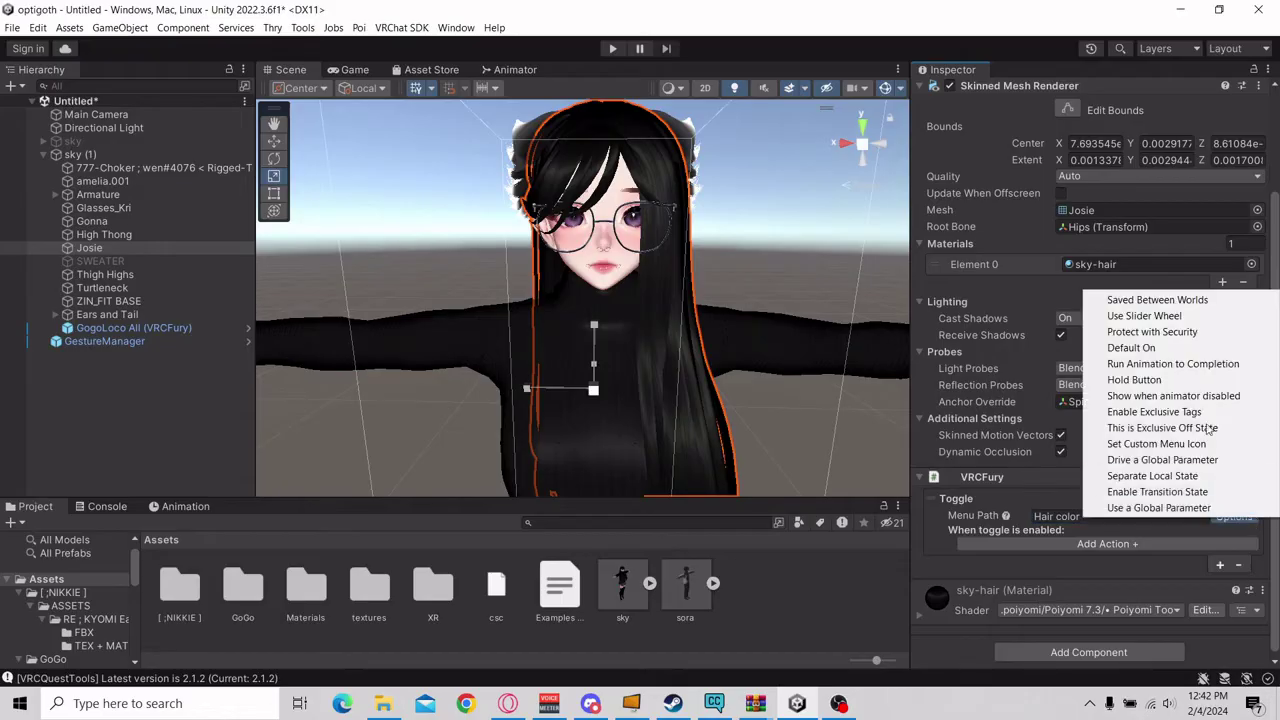
pyautogui.click(1157, 300)
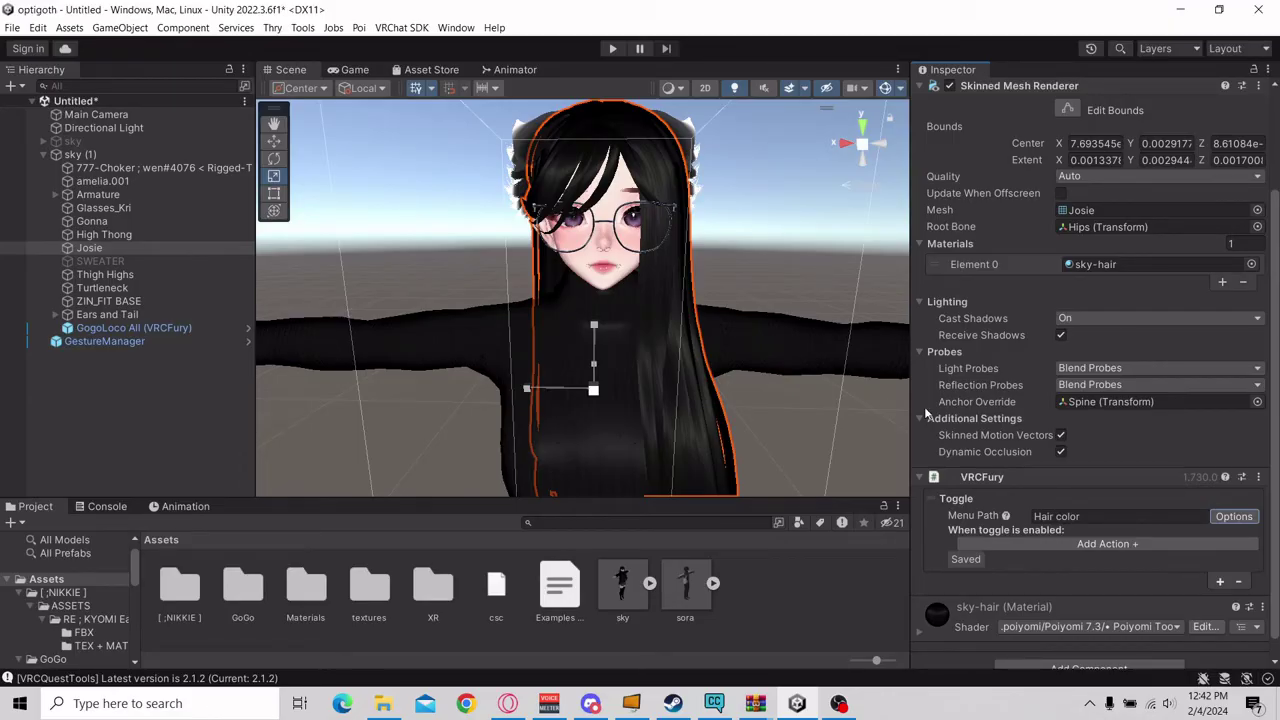
pyautogui.click(1233, 516)
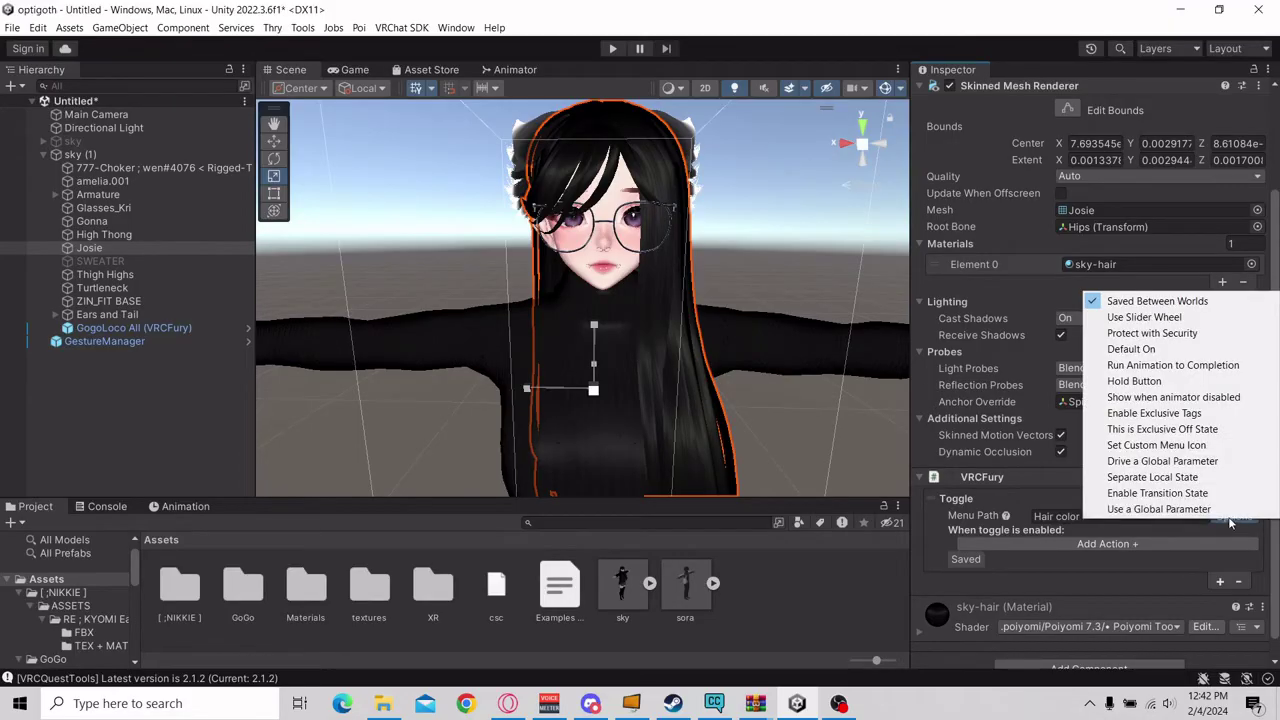
pyautogui.click(1143, 318)
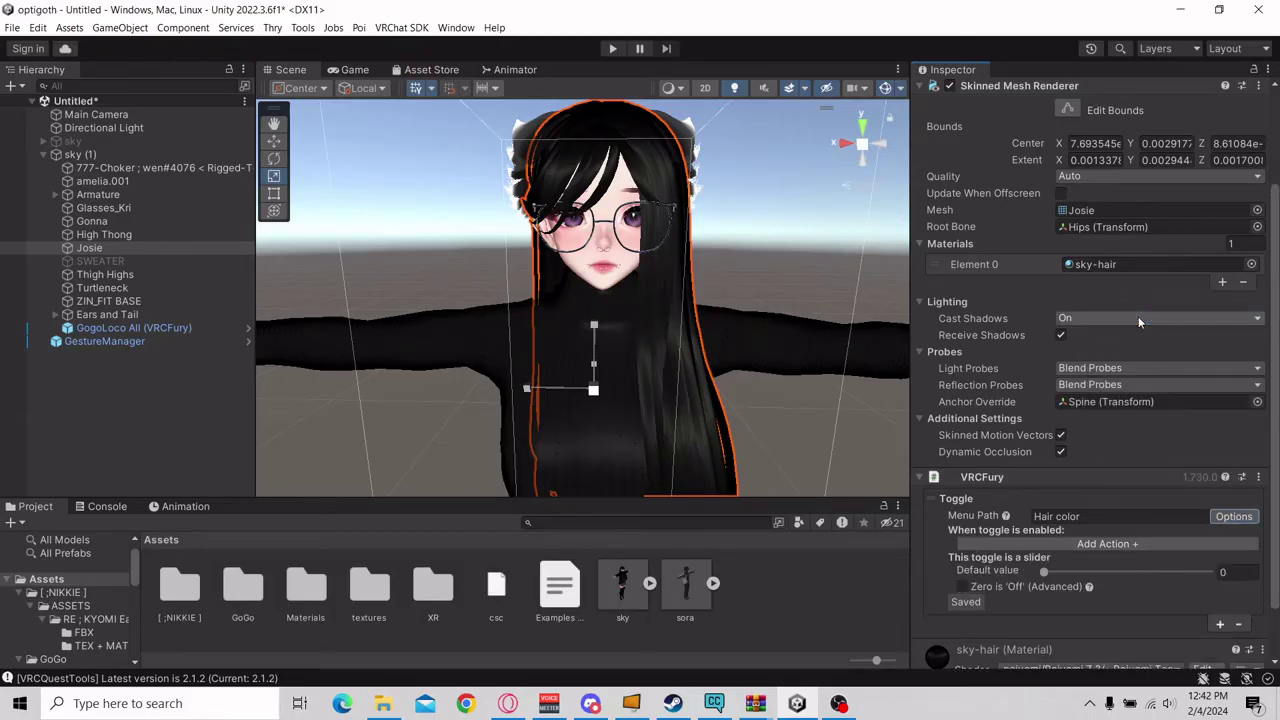
pyautogui.scroll(-1, 1160, 565)
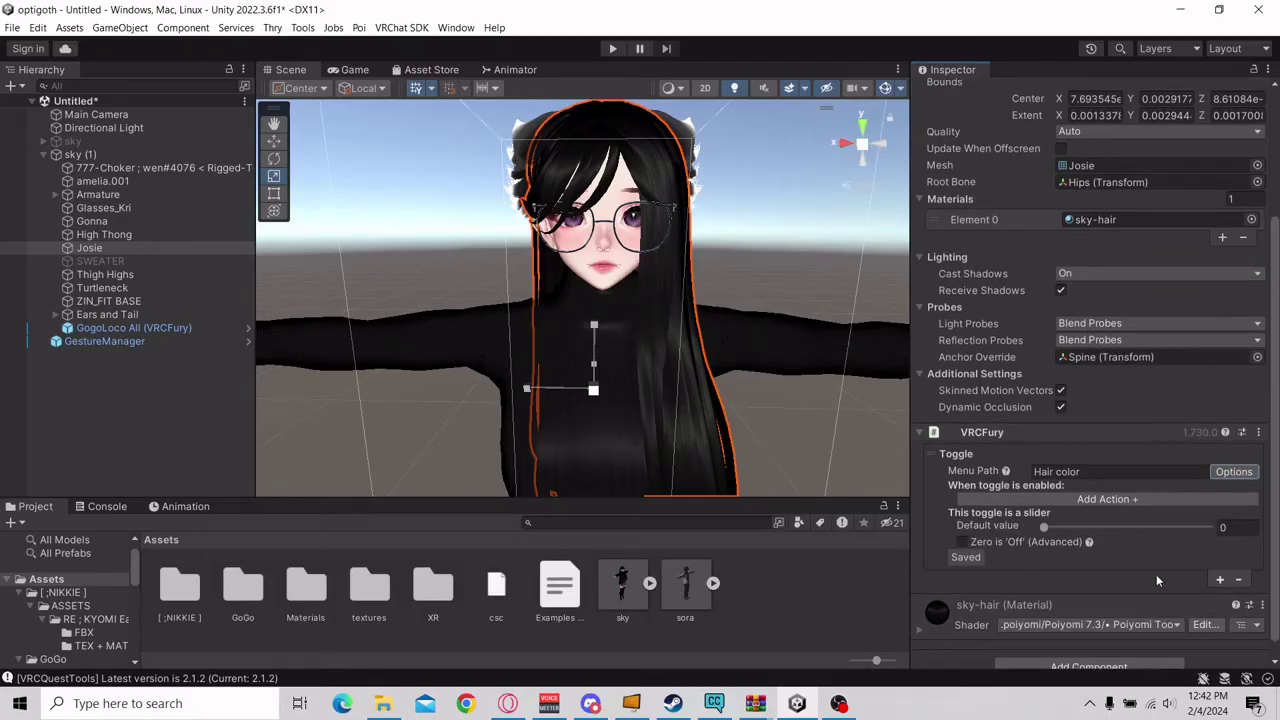
# Give the Hair color toggle a Flipbook Builder action containing an empty Page #1.
pyautogui.click(1114, 499)
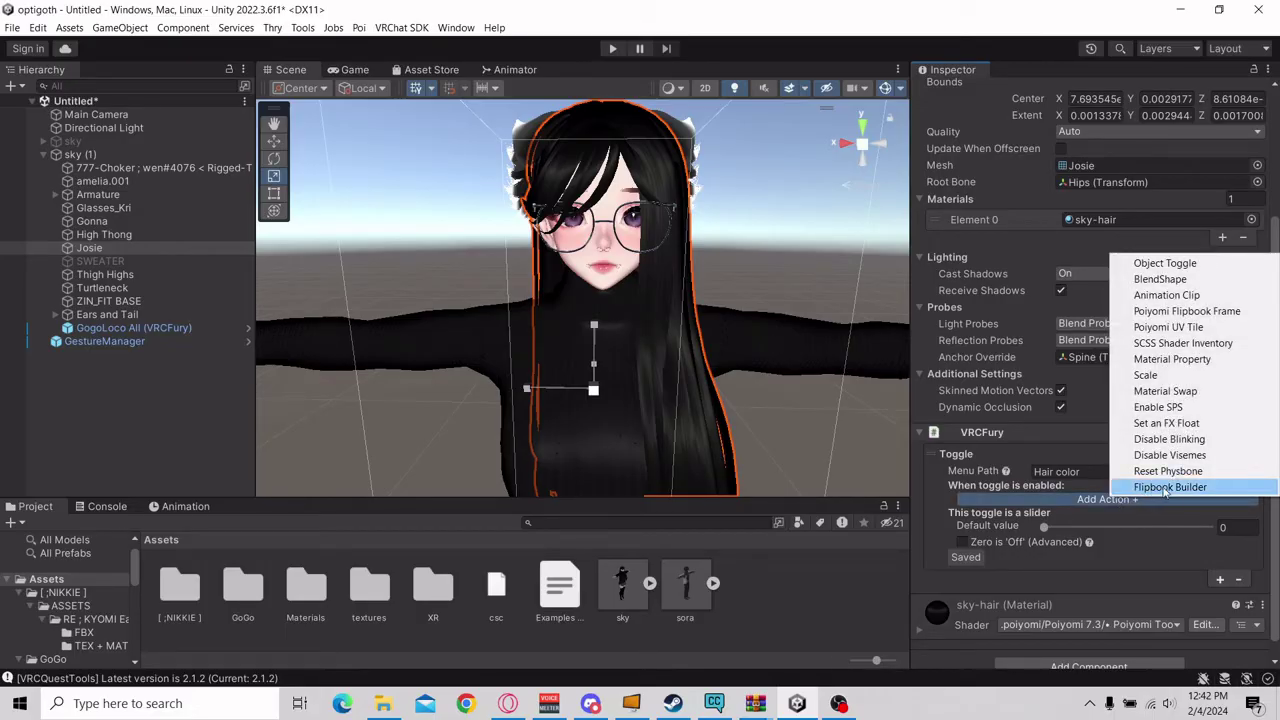
pyautogui.click(1230, 488)
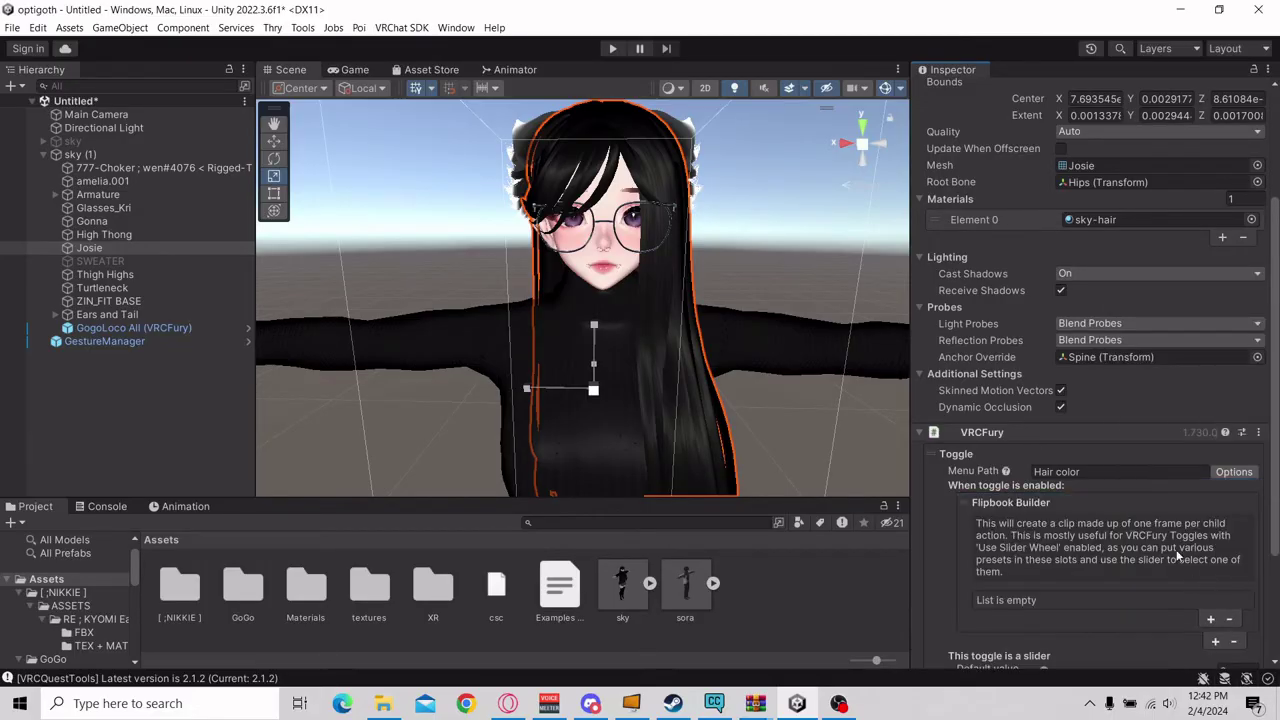
pyautogui.scroll(-2, 1111, 477)
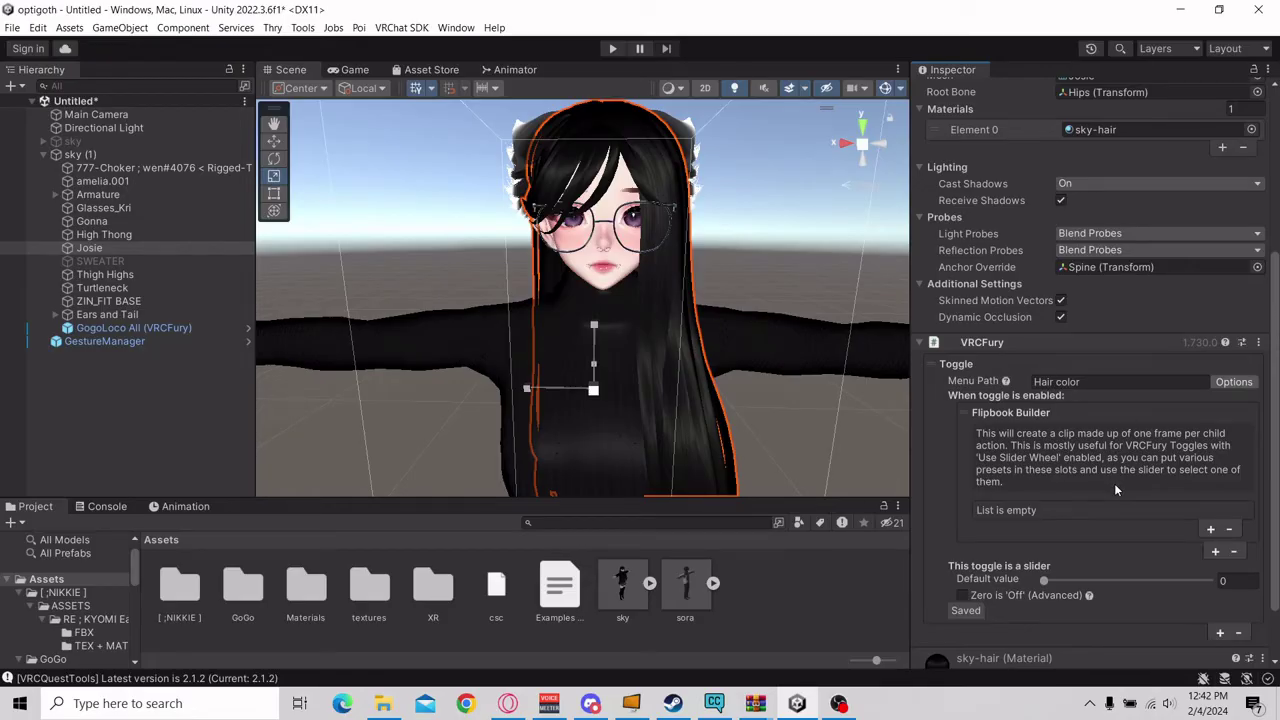
pyautogui.scroll(-1, 1106, 462)
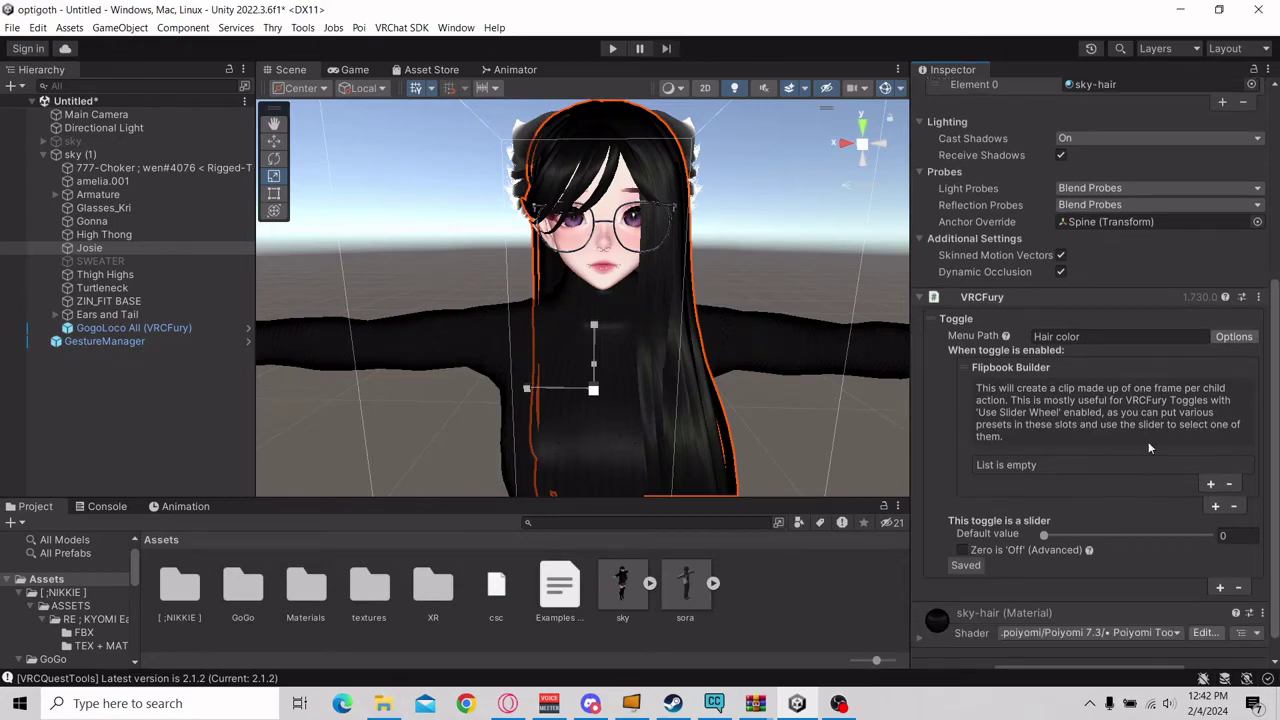
pyautogui.click(1210, 484)
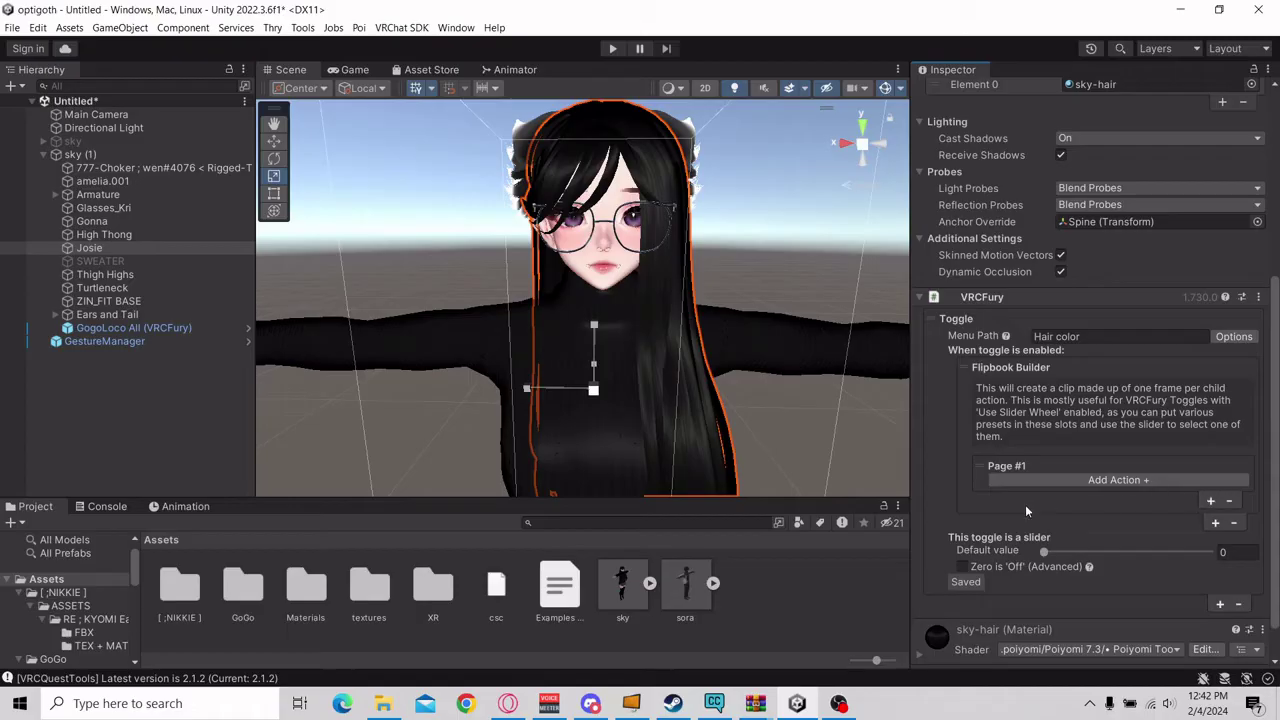
# Add a Material Swap action to Page #1 with Josie as the renderer in slot 0.
pyautogui.click(1120, 480)
pyautogui.click(1165, 371)
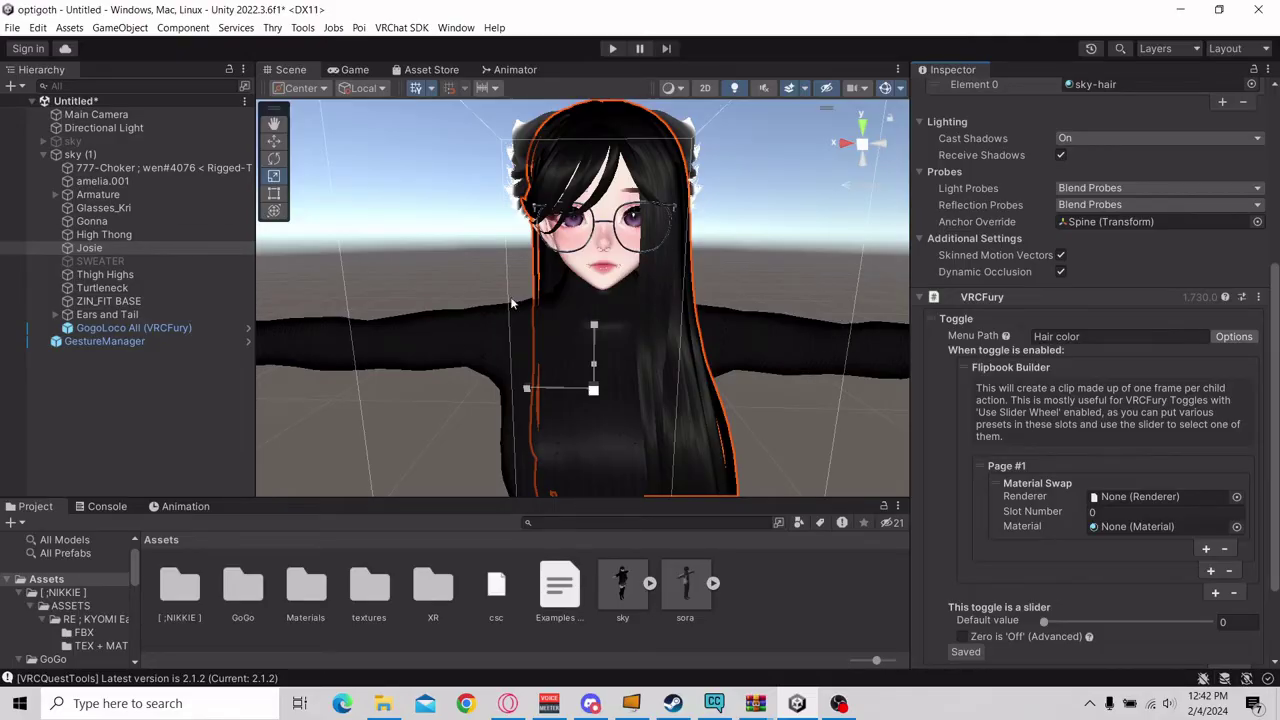
pyautogui.moveTo(89, 248); pyautogui.dragTo(1137, 500)
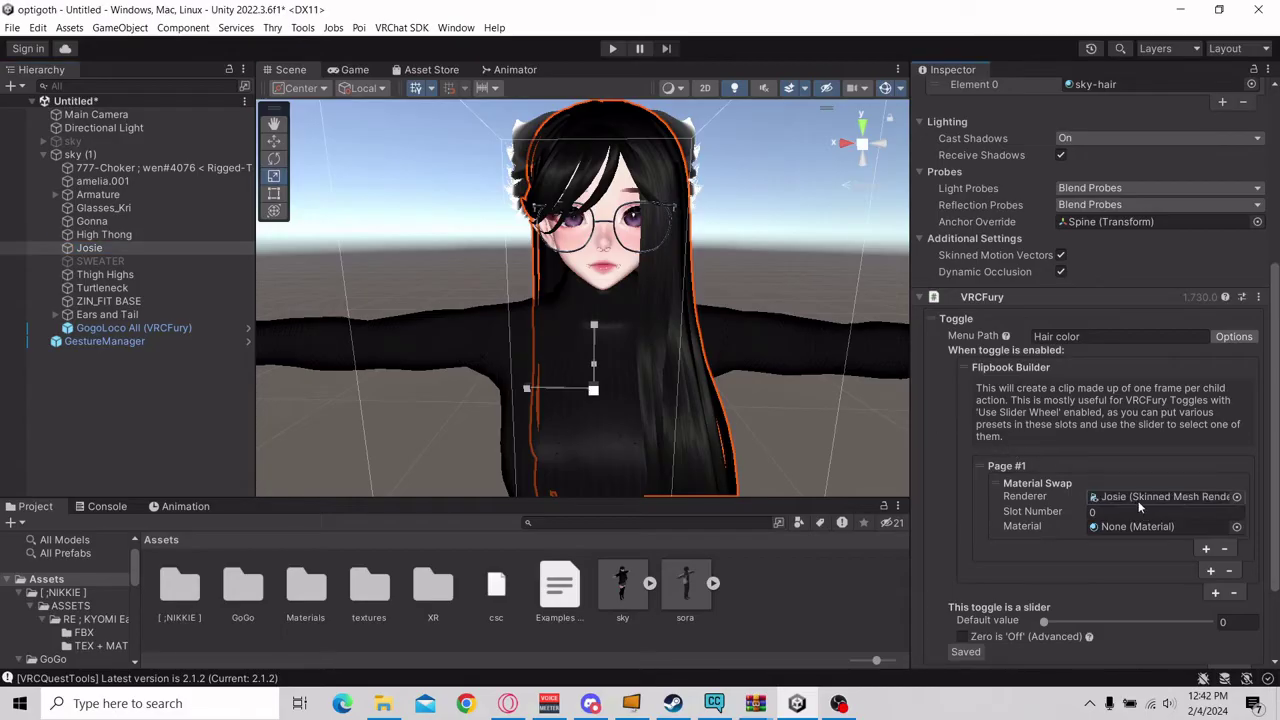
pyautogui.scroll(1, 997, 483)
pyautogui.scroll(-1, 997, 485)
pyautogui.scroll(1, 1047, 346)
pyautogui.scroll(2, 1030, 360)
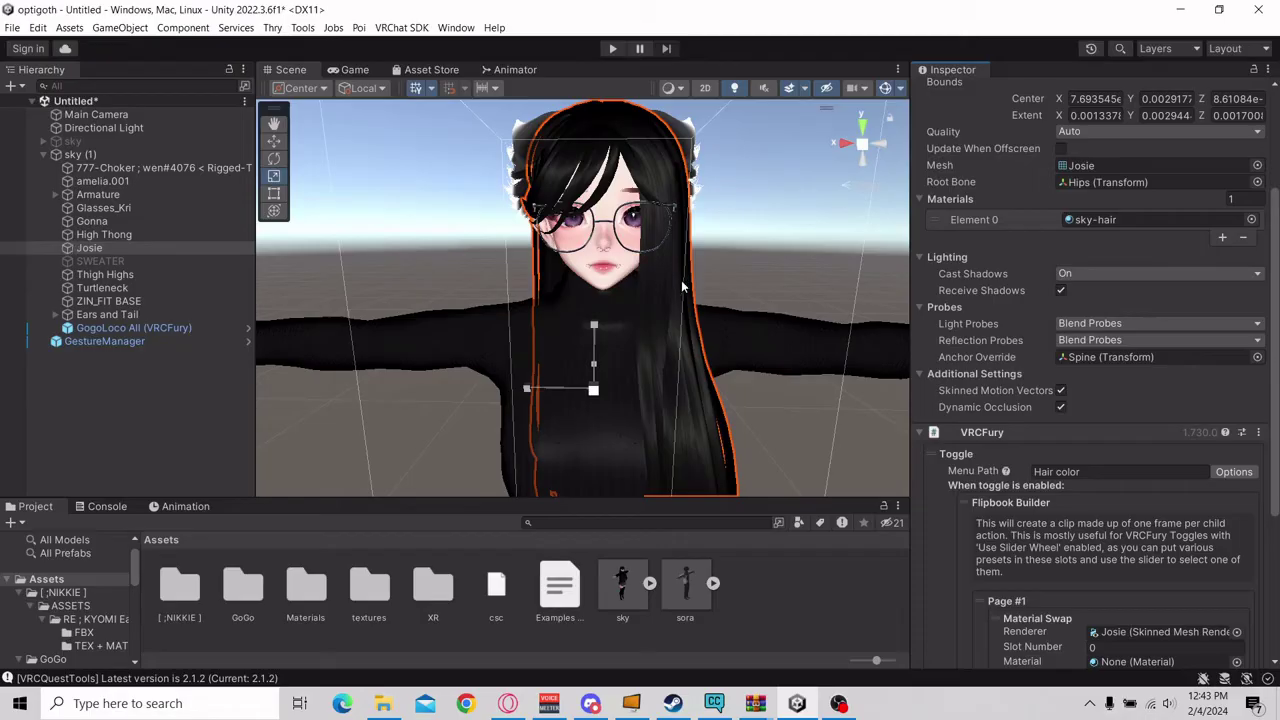
pyautogui.scroll(1, 1018, 360)
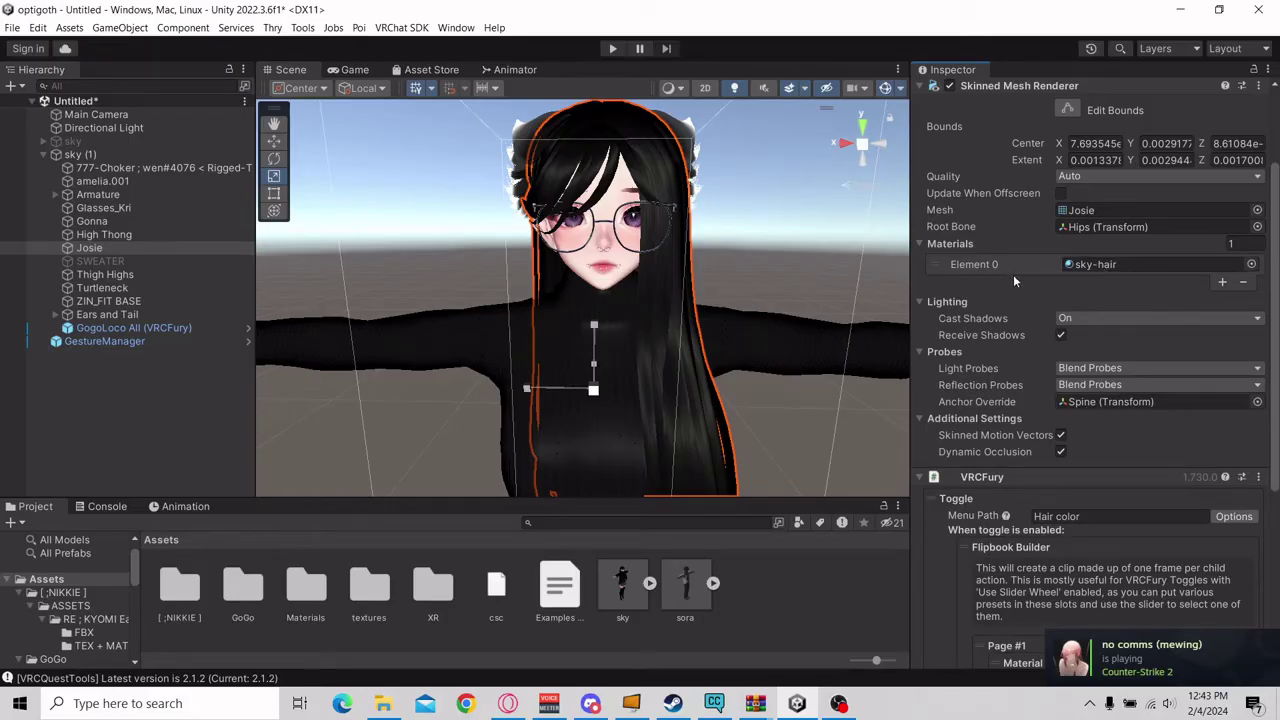
pyautogui.scroll(-3, 1069, 414)
pyautogui.scroll(-3, 1094, 430)
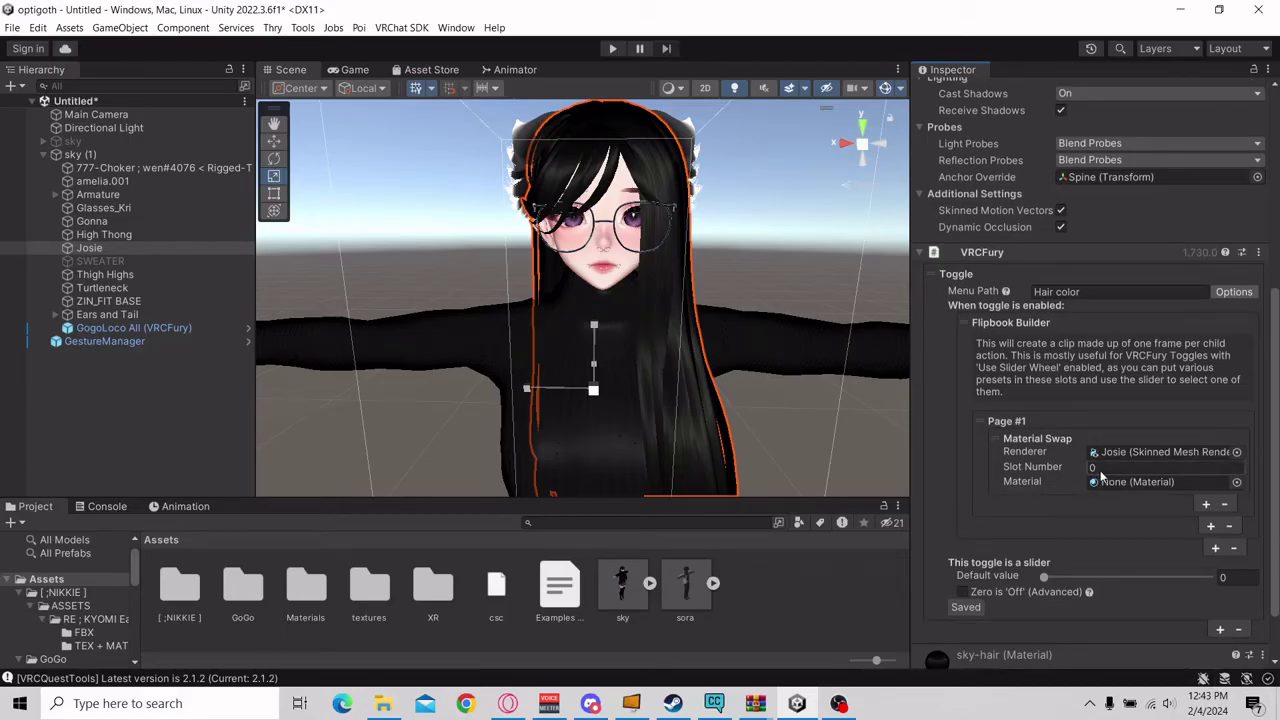
pyautogui.scroll(3, 1020, 510)
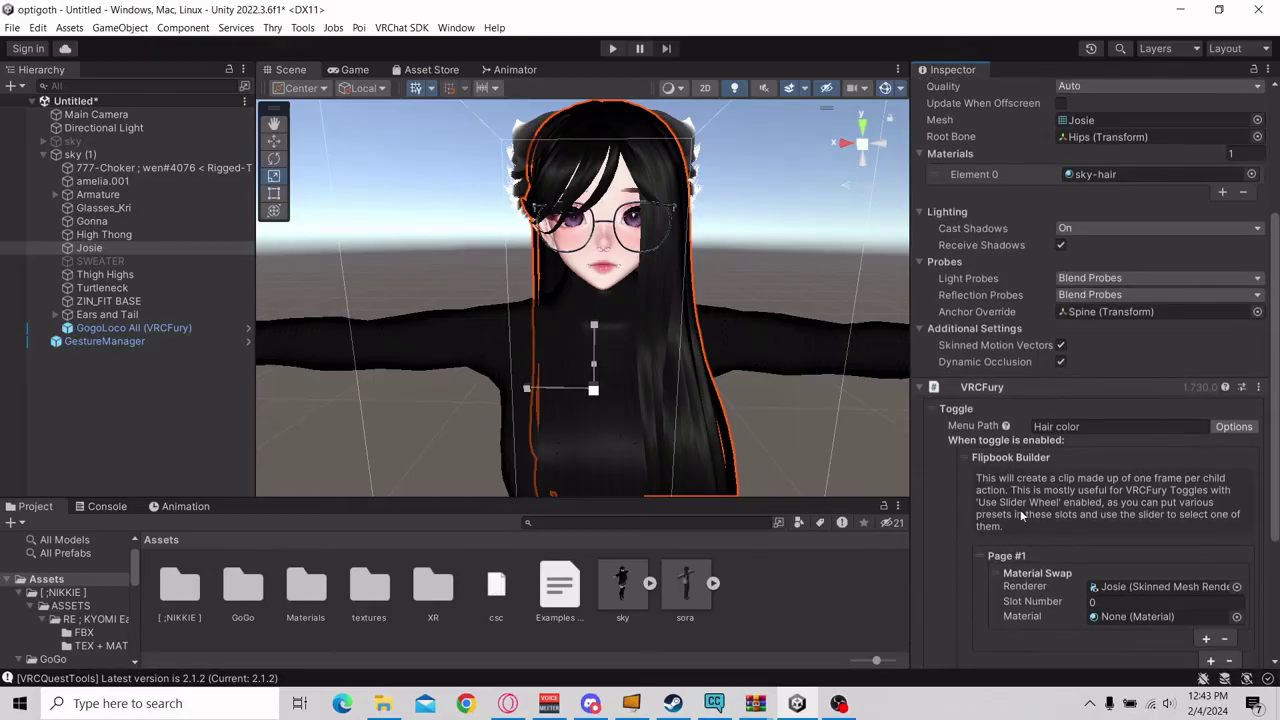
pyautogui.scroll(-1, 1011, 437)
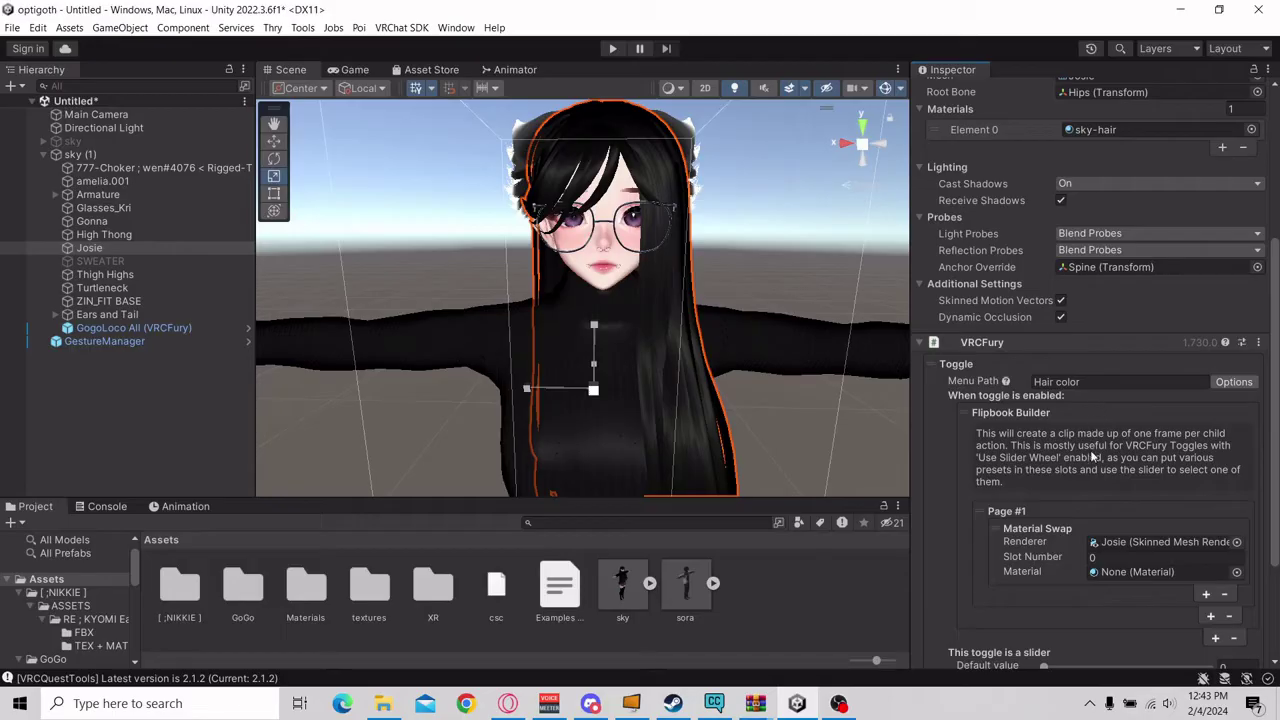
pyautogui.scroll(2, 1097, 440)
pyautogui.scroll(1, 1105, 460)
pyautogui.scroll(-1, 1098, 466)
pyautogui.scroll(2, 1098, 458)
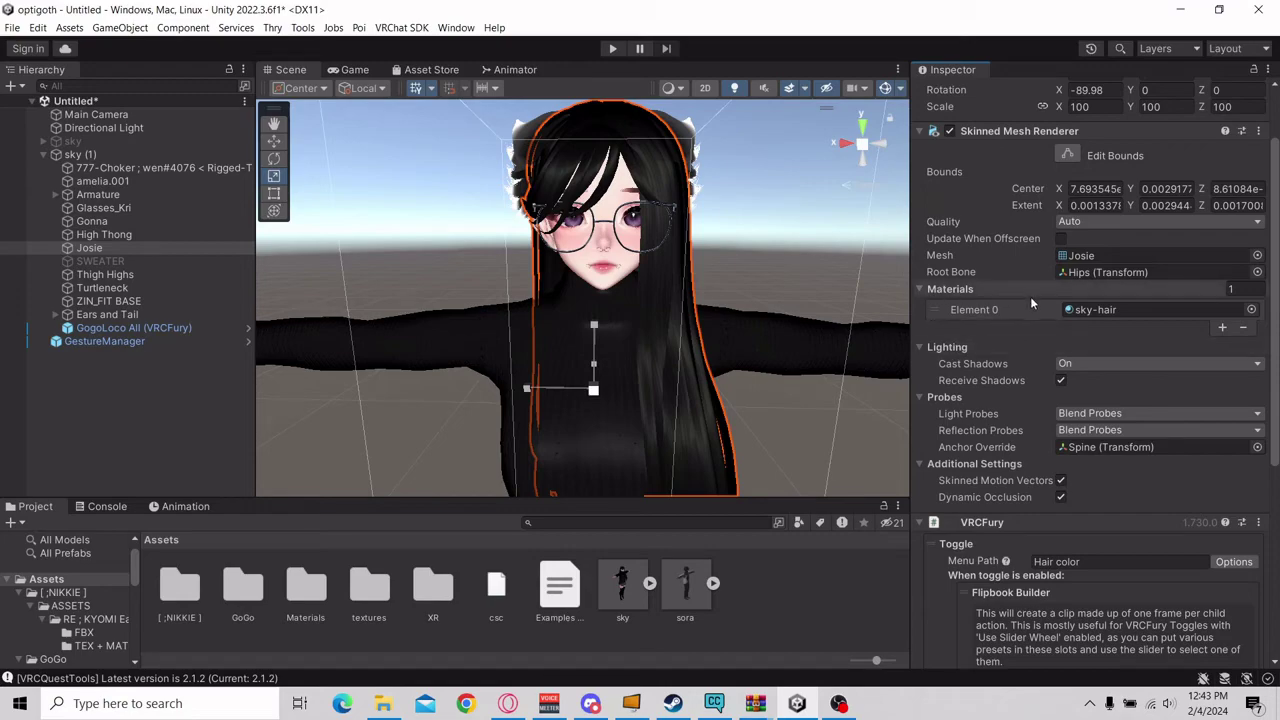
pyautogui.scroll(-5, 1064, 417)
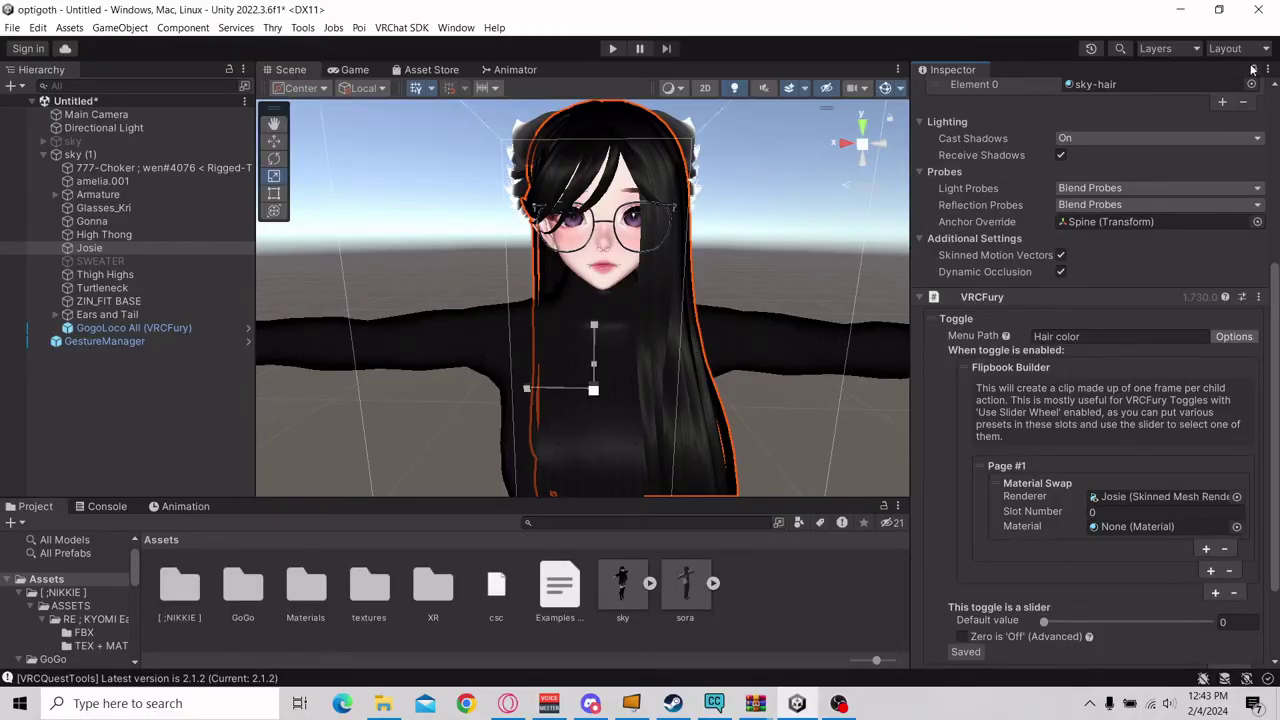
# Set Page #1's swap material to sky-hair from the Assets/Materials folder.
pyautogui.doubleClick(308, 586)
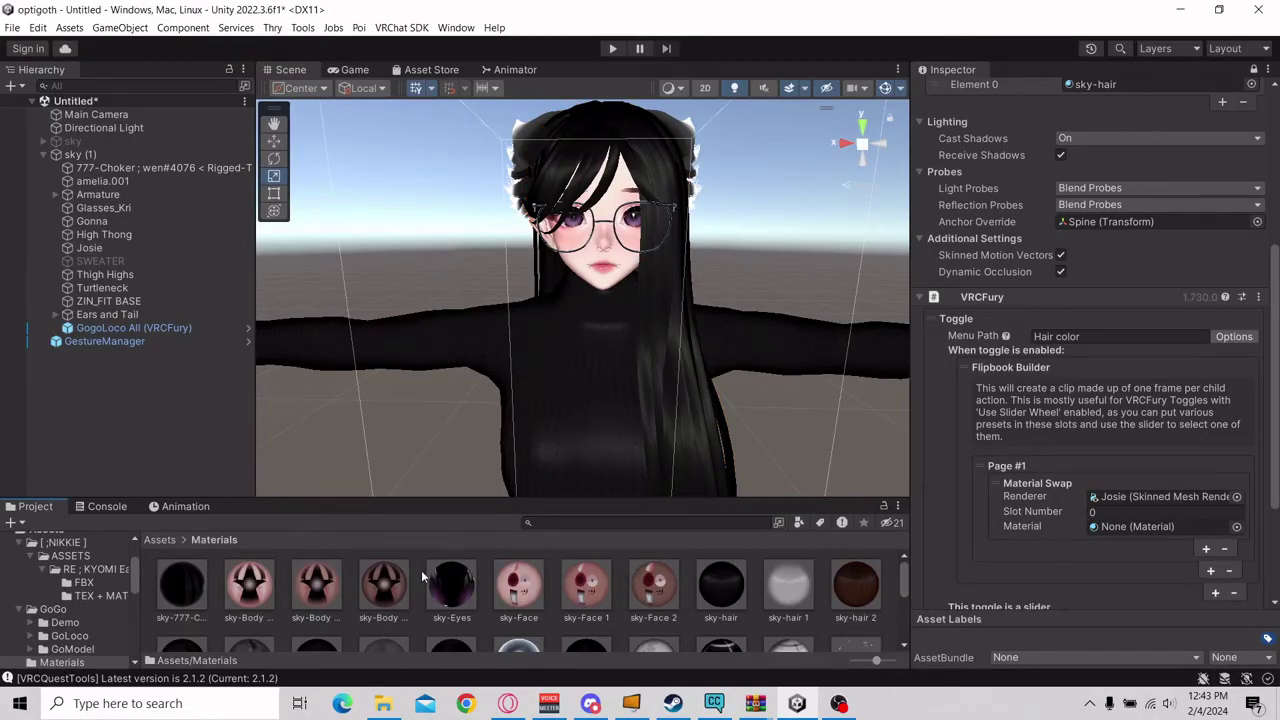
pyautogui.scroll(-1, 421, 568)
pyautogui.scroll(1, 430, 571)
pyautogui.moveTo(726, 600); pyautogui.dragTo(1131, 531)
pyautogui.scroll(-1, 1023, 506)
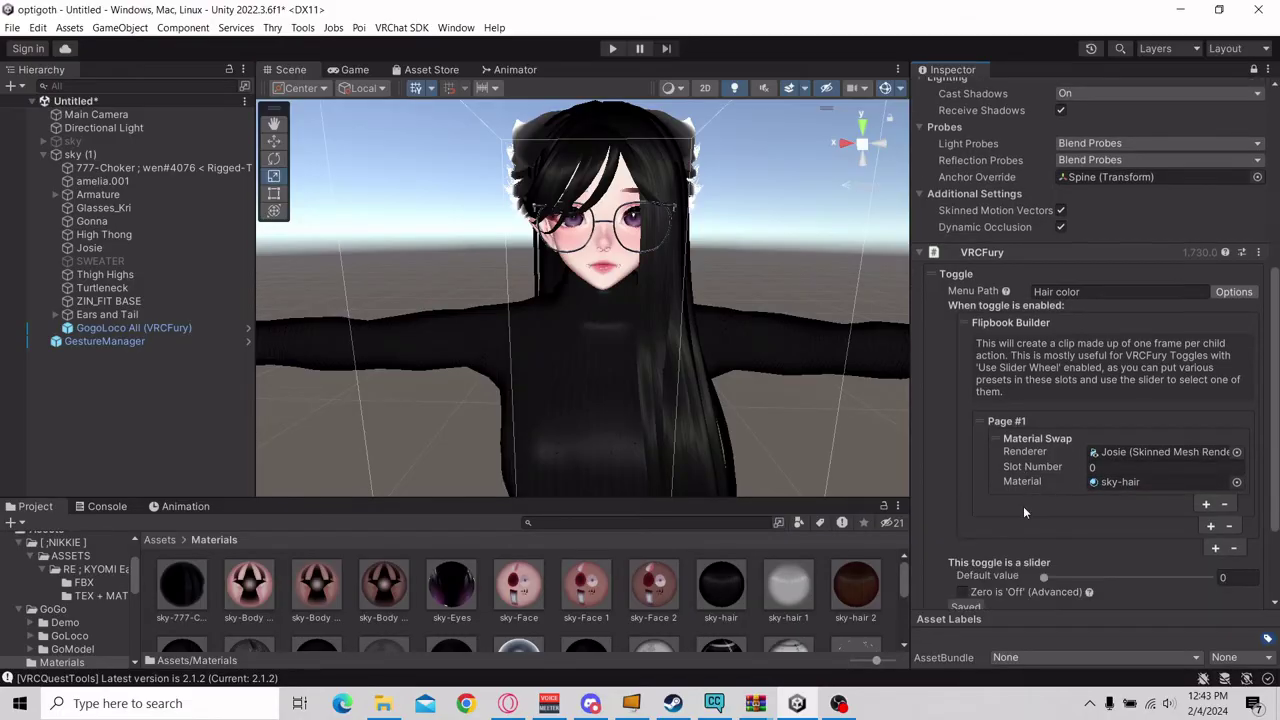
# Add Page #2 as a Material Swap changing Josie to sky-hair 1.
pyautogui.click(1211, 526)
pyautogui.scroll(-1, 1010, 497)
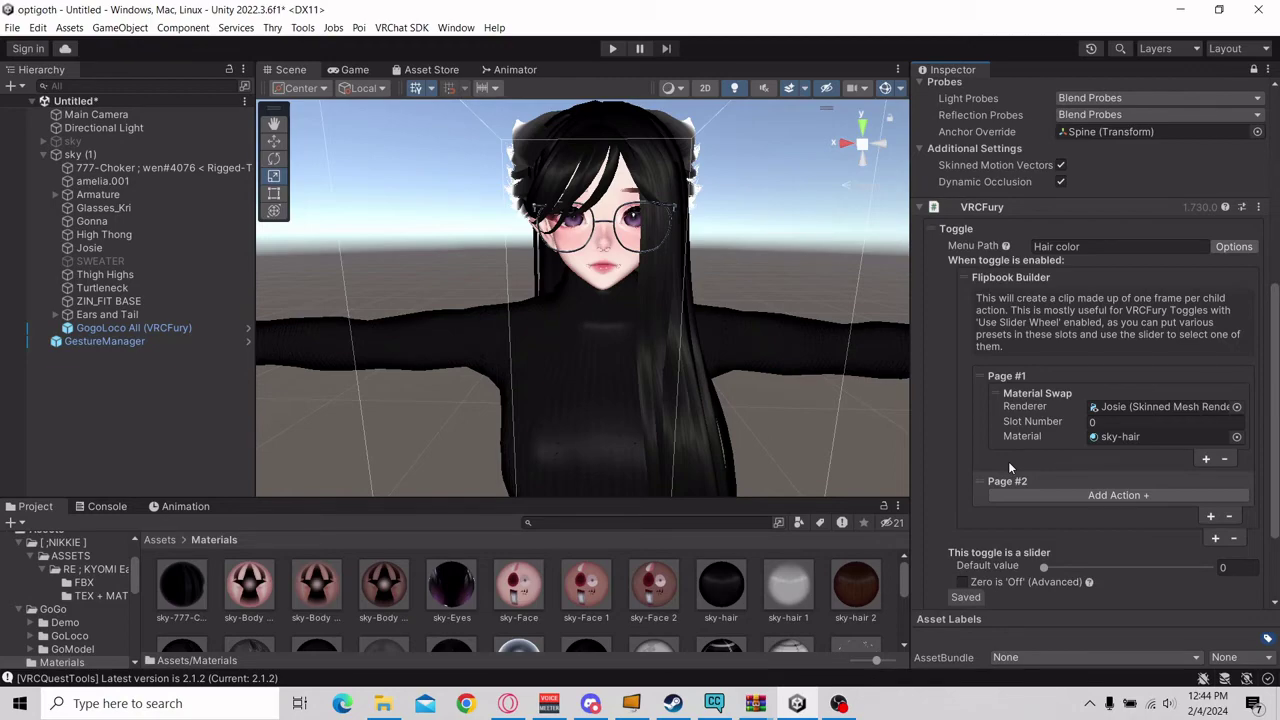
pyautogui.click(1061, 495)
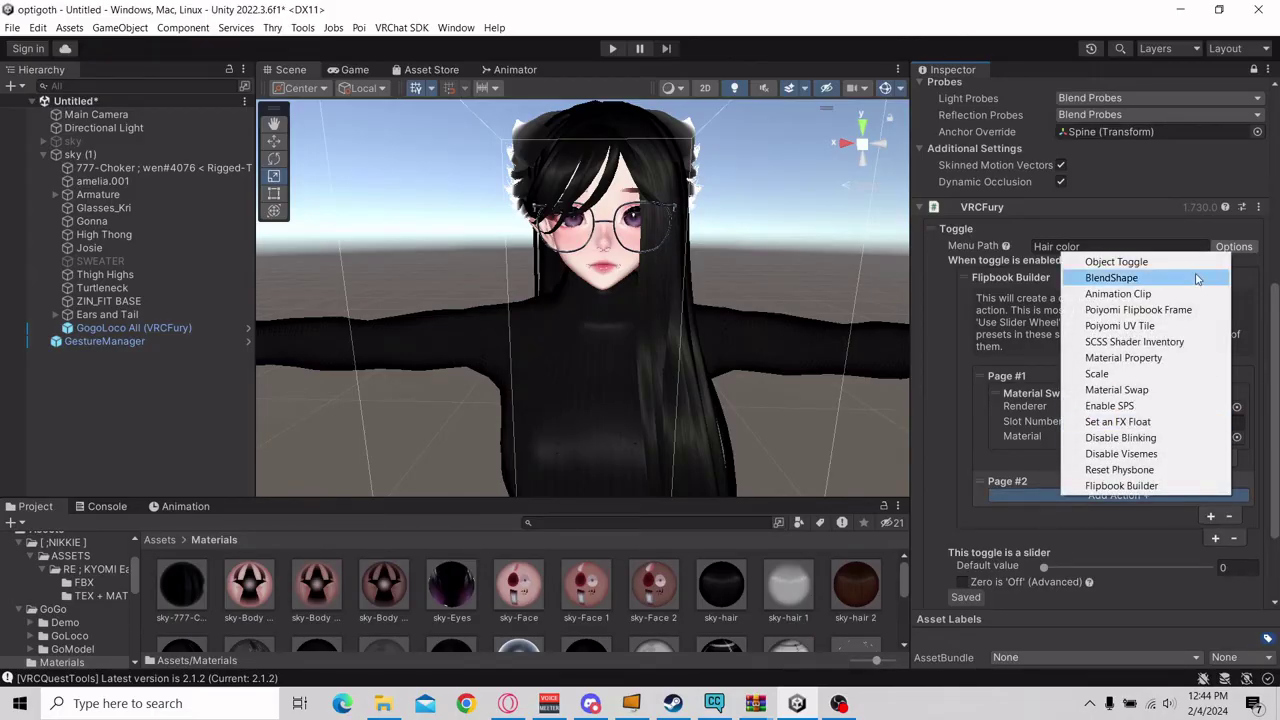
pyautogui.click(1118, 390)
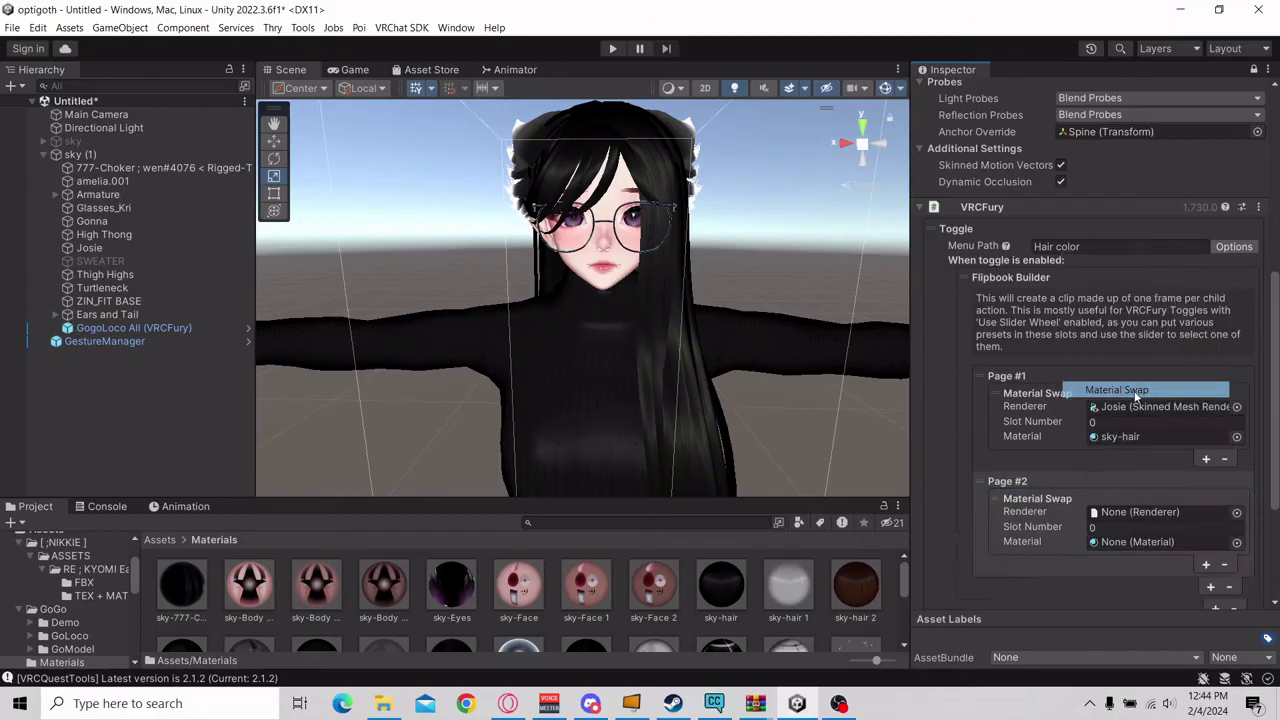
pyautogui.scroll(-1, 1100, 445)
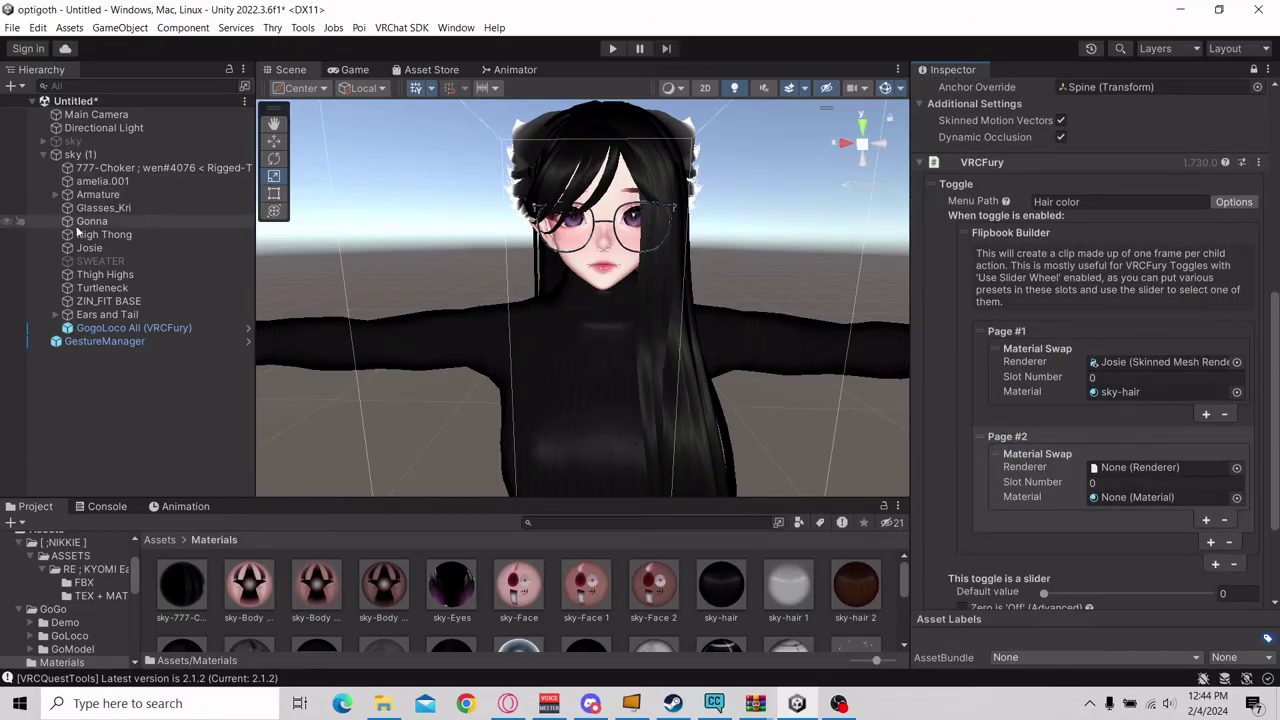
pyautogui.moveTo(100, 247); pyautogui.dragTo(1095, 470)
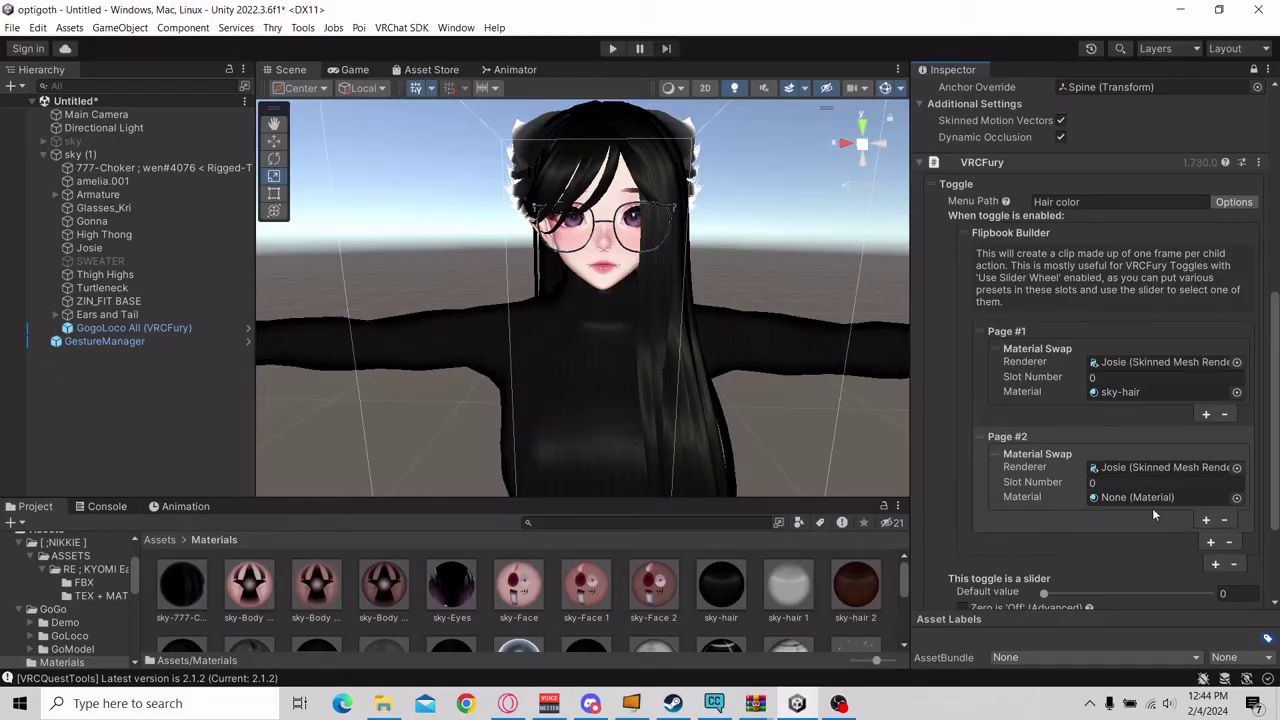
pyautogui.moveTo(786, 583); pyautogui.dragTo(1132, 496)
# Add Page #3 as a Material Swap changing Josie to sky-hair 2.
pyautogui.click(1208, 539)
pyautogui.click(1140, 558)
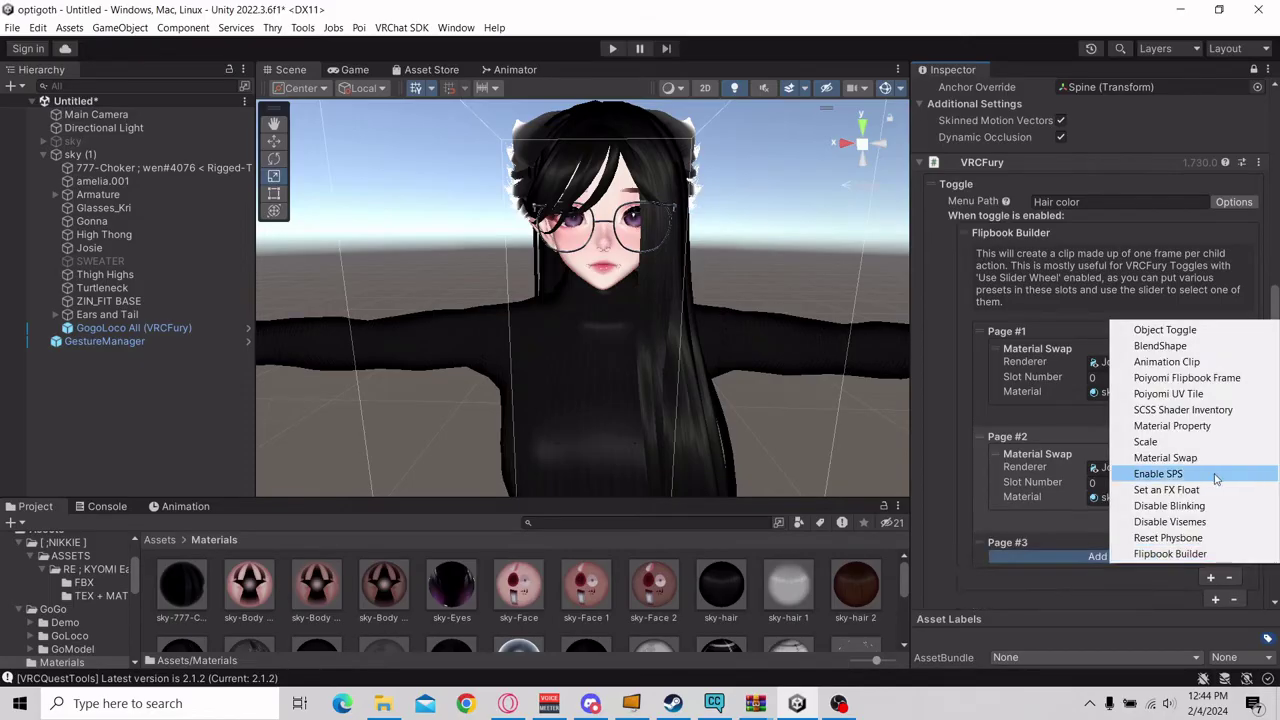
pyautogui.click(1190, 458)
pyautogui.scroll(-2, 1129, 512)
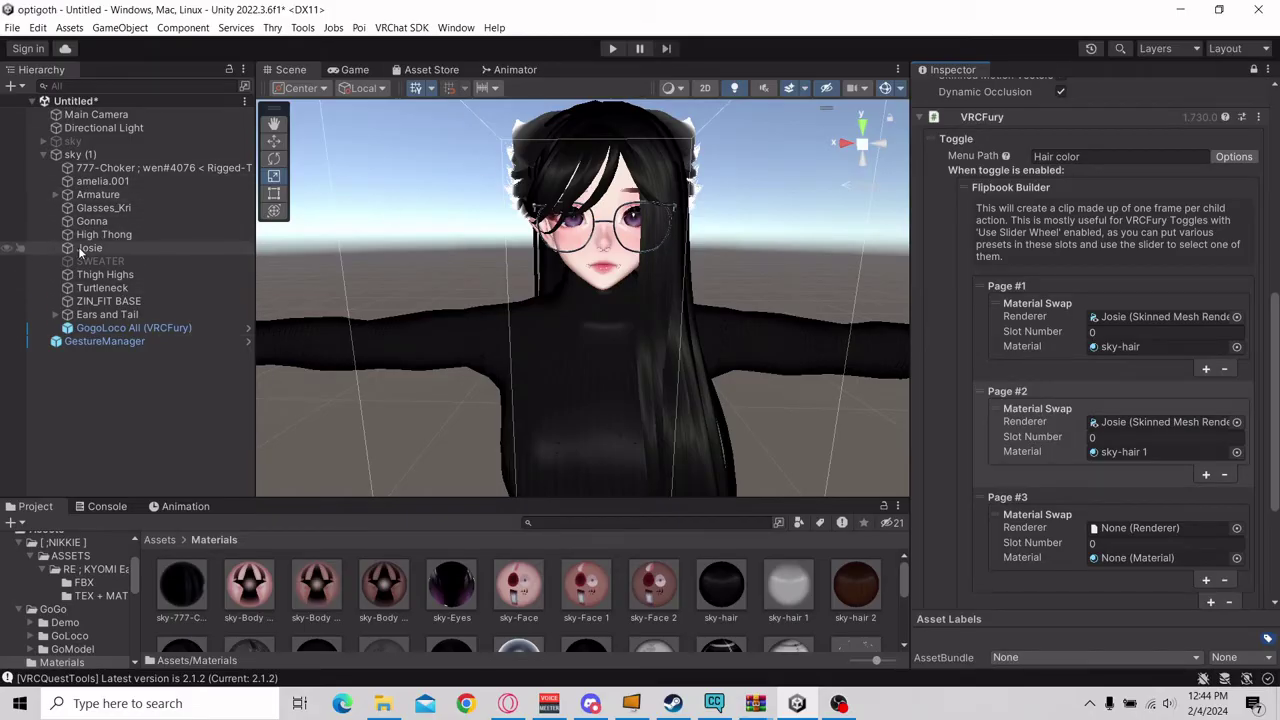
pyautogui.moveTo(80, 252); pyautogui.dragTo(1150, 528)
pyautogui.moveTo(841, 593); pyautogui.dragTo(1110, 568)
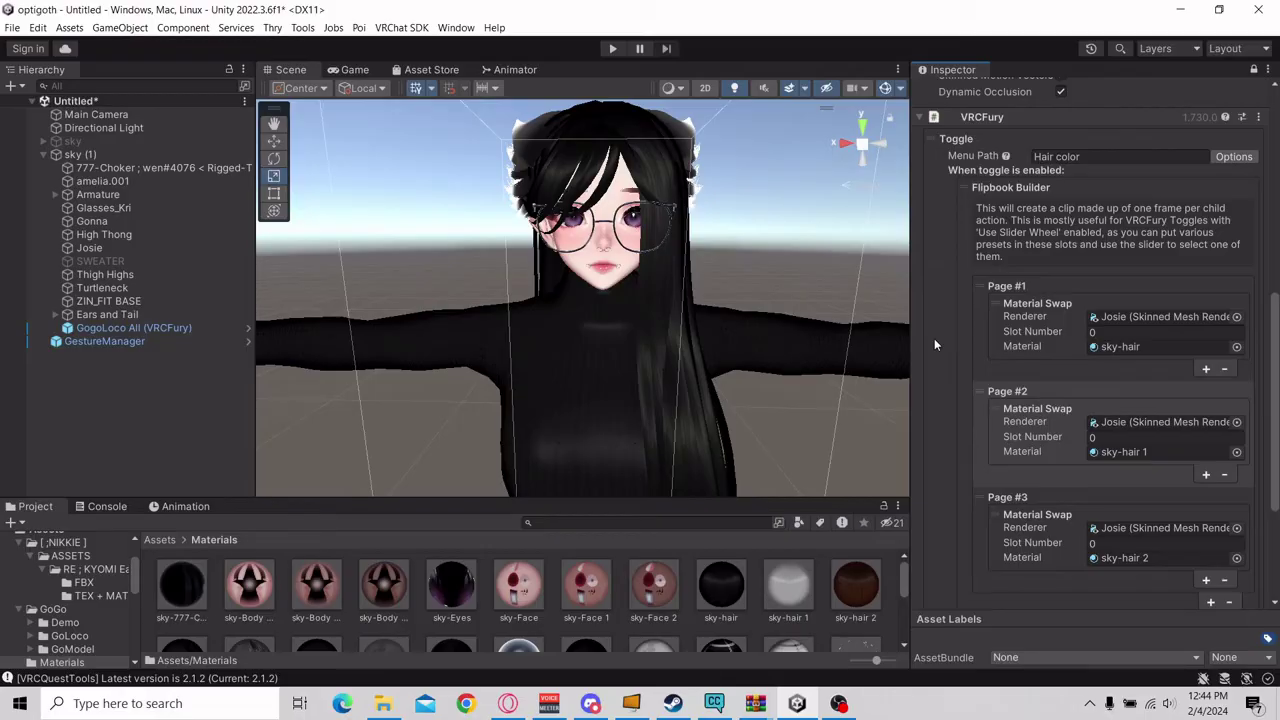
pyautogui.scroll(-3, 726, 272)
pyautogui.scroll(3, 726, 272)
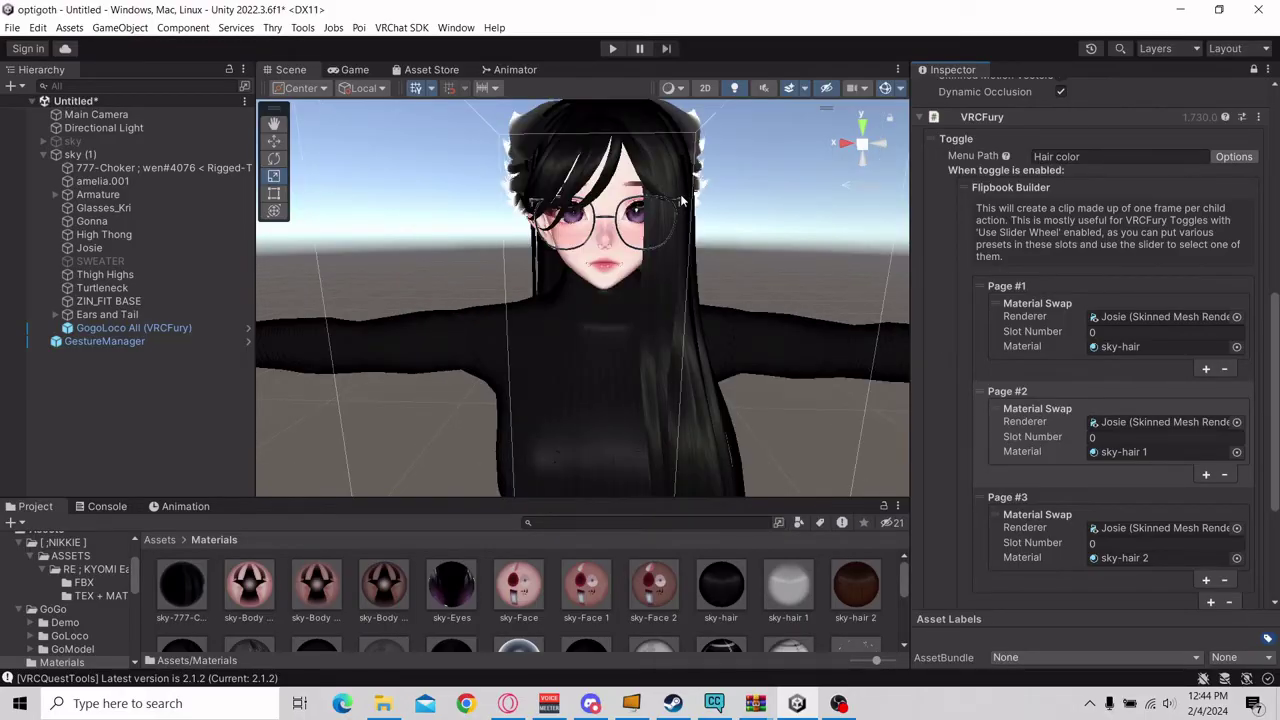
pyautogui.scroll(2, 688, 220)
pyautogui.scroll(-2, 700, 262)
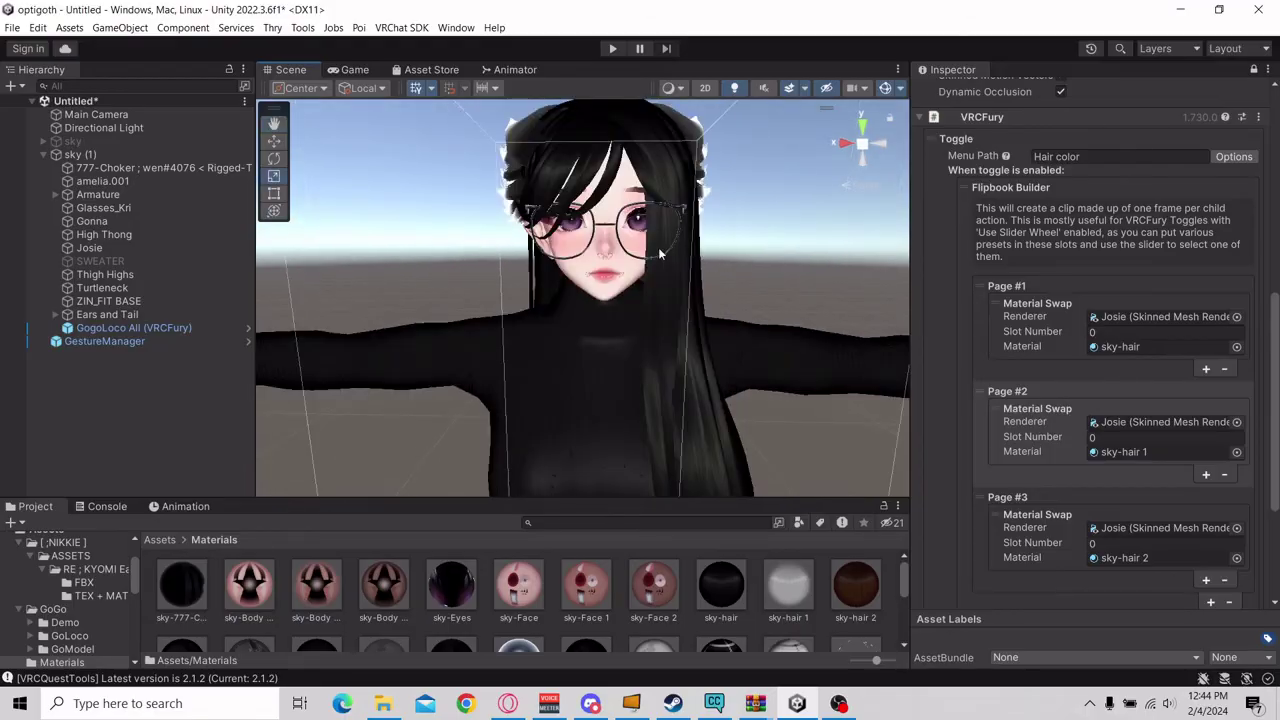
pyautogui.scroll(4, 714, 266)
pyautogui.scroll(-2, 720, 265)
pyautogui.scroll(-3, 718, 263)
pyautogui.scroll(4, 717, 262)
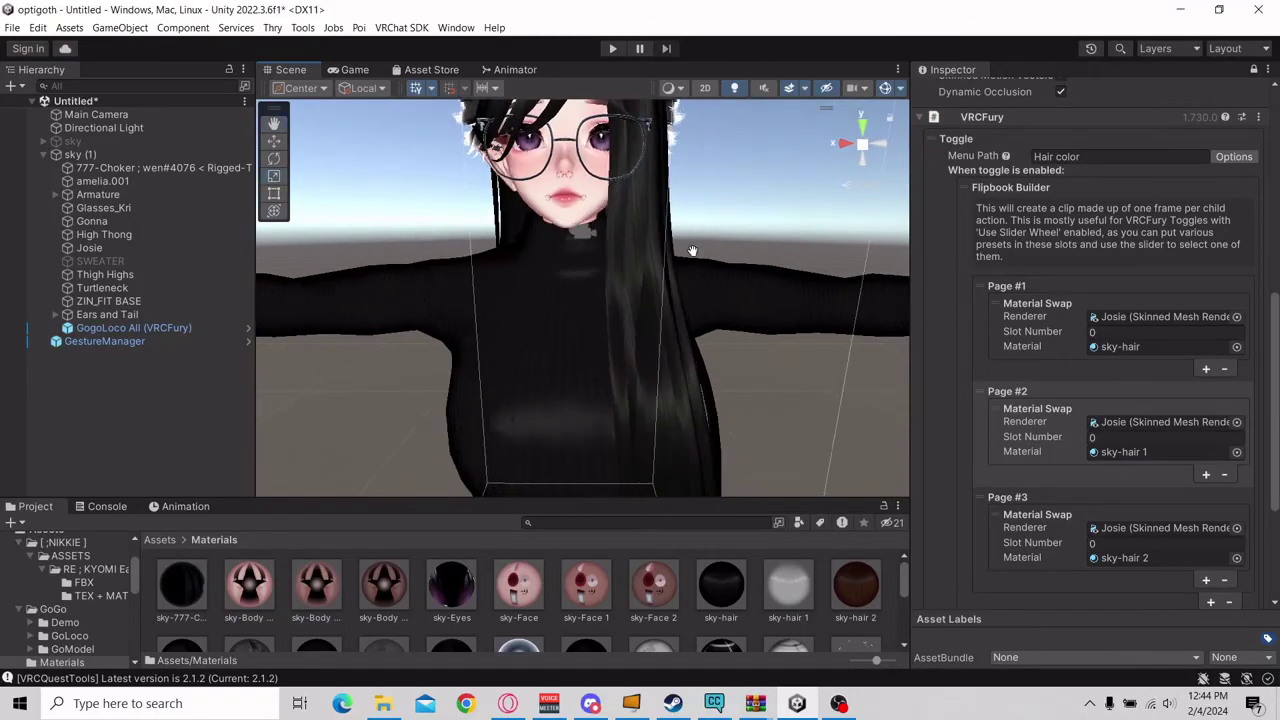
pyautogui.moveTo(692, 250); pyautogui.dragTo(698, 257, button='middle')
pyautogui.scroll(3, 788, 246)
pyautogui.scroll(-3, 788, 246)
pyautogui.scroll(2, 1120, 500)
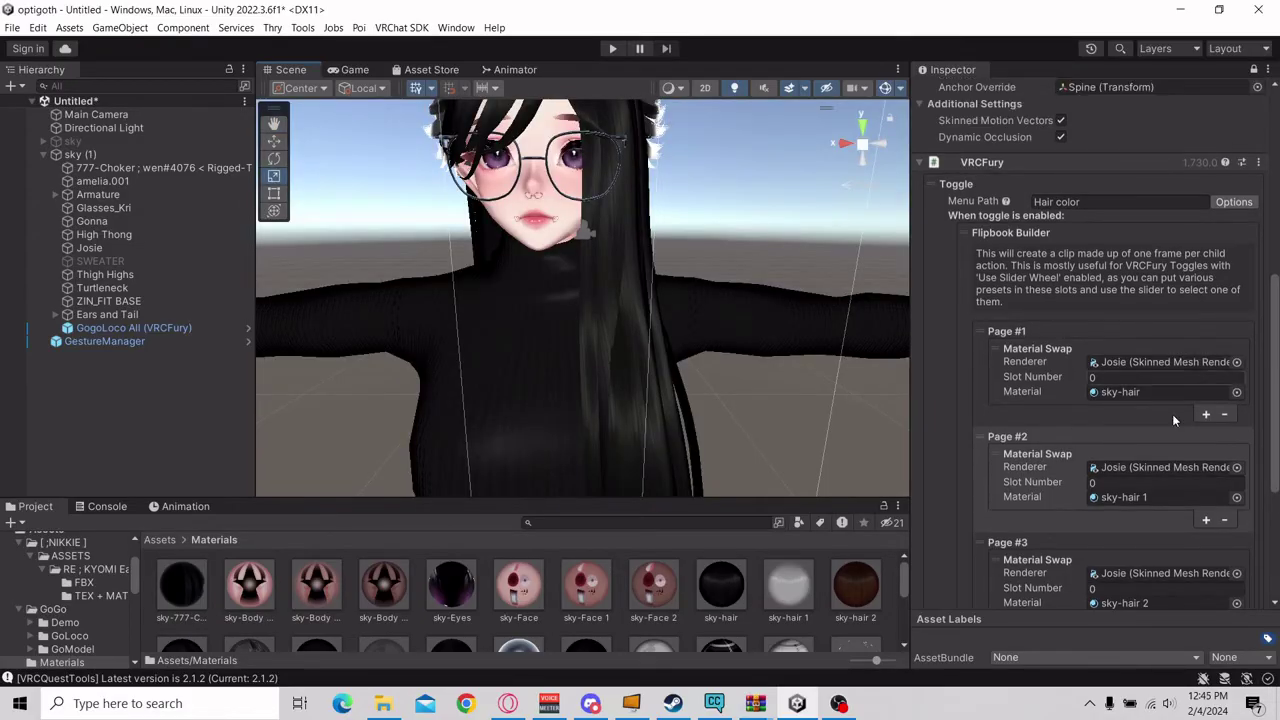
pyautogui.scroll(-2, 1120, 420)
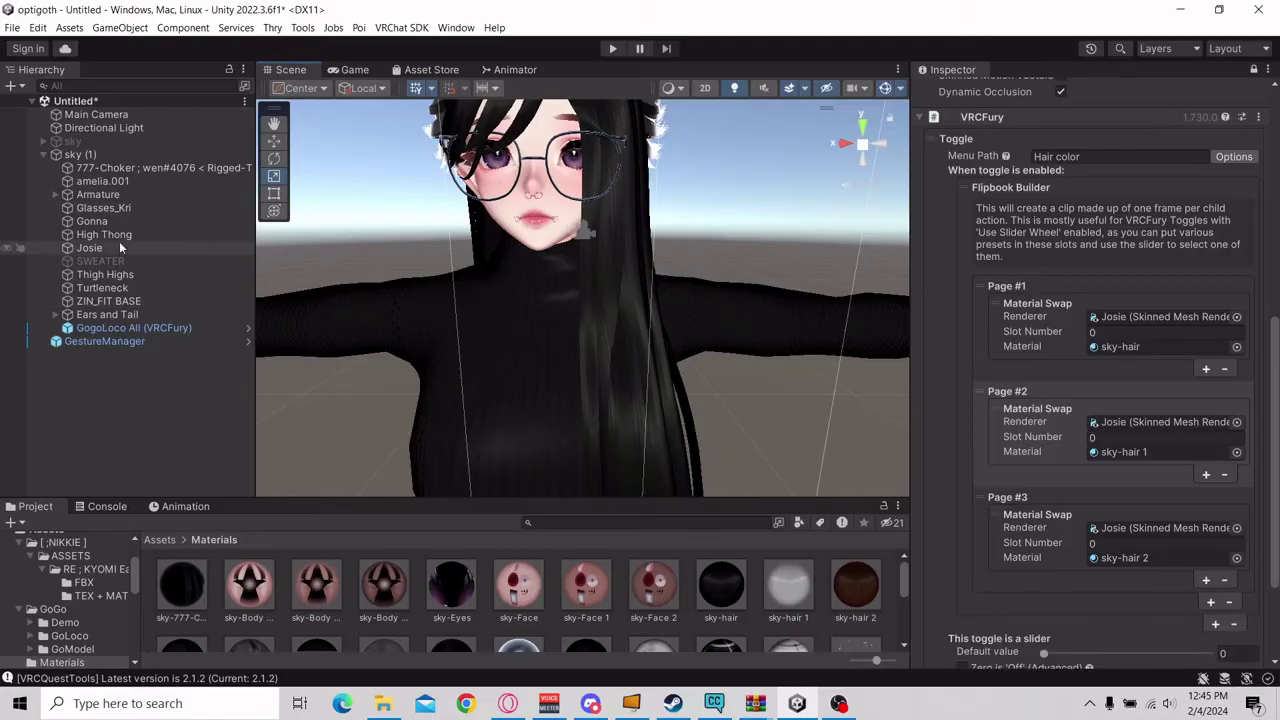
# Add a VRCFury component with a Toggle feature to ZIN_FIT BASE.
pyautogui.click(120, 301)
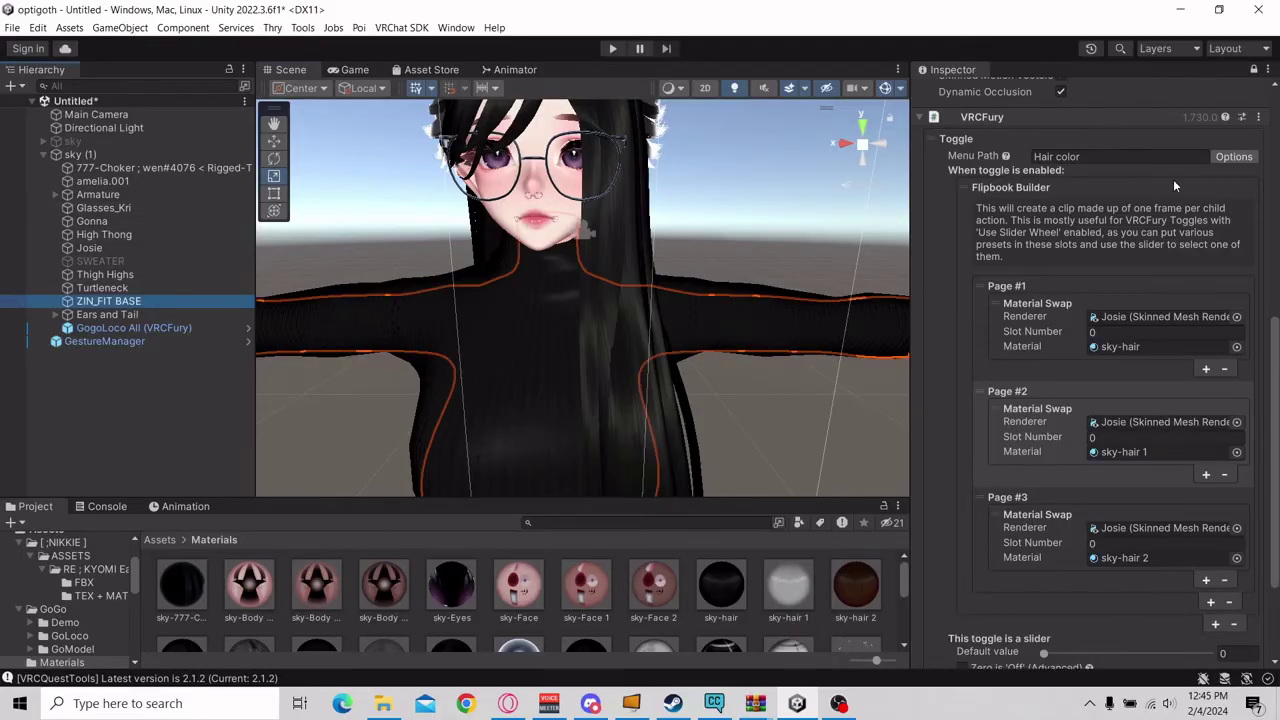
pyautogui.click(1254, 69)
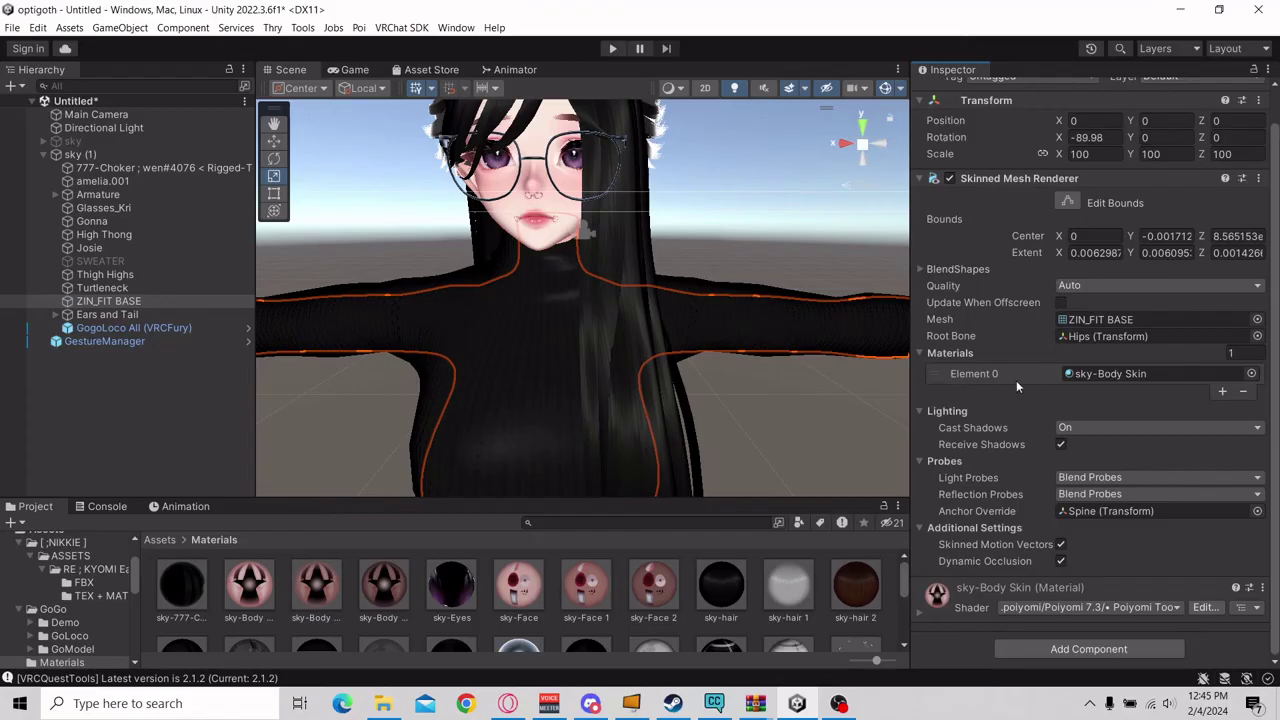
pyautogui.click(1100, 650)
pyautogui.click(1045, 475)
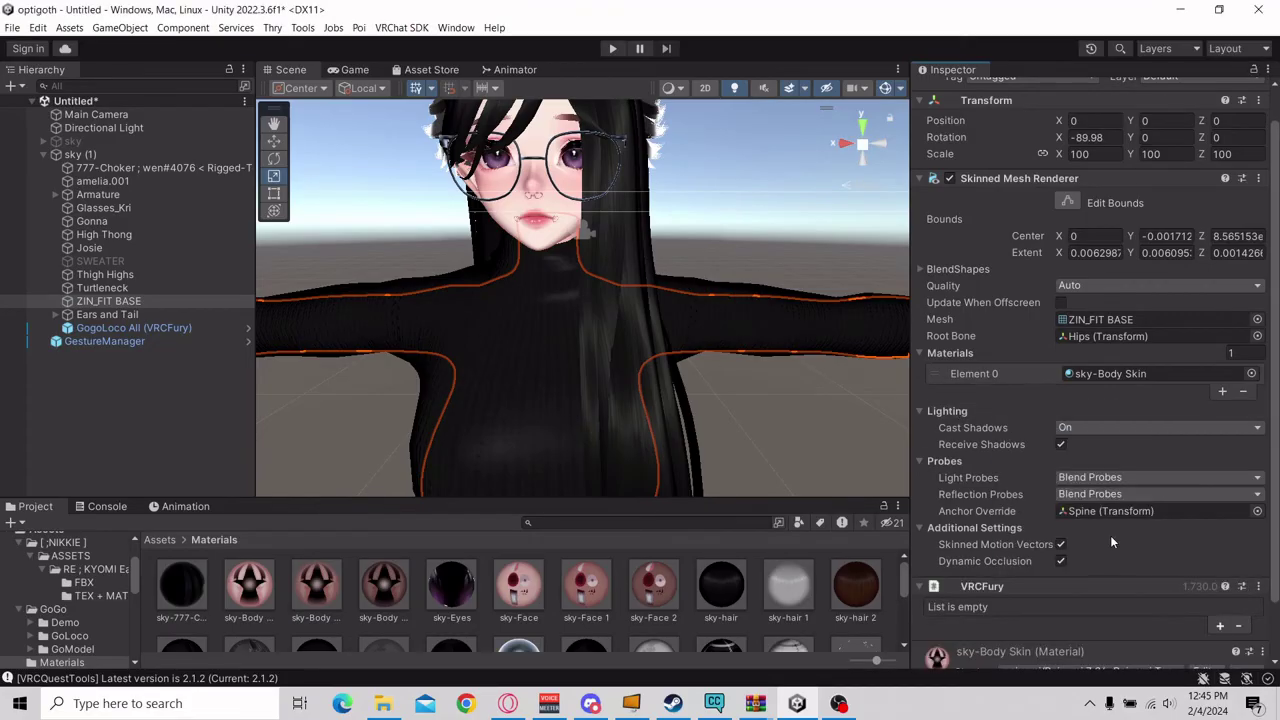
pyautogui.click(1225, 563)
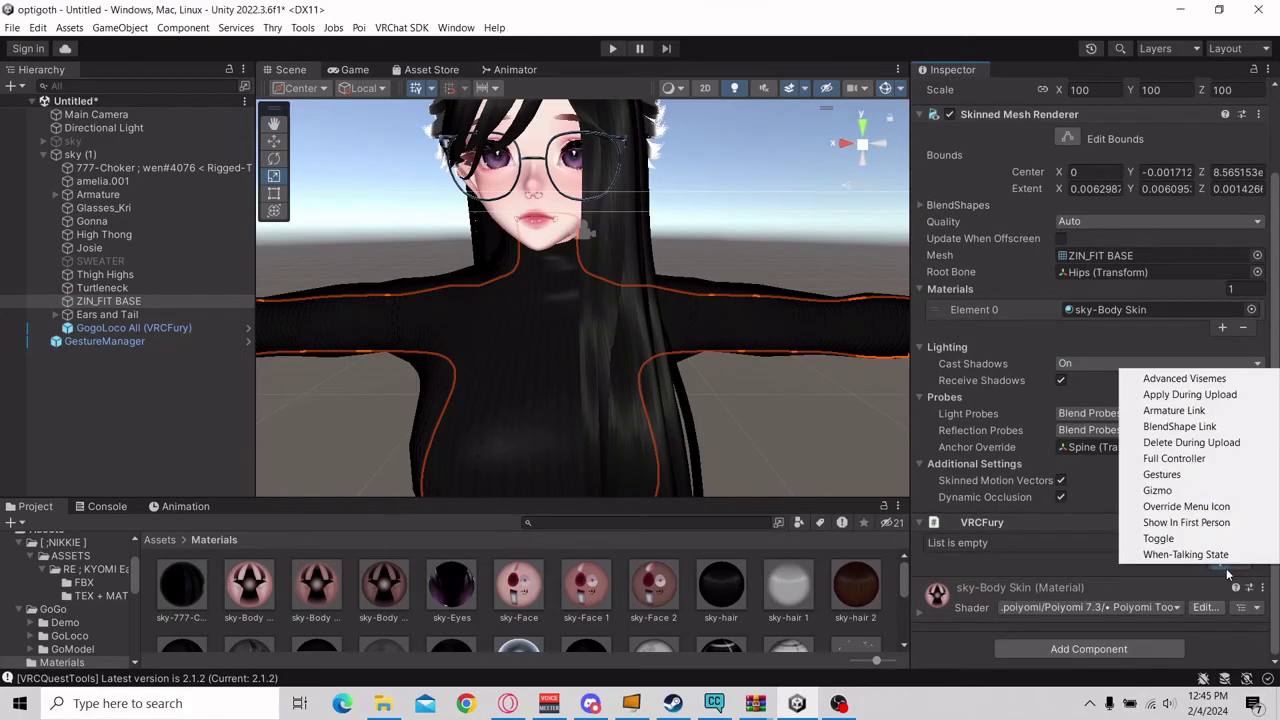
pyautogui.click(1165, 538)
# Make the toggle Saved Between Worlds and a slider, with a Flipbook Builder action.
pyautogui.scroll(-2, 1150, 520)
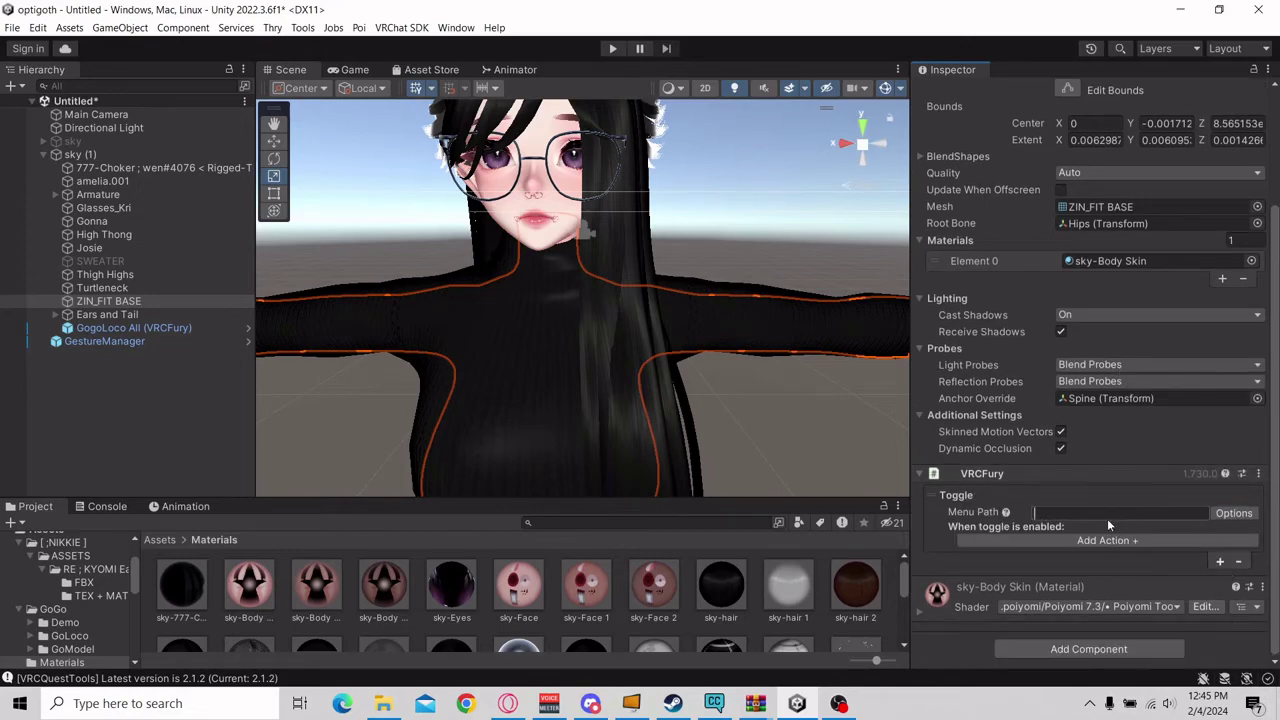
pyautogui.click(1220, 514)
pyautogui.click(1160, 298)
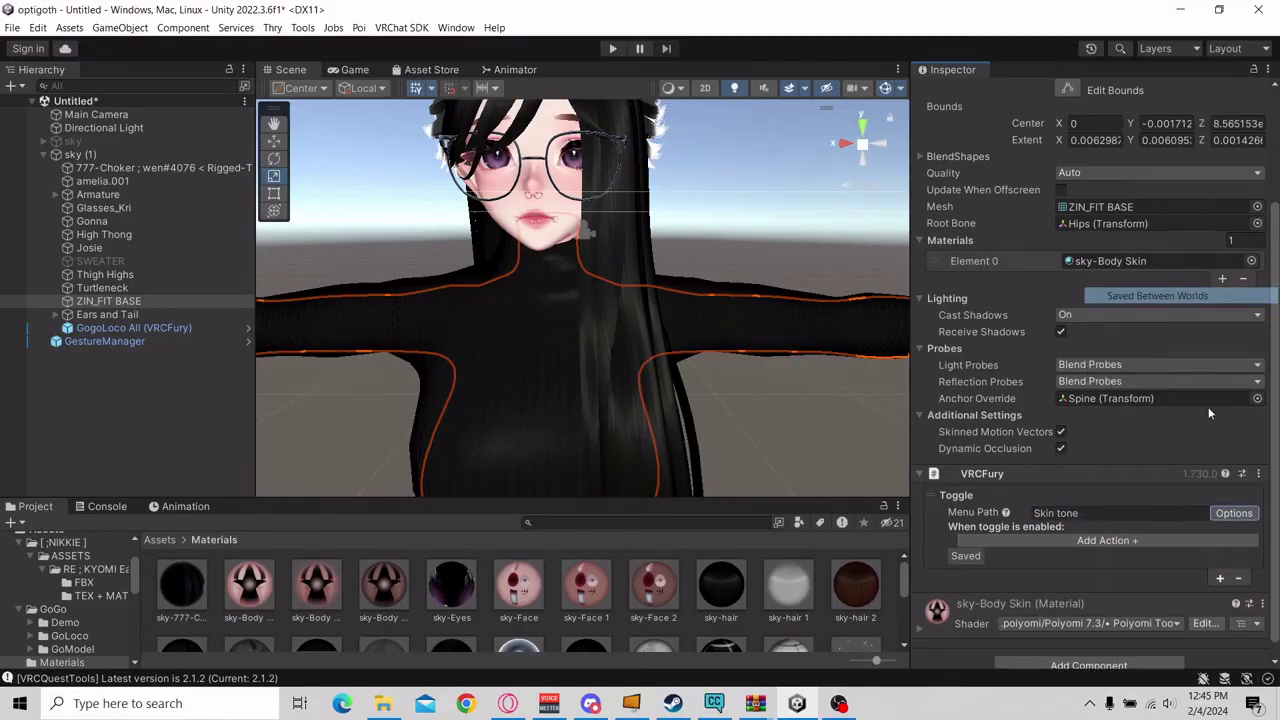
pyautogui.click(1230, 514)
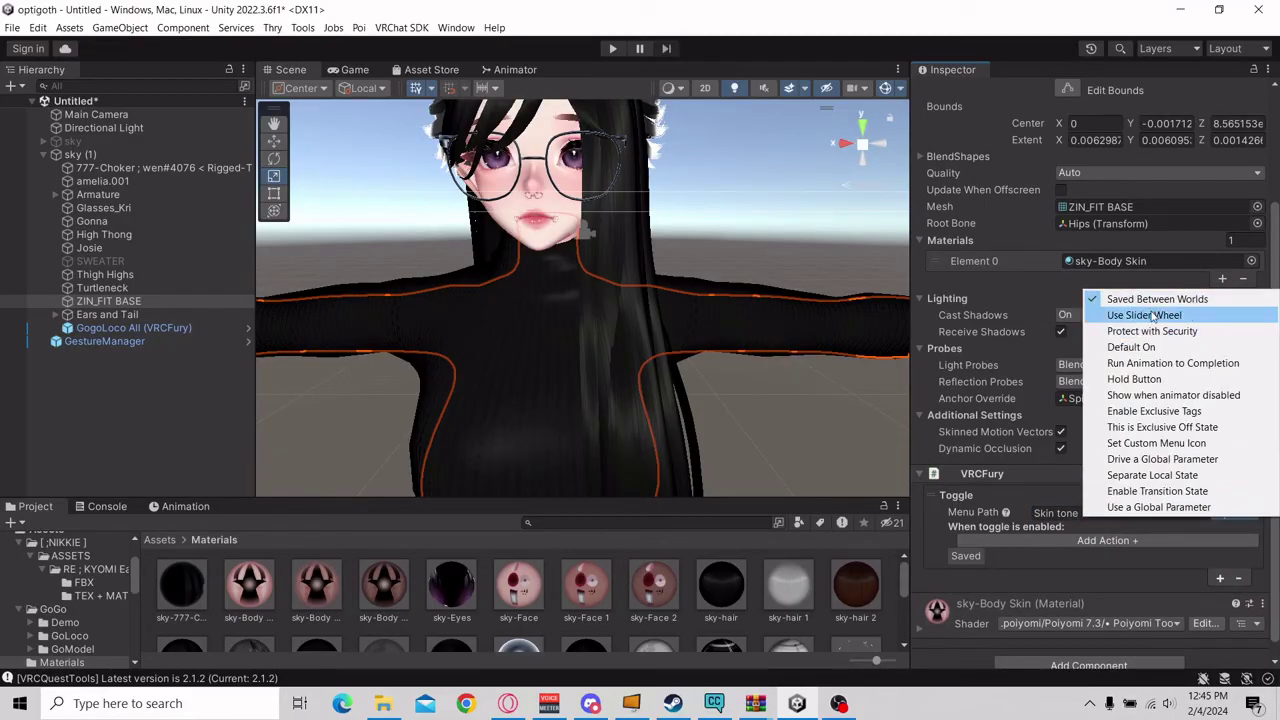
pyautogui.click(1145, 315)
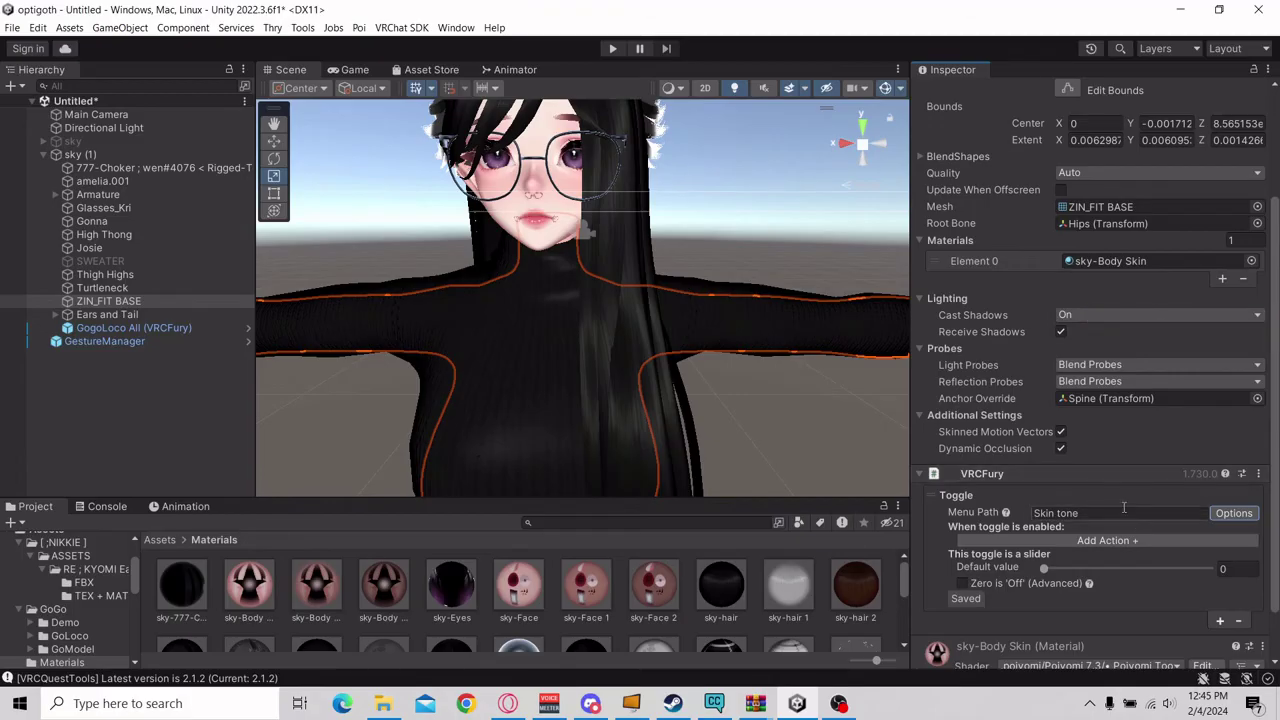
pyautogui.click(1080, 540)
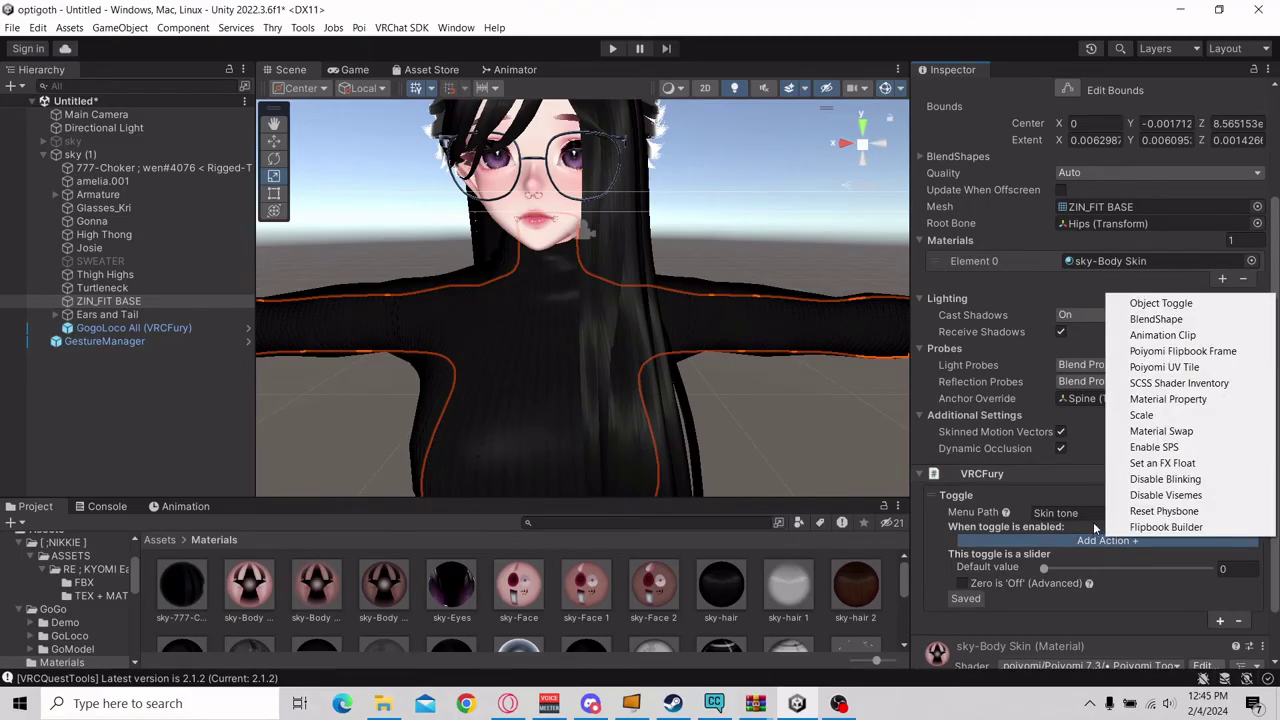
pyautogui.click(1165, 527)
pyautogui.scroll(-2, 1191, 539)
# Add Page #1 with a Material Swap changing amelia.001 to sky-Face.
pyautogui.click(1210, 570)
pyautogui.click(1046, 566)
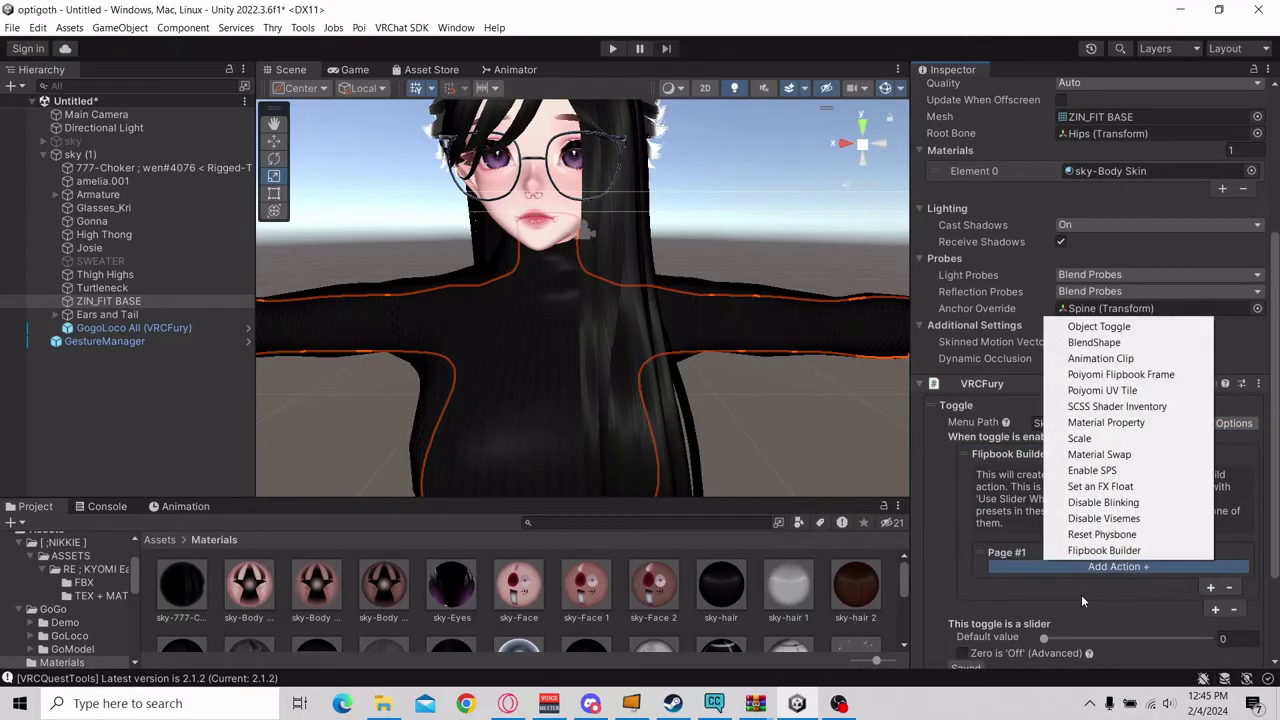
pyautogui.click(1113, 455)
pyautogui.scroll(-2, 1150, 490)
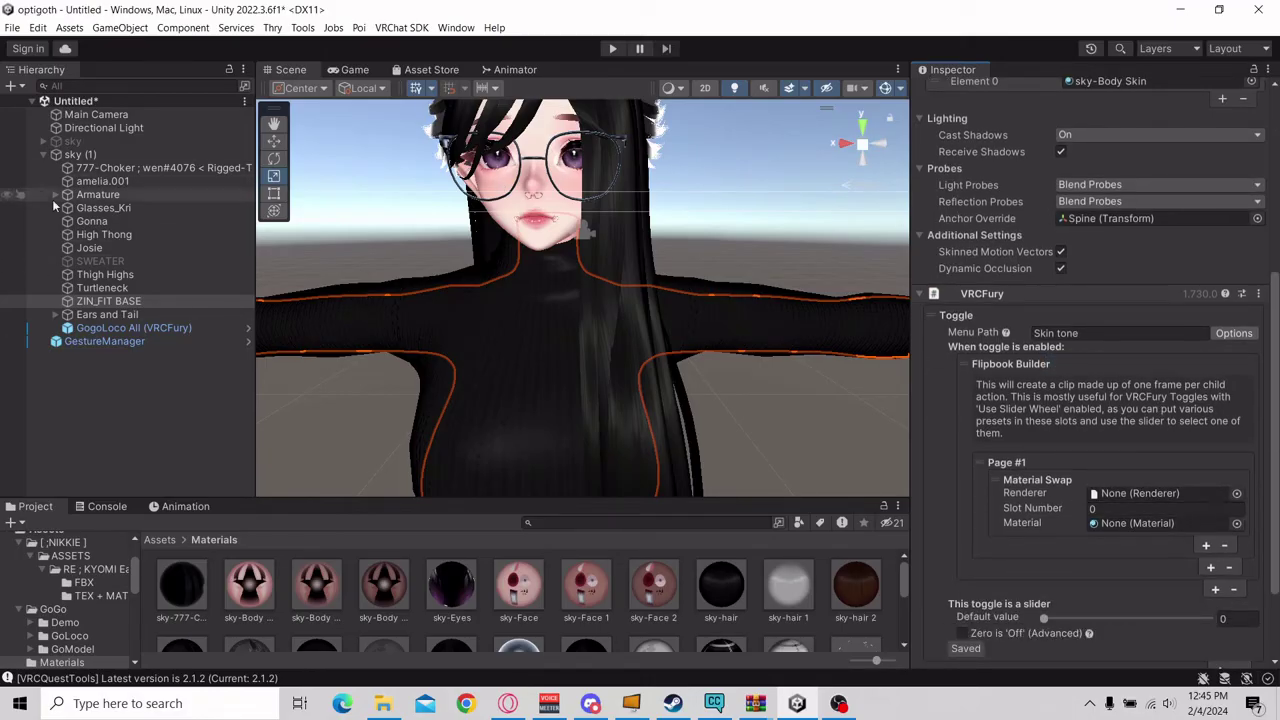
pyautogui.moveTo(90, 172); pyautogui.dragTo(1143, 494)
pyautogui.click(100, 181)
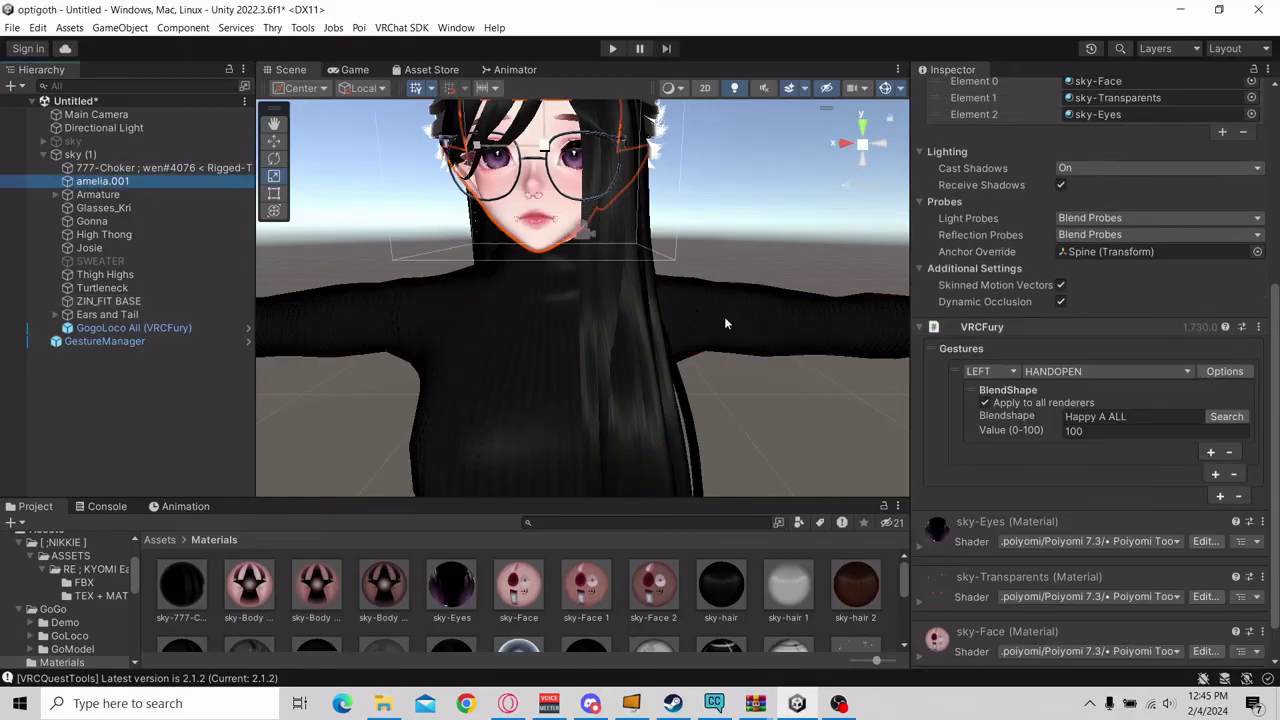
pyautogui.scroll(5, 1108, 351)
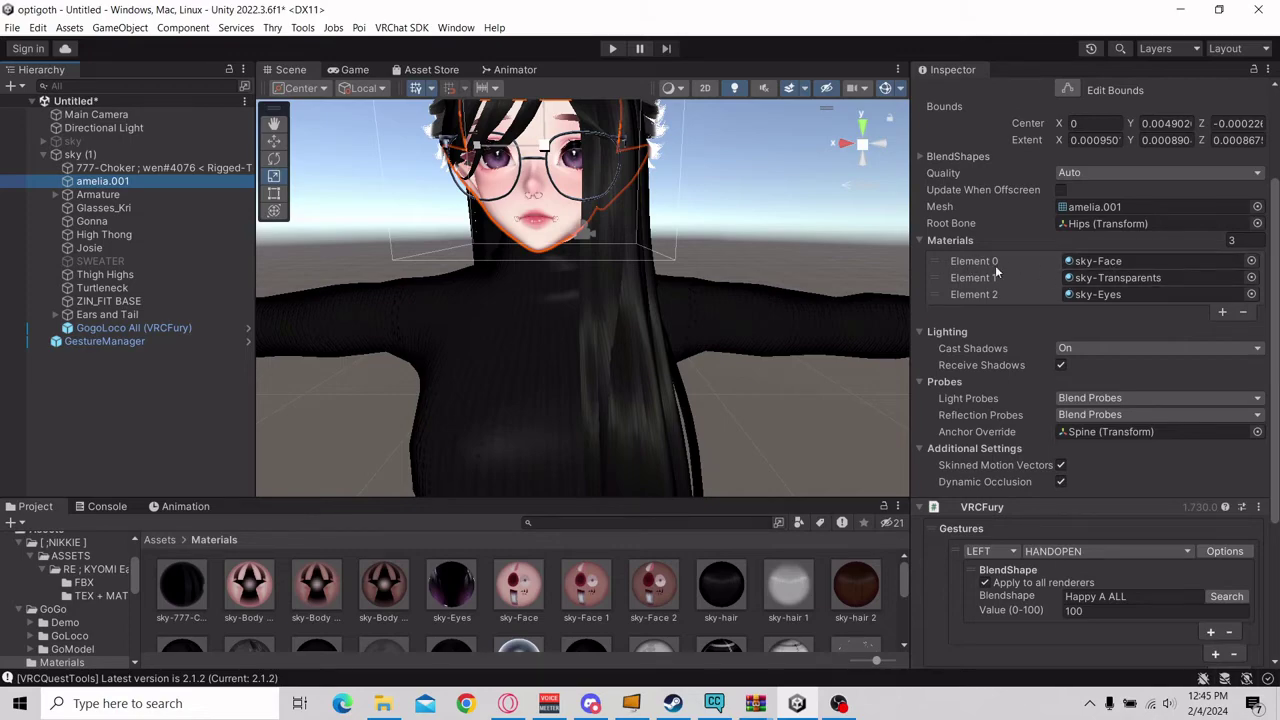
pyautogui.click(108, 301)
pyautogui.scroll(-4, 1176, 500)
pyautogui.scroll(-1, 1176, 500)
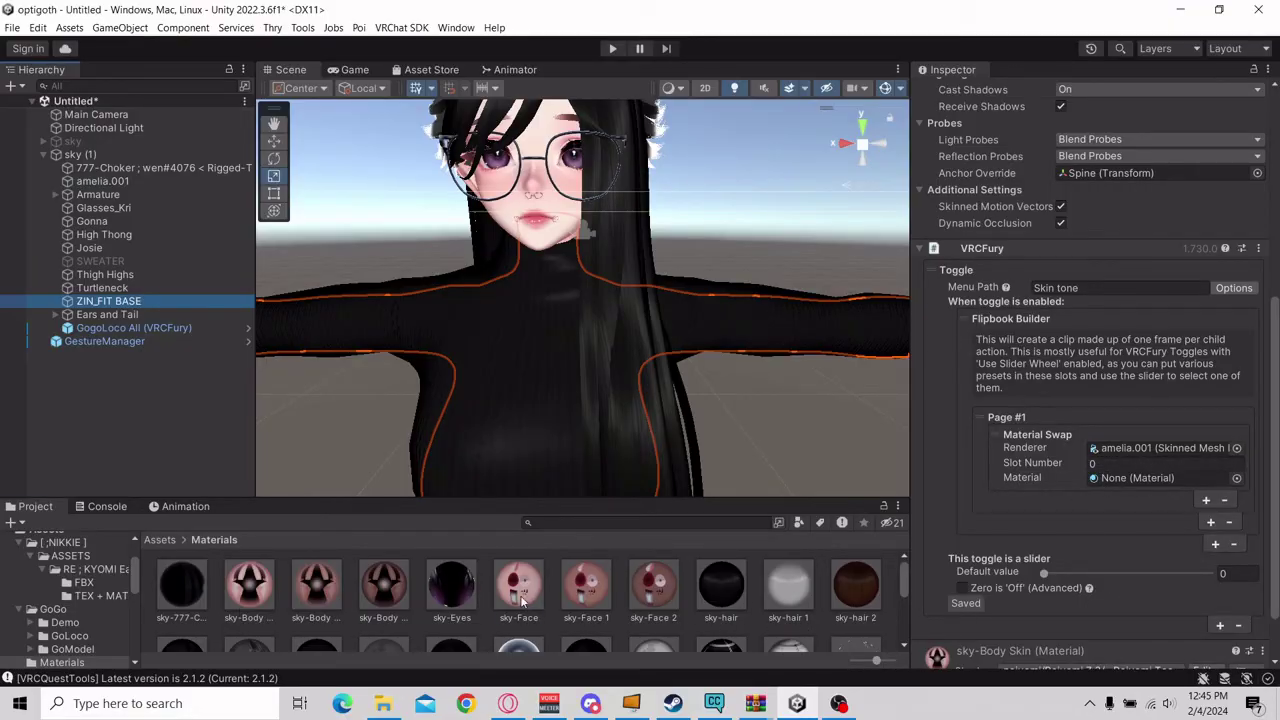
pyautogui.moveTo(520, 600); pyautogui.dragTo(1141, 480)
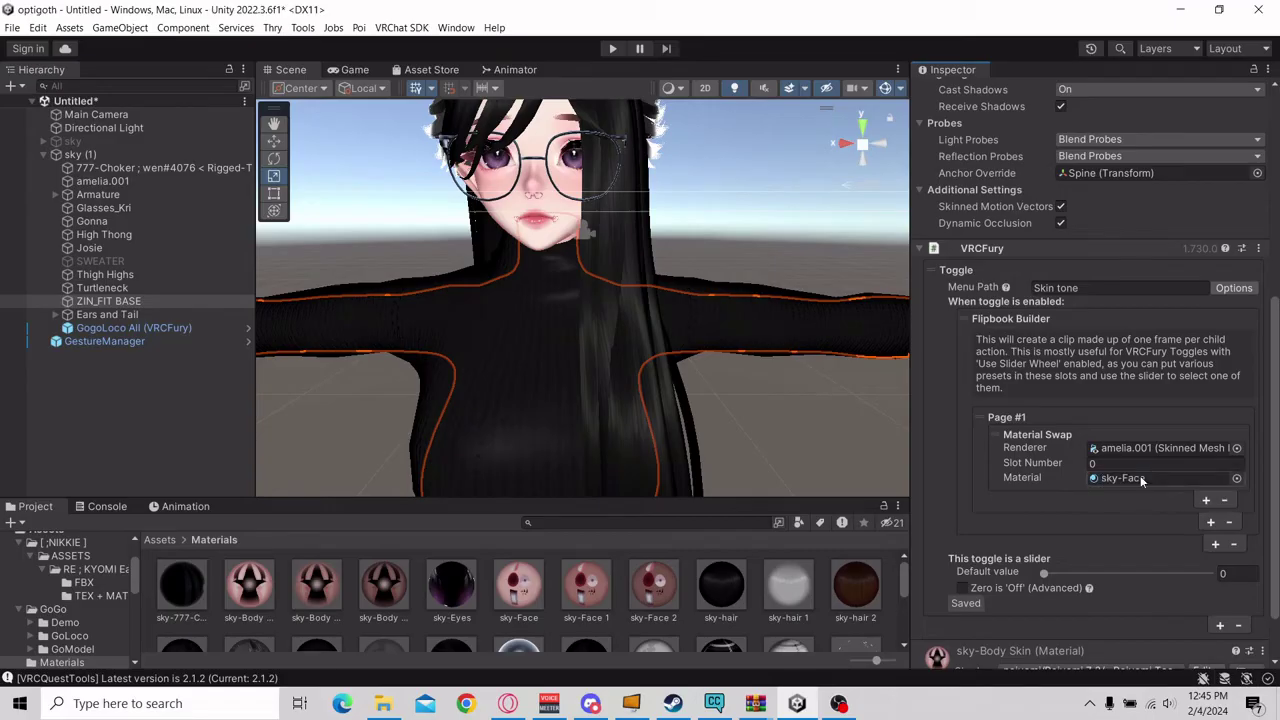
# Add a second Page #1 Material Swap changing ZIN_FIT BASE to sky-Body Skin.
pyautogui.click(1206, 502)
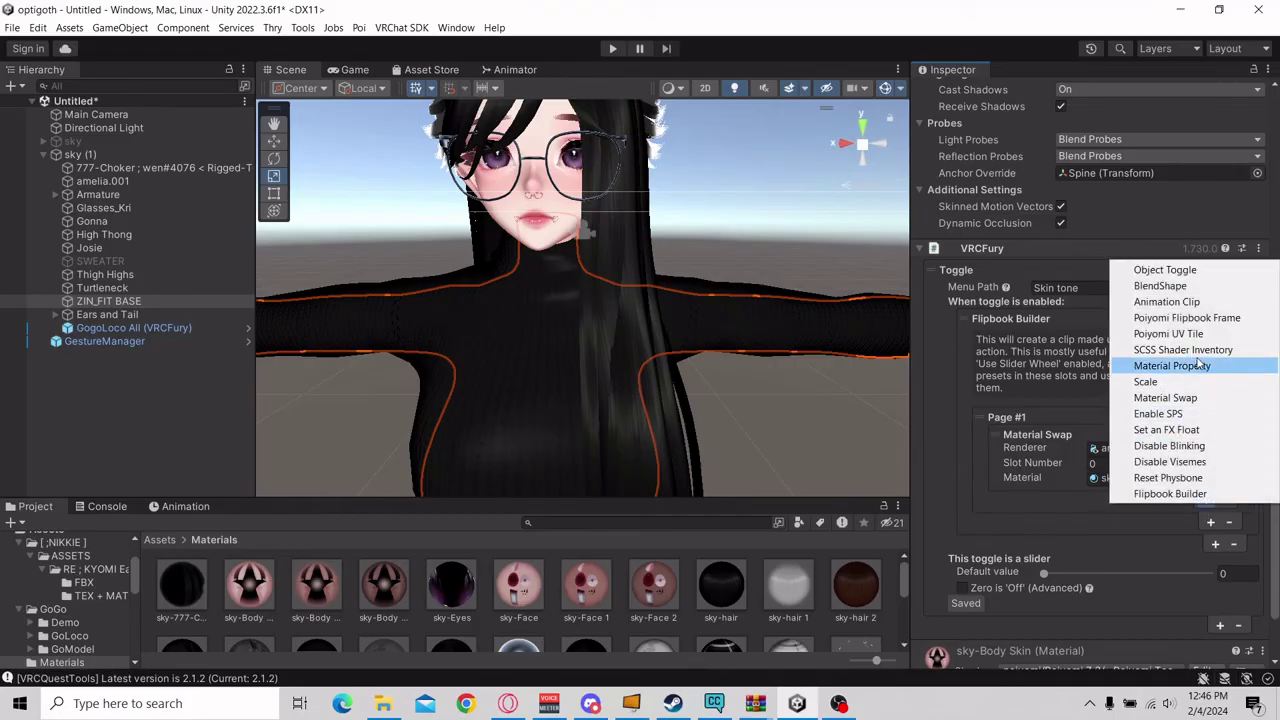
pyautogui.click(1165, 397)
pyautogui.scroll(-1, 1157, 500)
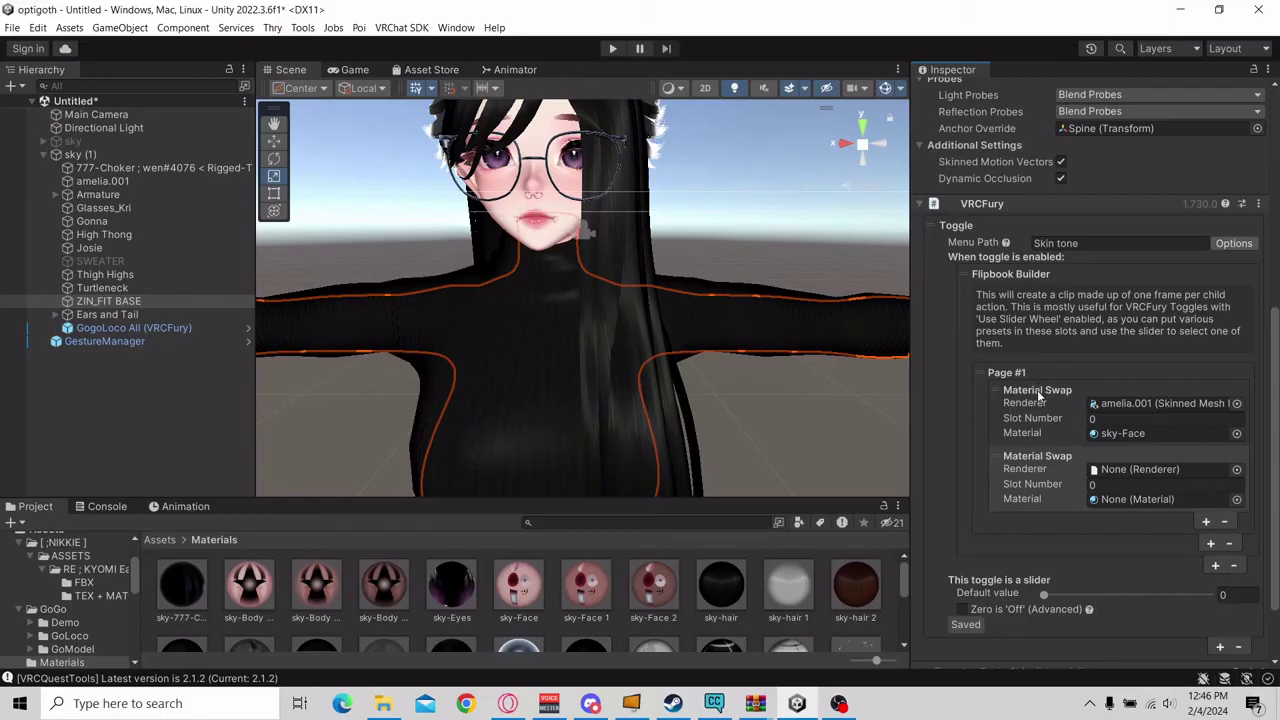
pyautogui.scroll(-1, 1025, 455)
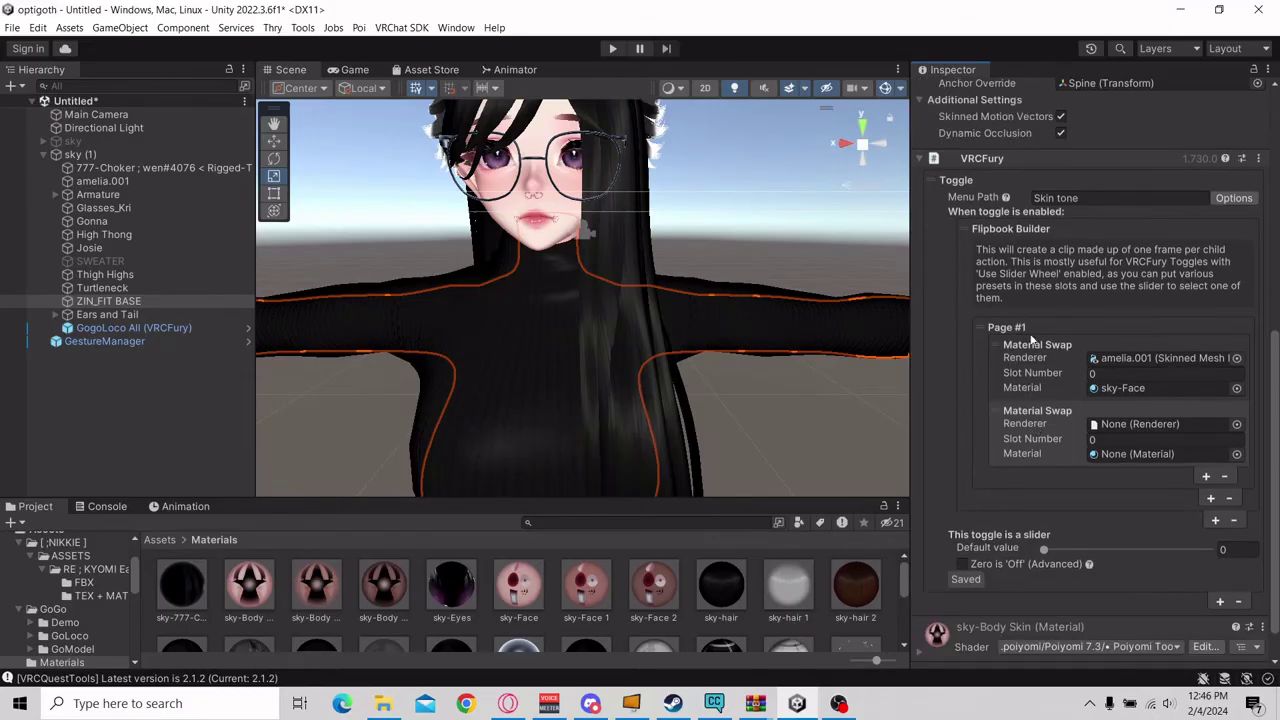
pyautogui.moveTo(110, 301); pyautogui.dragTo(1122, 437)
pyautogui.scroll(-1, 1126, 524)
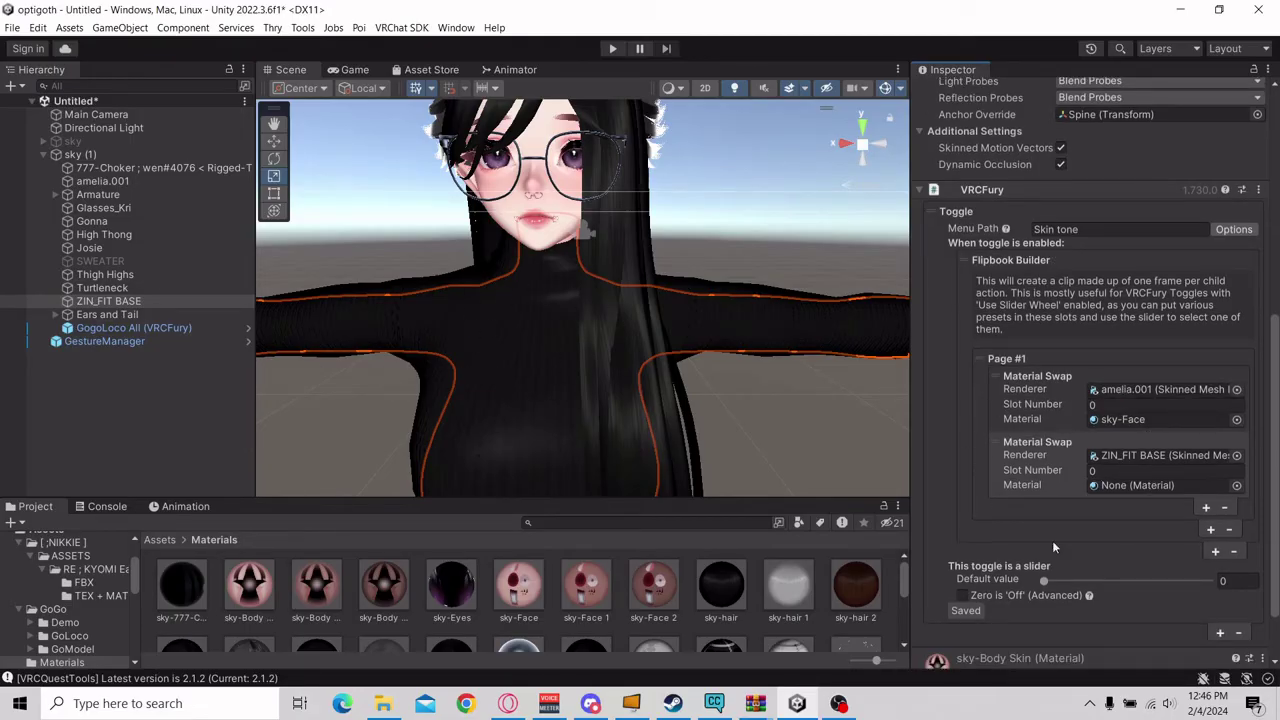
pyautogui.scroll(-1, 1106, 507)
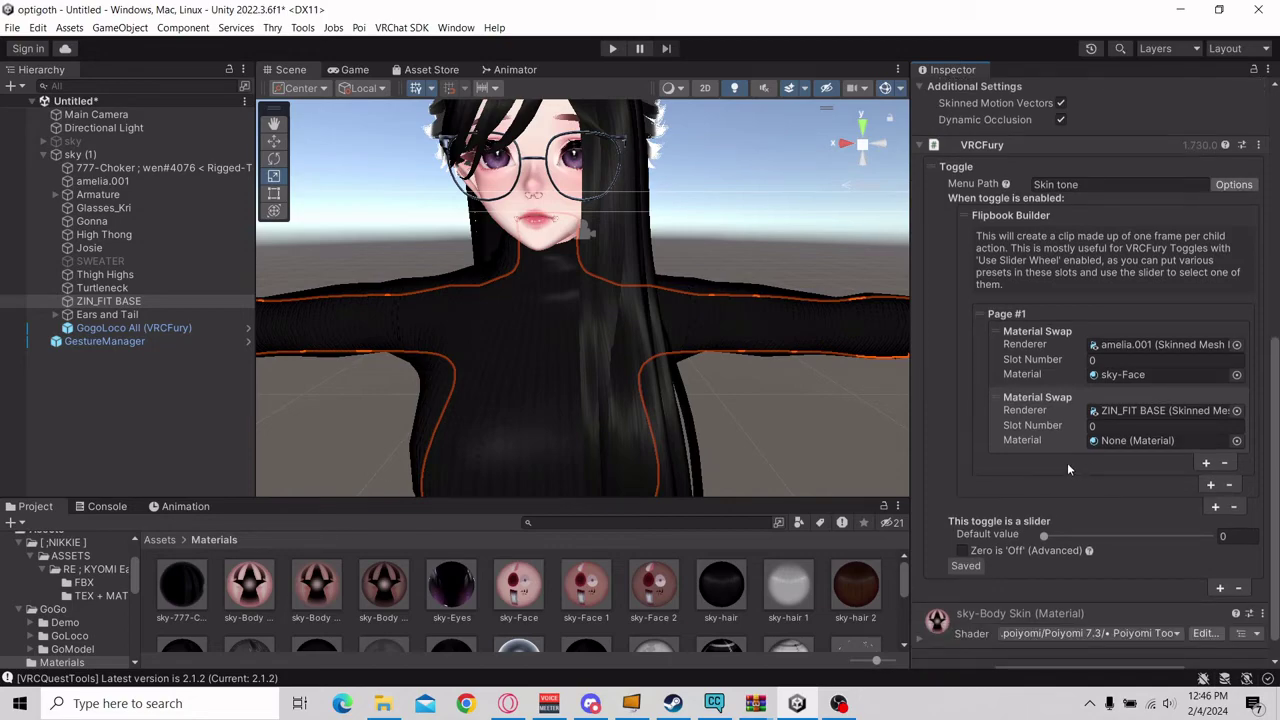
pyautogui.moveTo(303, 582); pyautogui.dragTo(1126, 446)
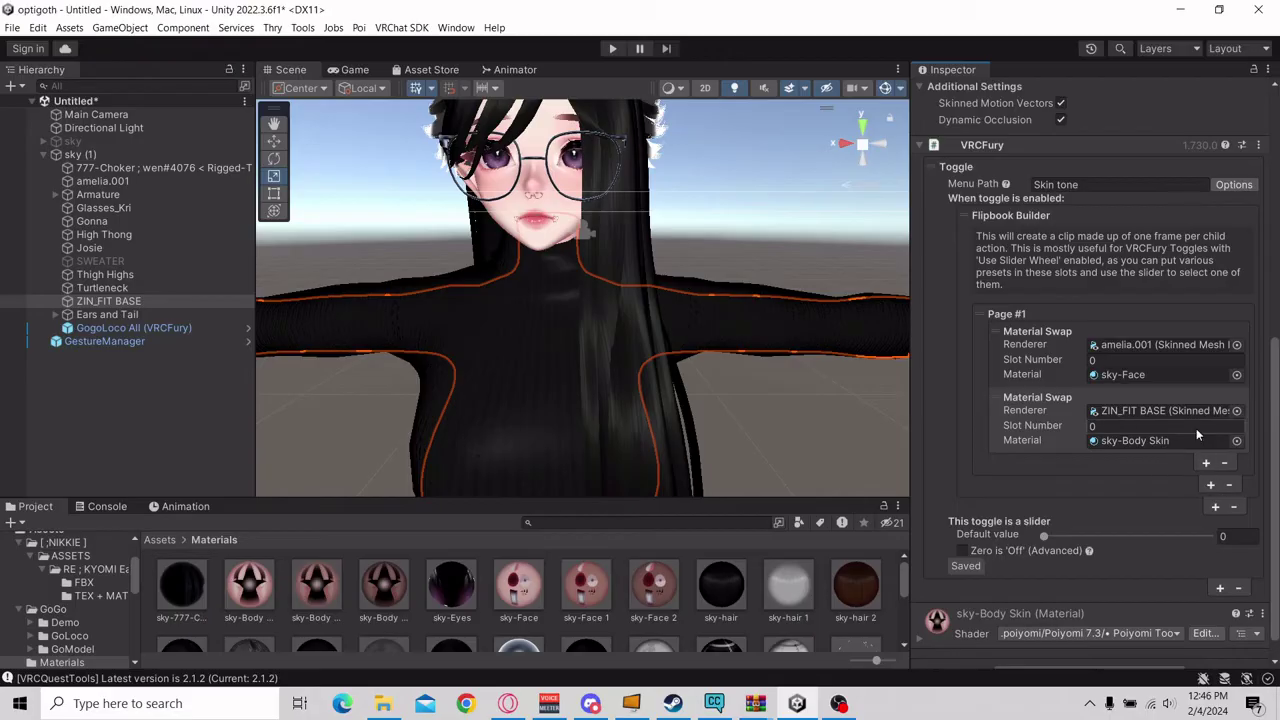
# Add Page #2 swapping amelia.001 to sky-Face 1 and ZIN_FIT BASE to sky-Body Skin 1.
pyautogui.click(1210, 486)
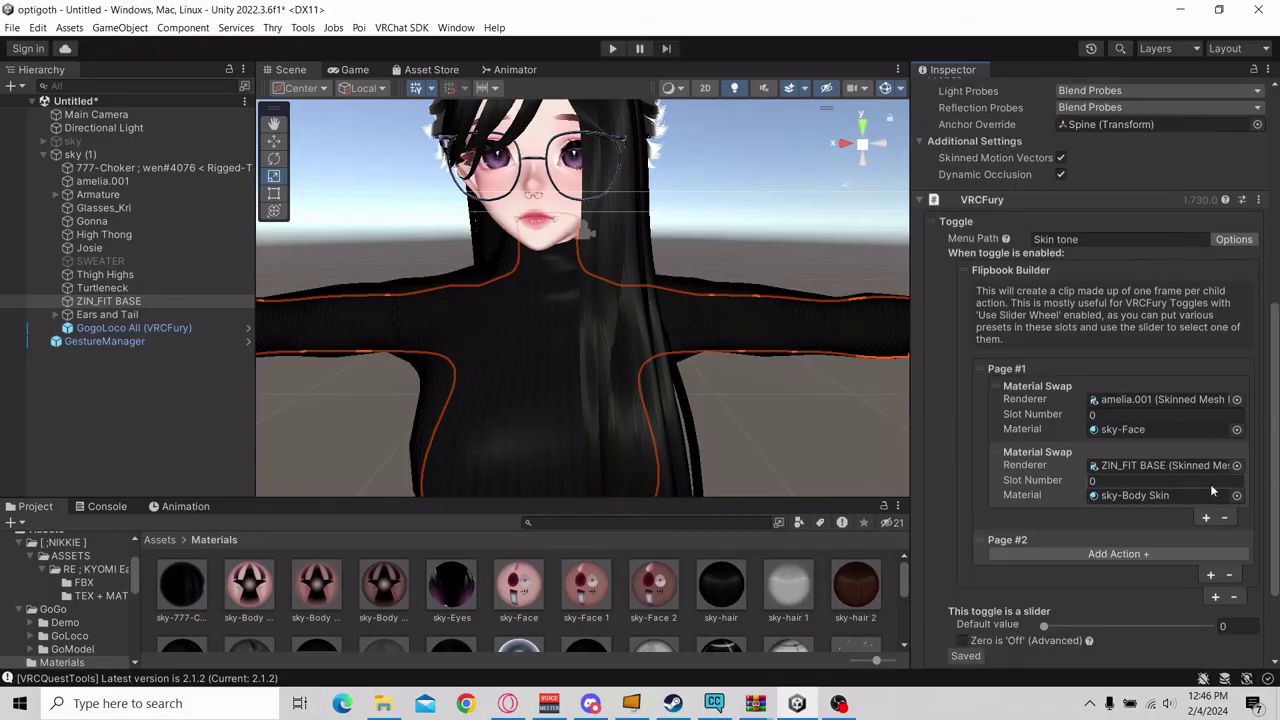
pyautogui.click(1110, 552)
pyautogui.click(1160, 445)
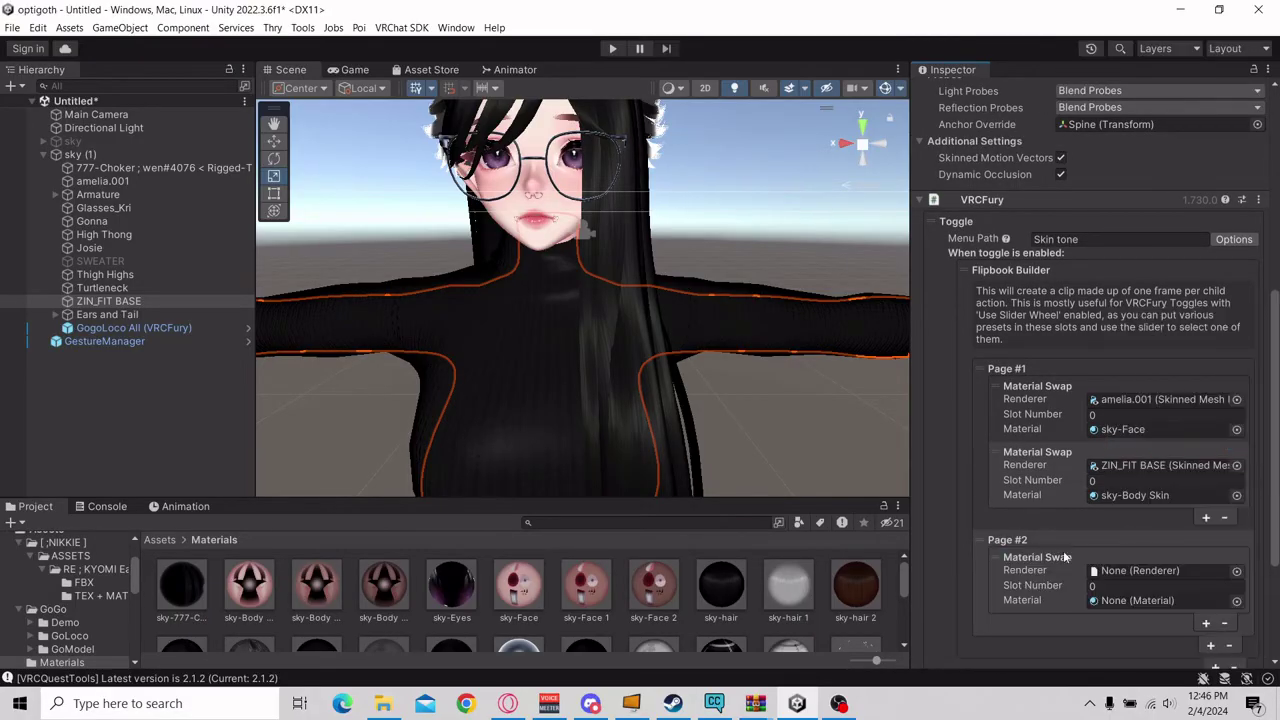
pyautogui.scroll(-3, 1036, 541)
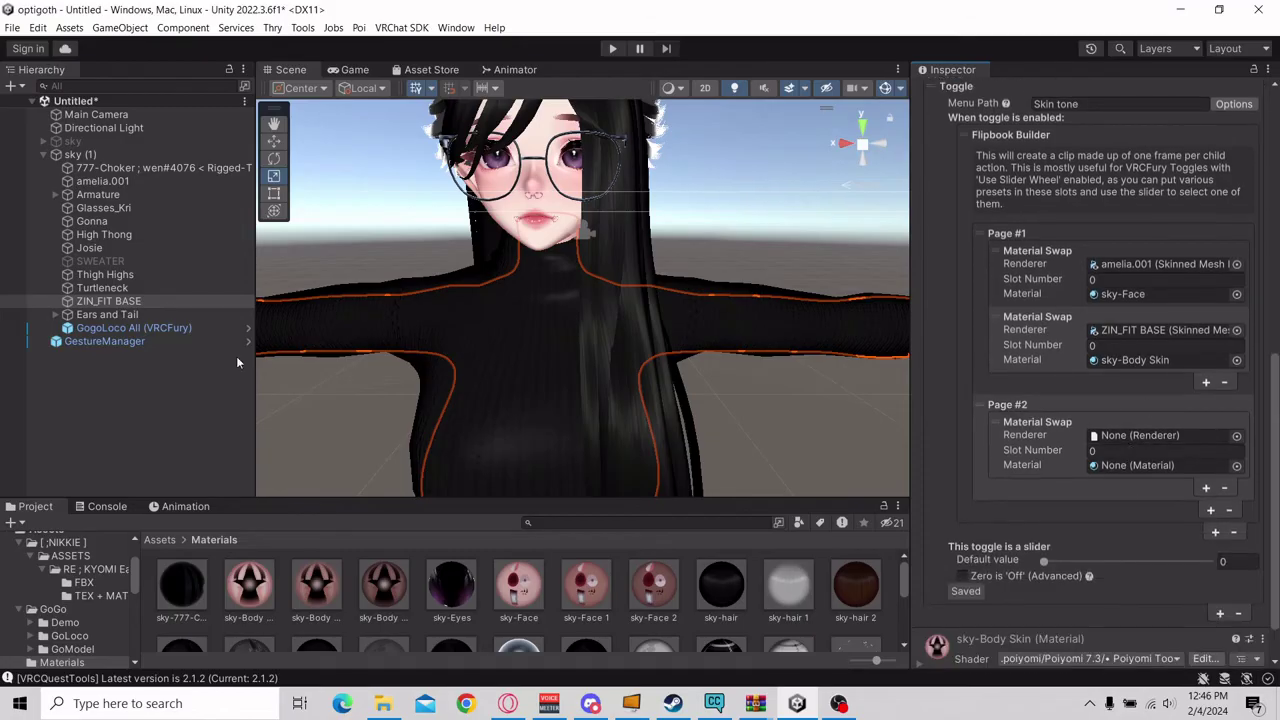
pyautogui.moveTo(104, 182); pyautogui.dragTo(1125, 450)
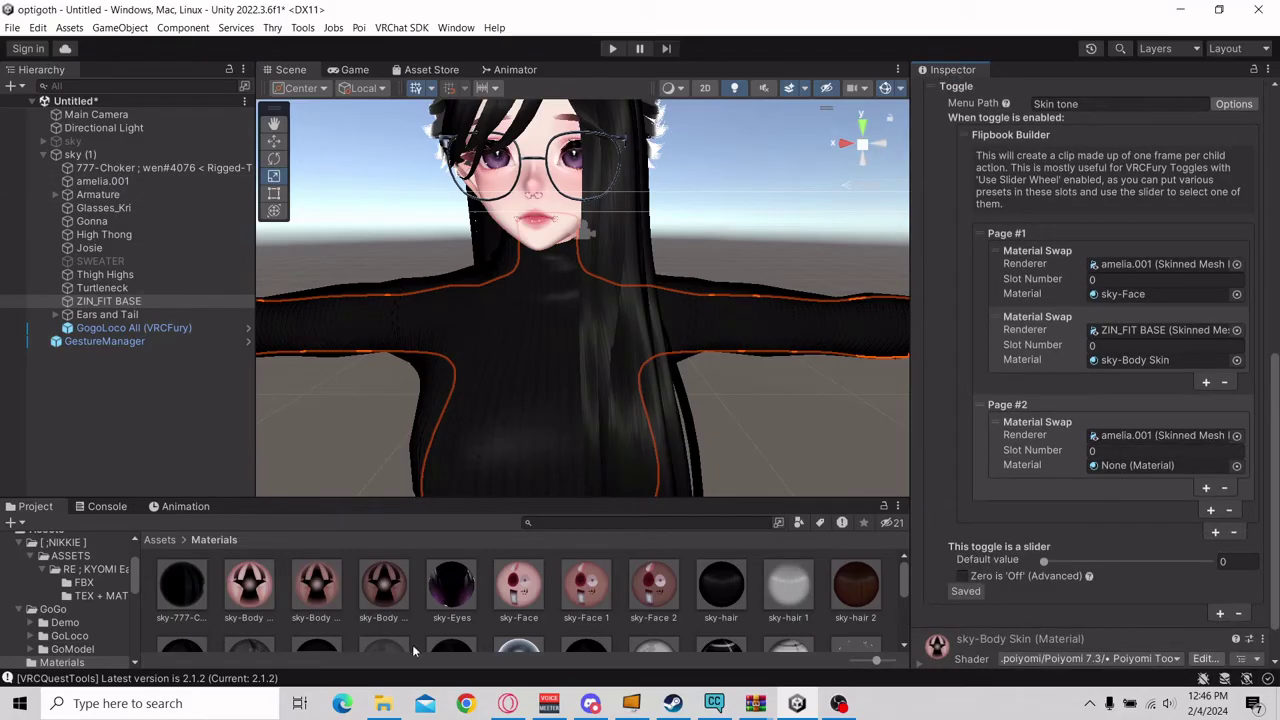
pyautogui.moveTo(577, 602); pyautogui.dragTo(1130, 466)
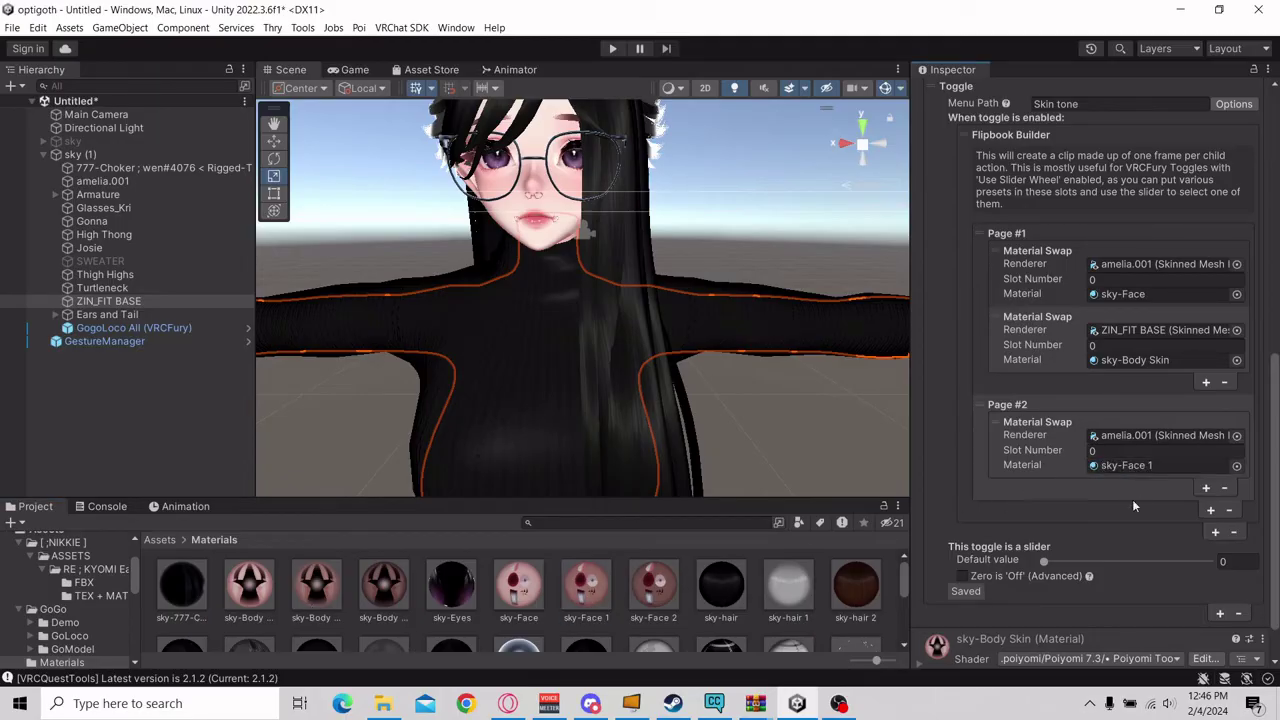
pyautogui.click(1206, 489)
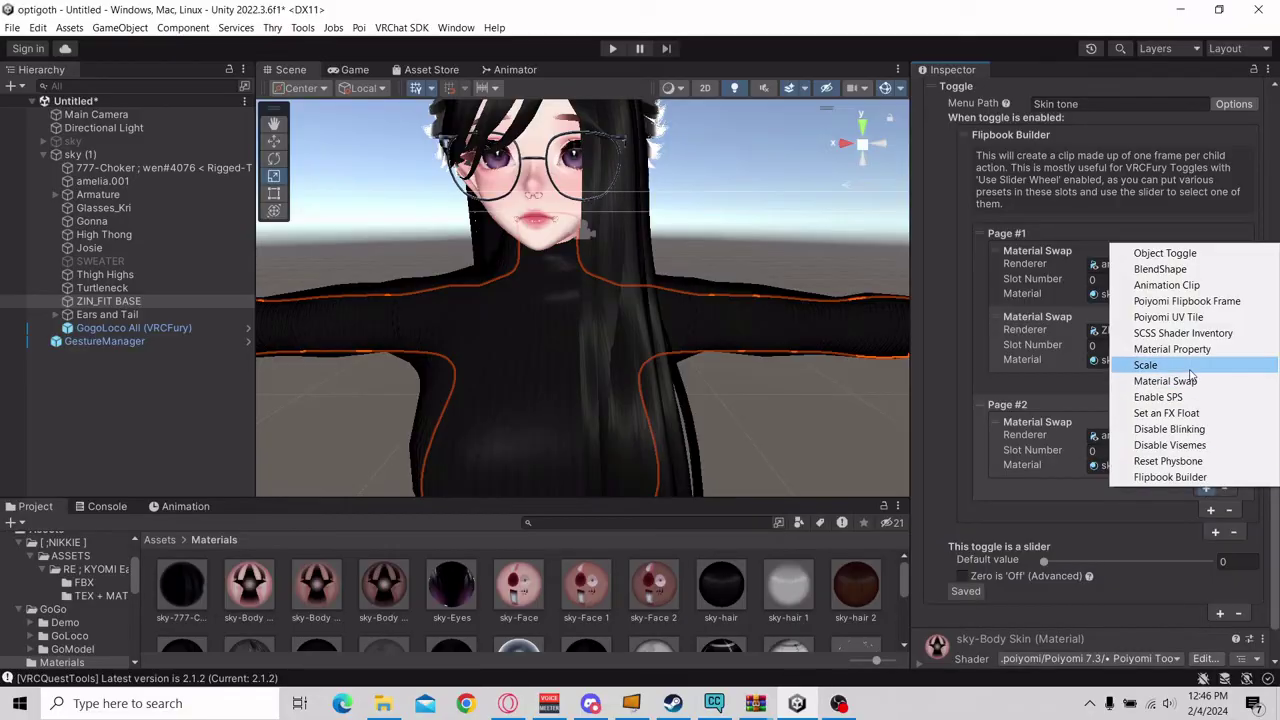
pyautogui.click(1160, 381)
pyautogui.moveTo(110, 301); pyautogui.dragTo(1131, 505)
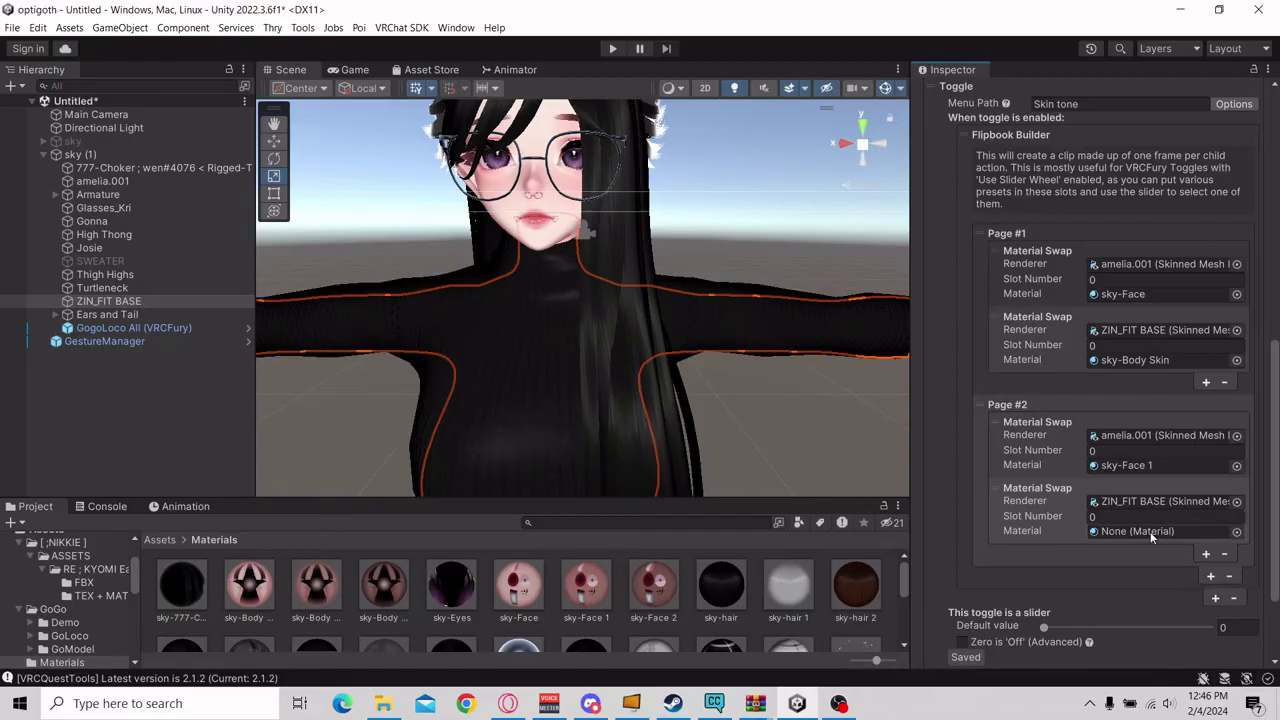
pyautogui.moveTo(326, 596); pyautogui.dragTo(1129, 537)
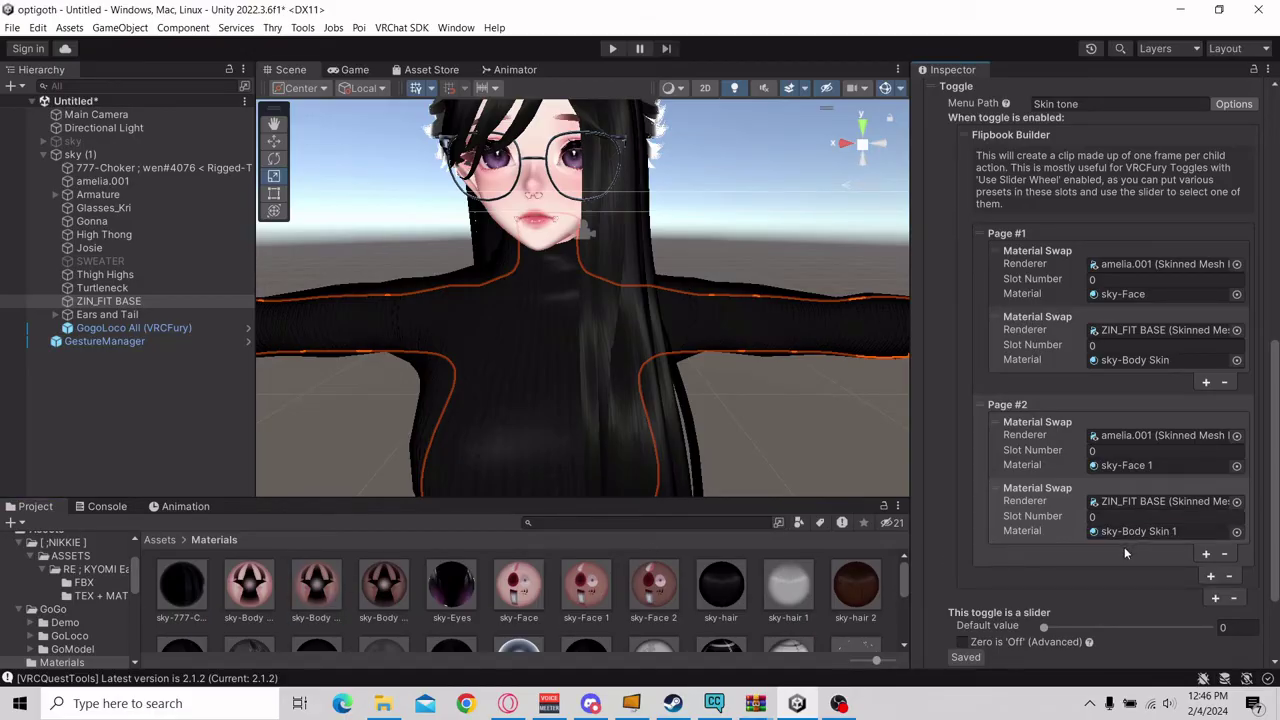
# Add Page #3 swapping amelia.001 to sky-Face 2 and ZIN_FIT BASE to sky-Body Skin 2.
pyautogui.click(1210, 578)
pyautogui.scroll(-2, 1130, 540)
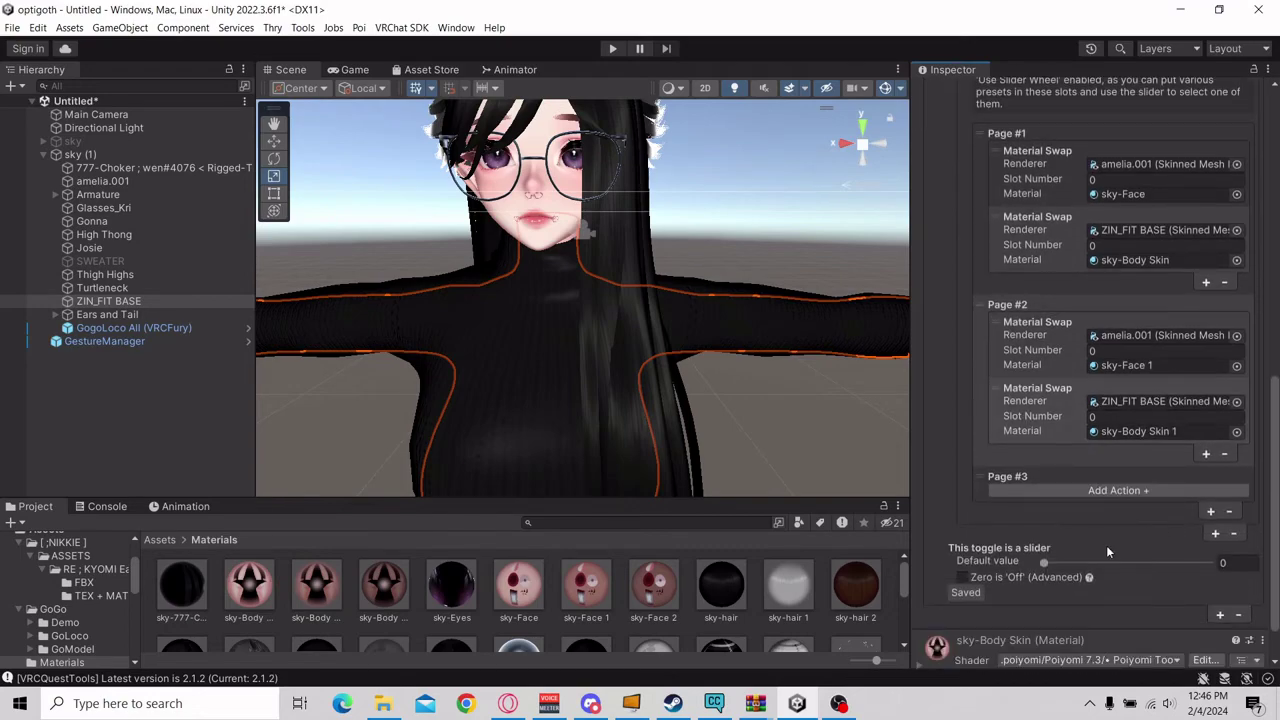
pyautogui.click(1111, 493)
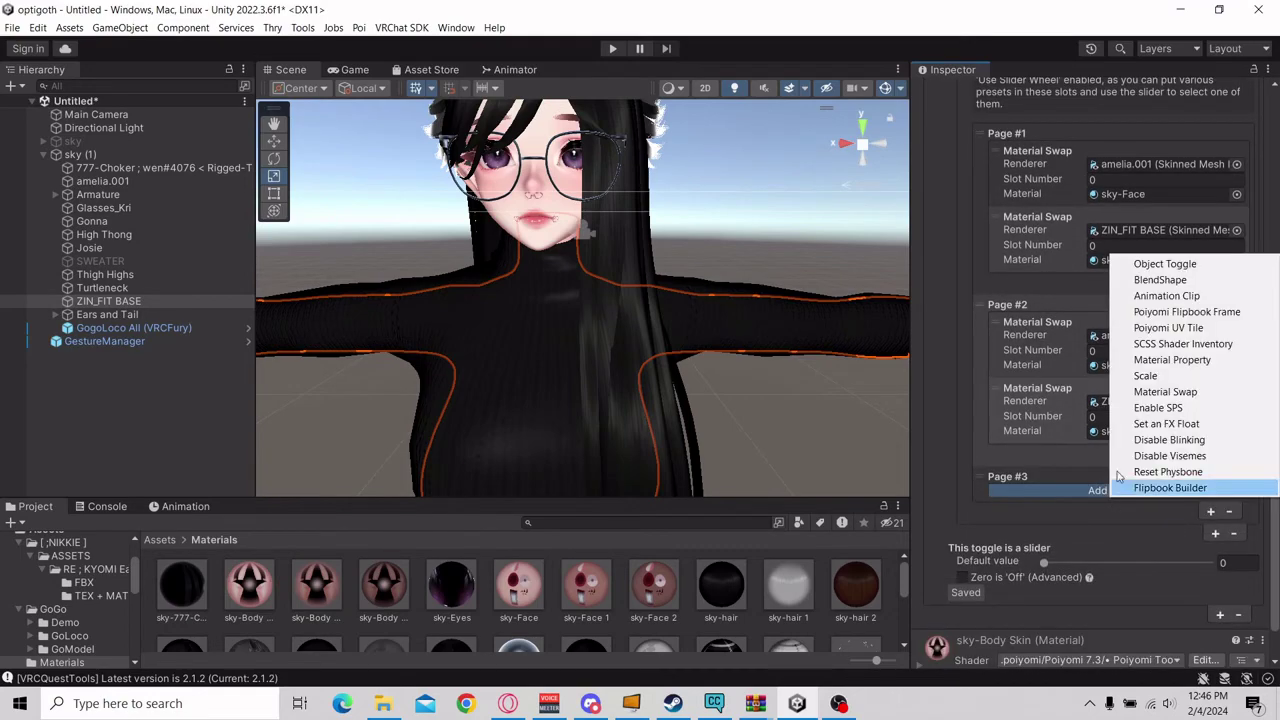
pyautogui.click(1183, 396)
pyautogui.scroll(-1, 1091, 522)
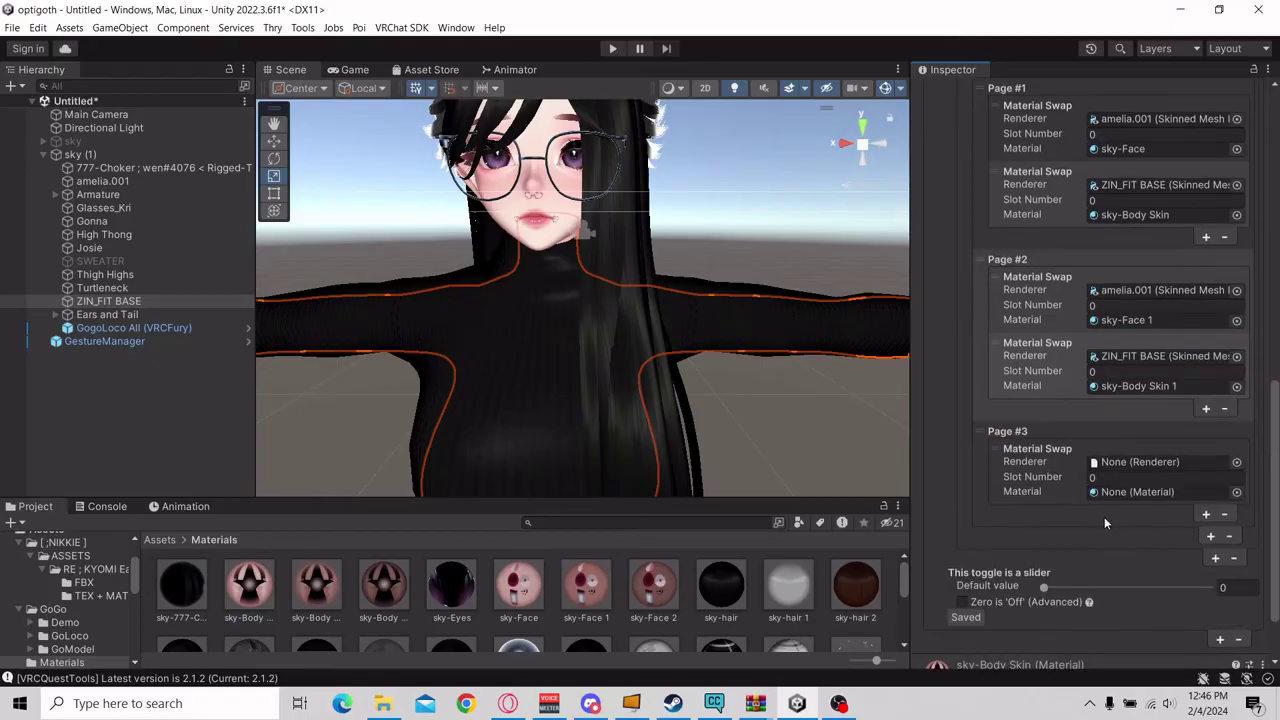
pyautogui.moveTo(102, 181); pyautogui.dragTo(1135, 462)
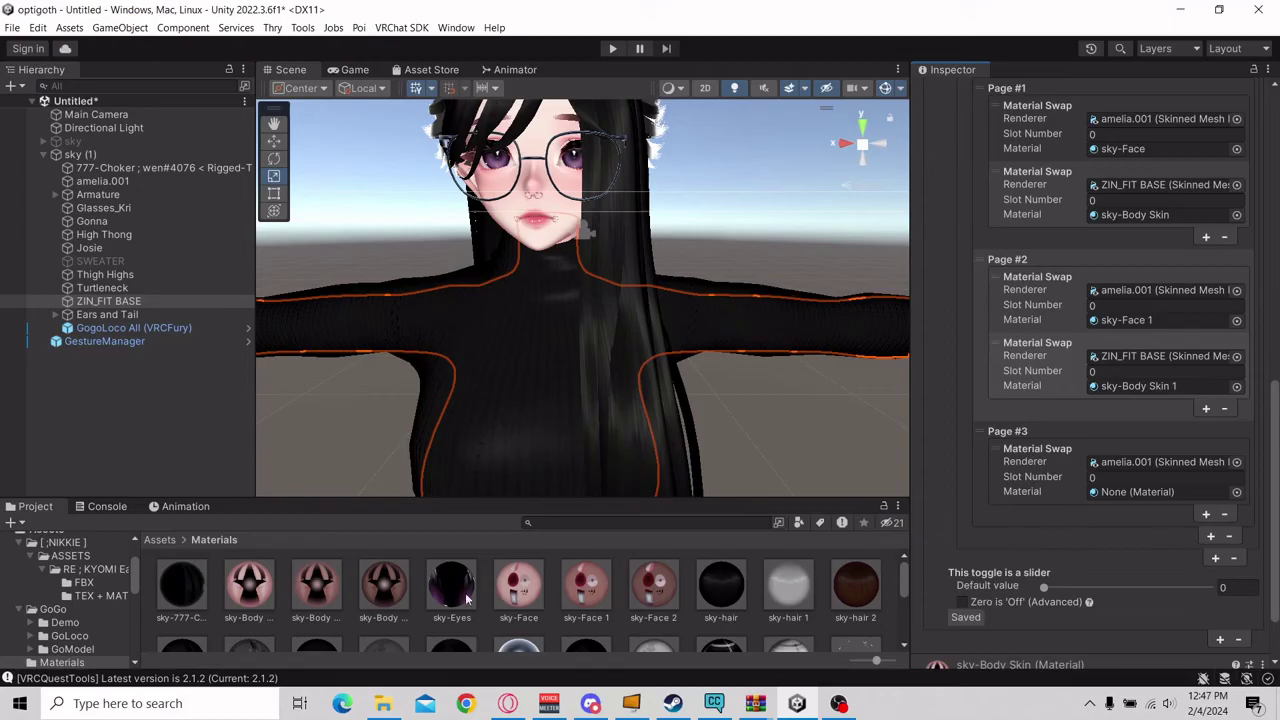
pyautogui.moveTo(645, 595); pyautogui.dragTo(1157, 505)
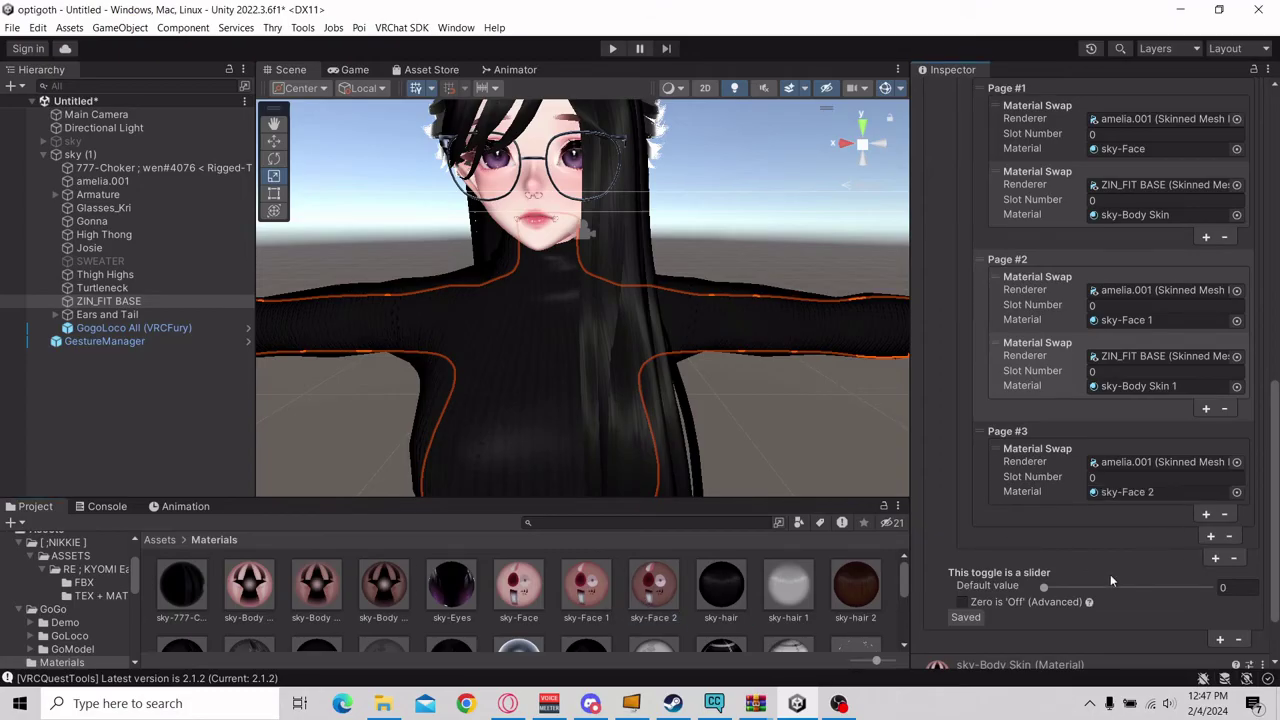
pyautogui.click(1206, 514)
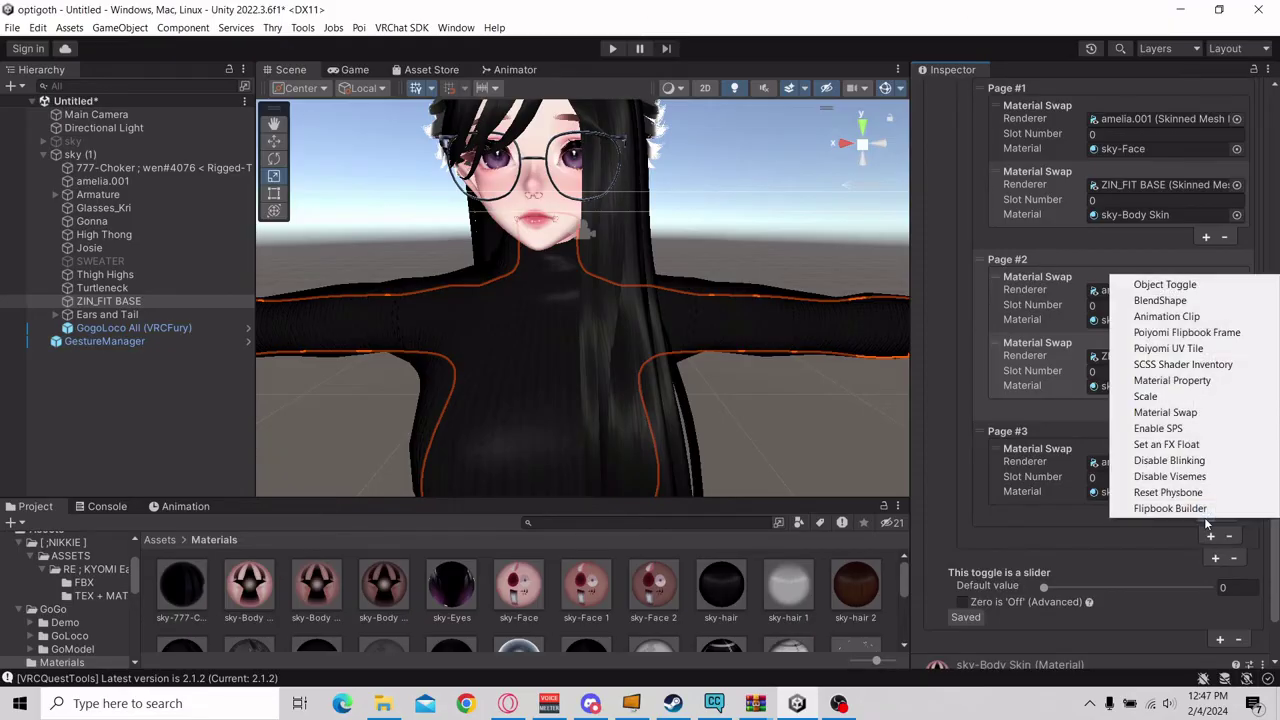
pyautogui.click(1165, 412)
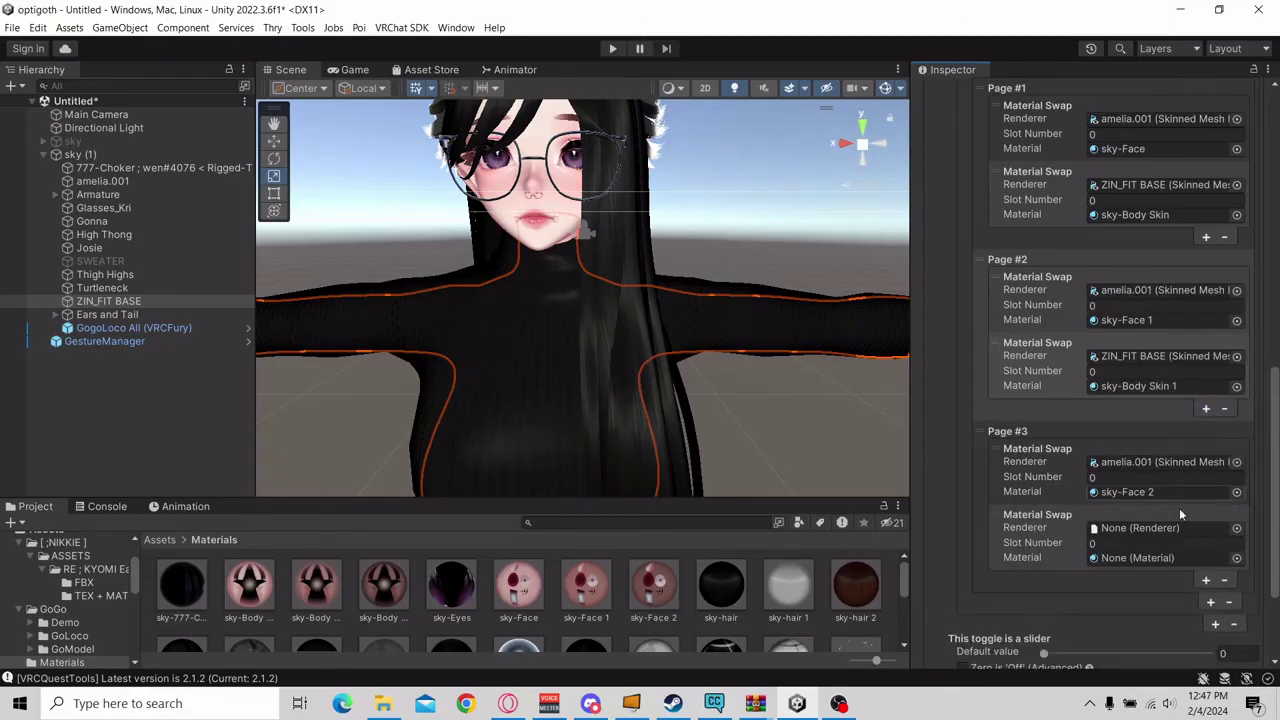
pyautogui.moveTo(966, 527); pyautogui.dragTo(1135, 530)
pyautogui.moveTo(384, 591); pyautogui.dragTo(1140, 557)
pyautogui.scroll(3, 1118, 362)
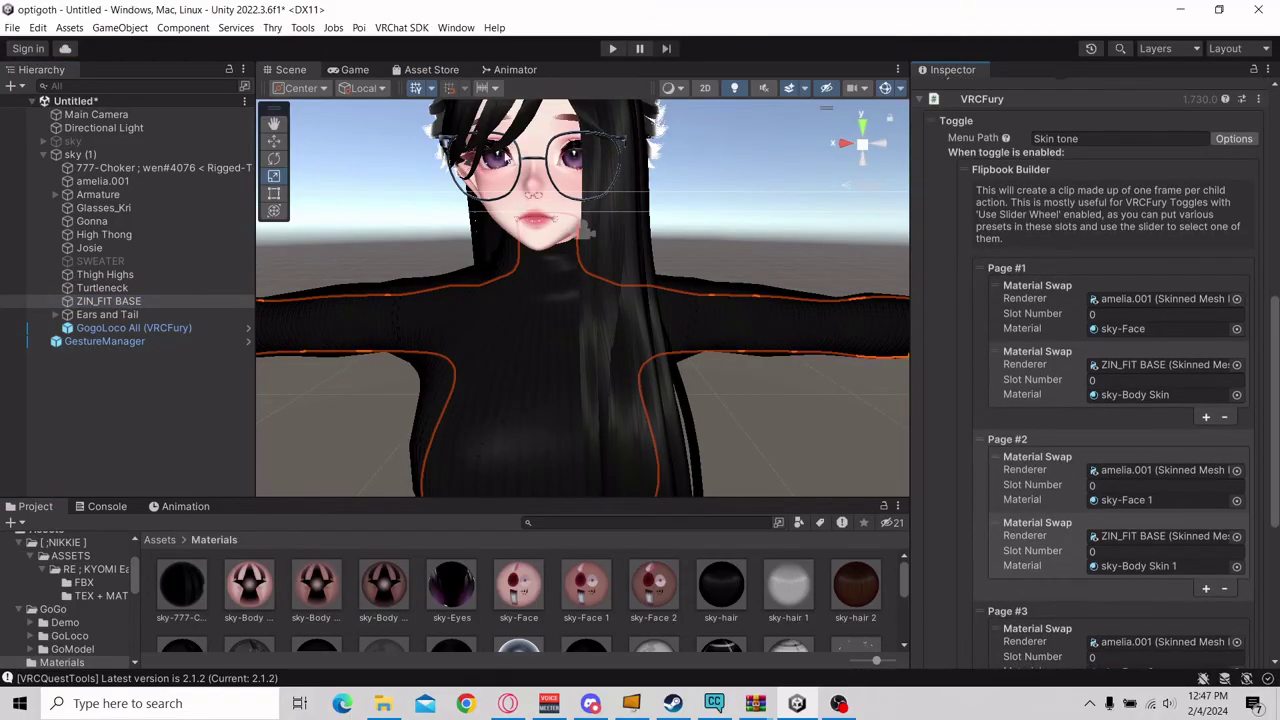
pyautogui.scroll(-5, 711, 314)
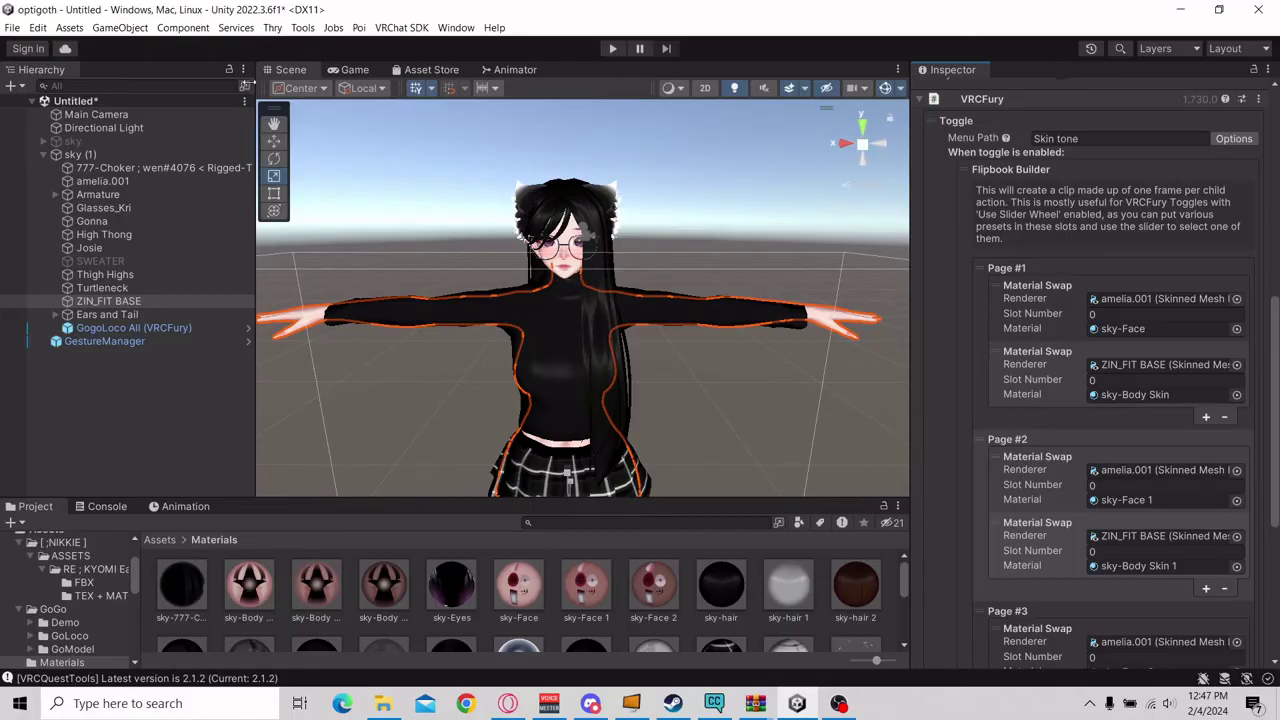
# Enter Gesture Manager play mode and dismiss the Quest settings popup.
pyautogui.click(105, 342)
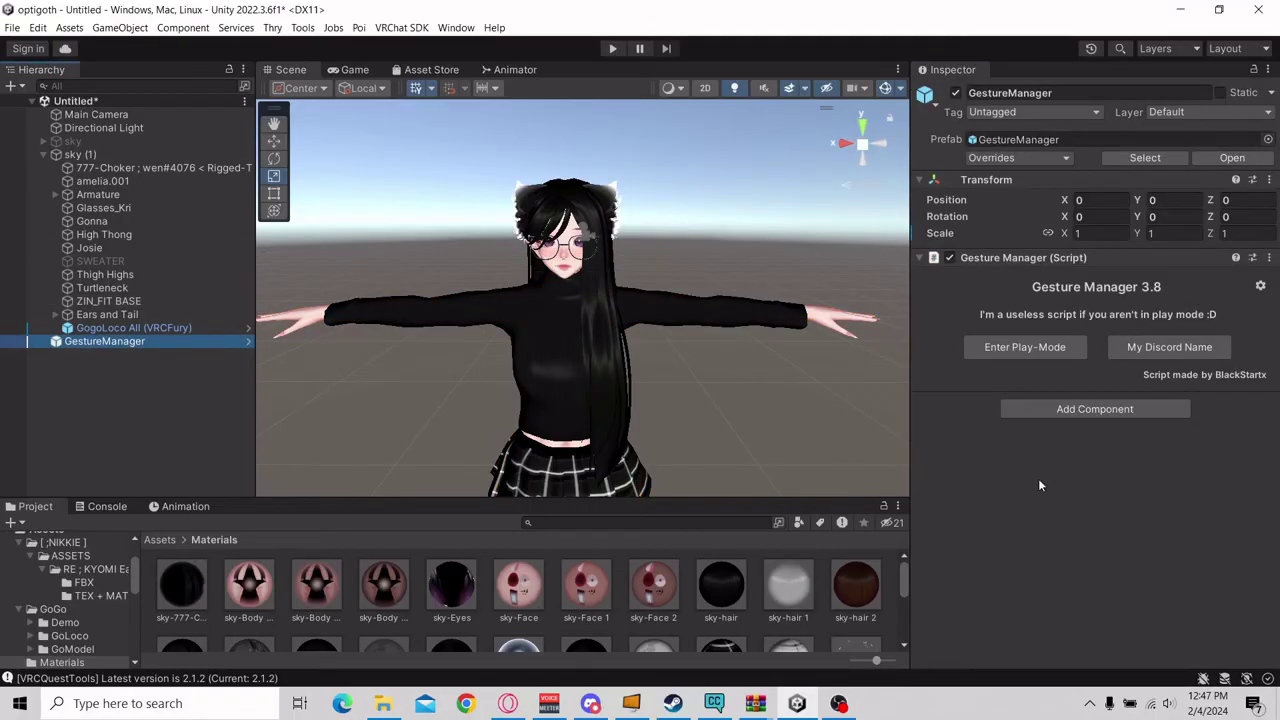
pyautogui.click(1032, 348)
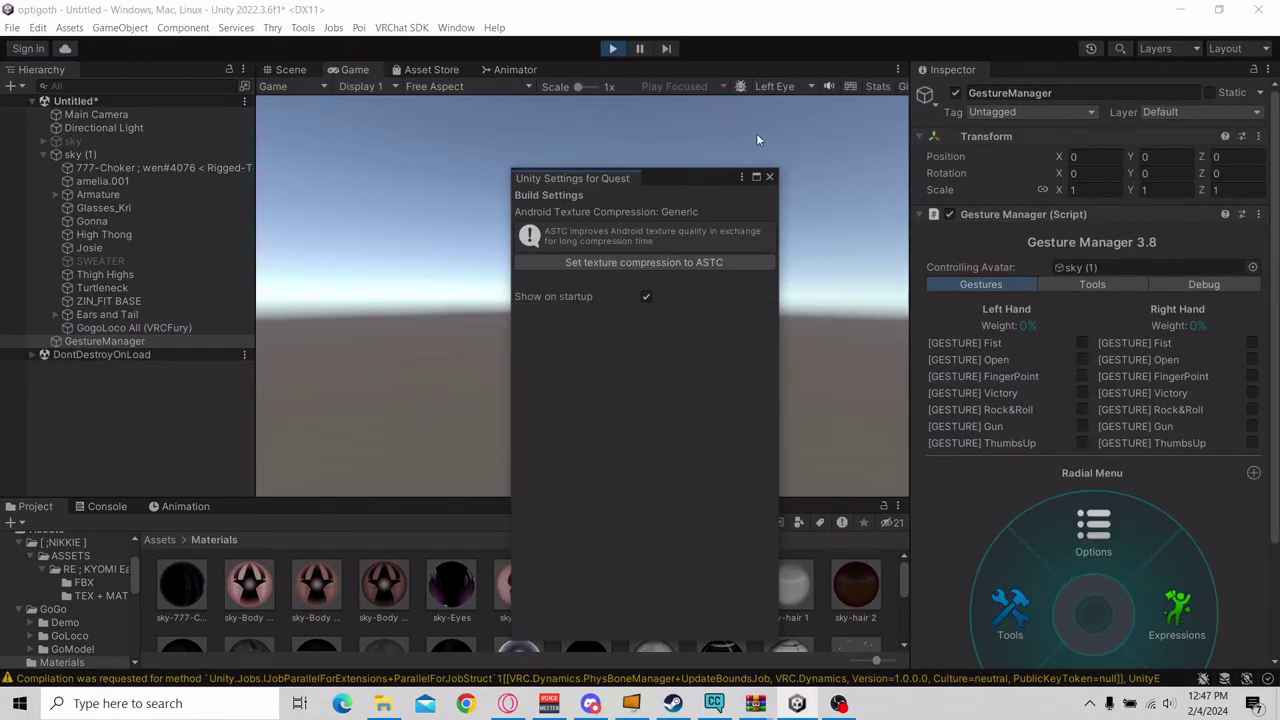
pyautogui.click(770, 177)
pyautogui.click(291, 69)
pyautogui.scroll(1, 685, 338)
pyautogui.scroll(-5, 785, 381)
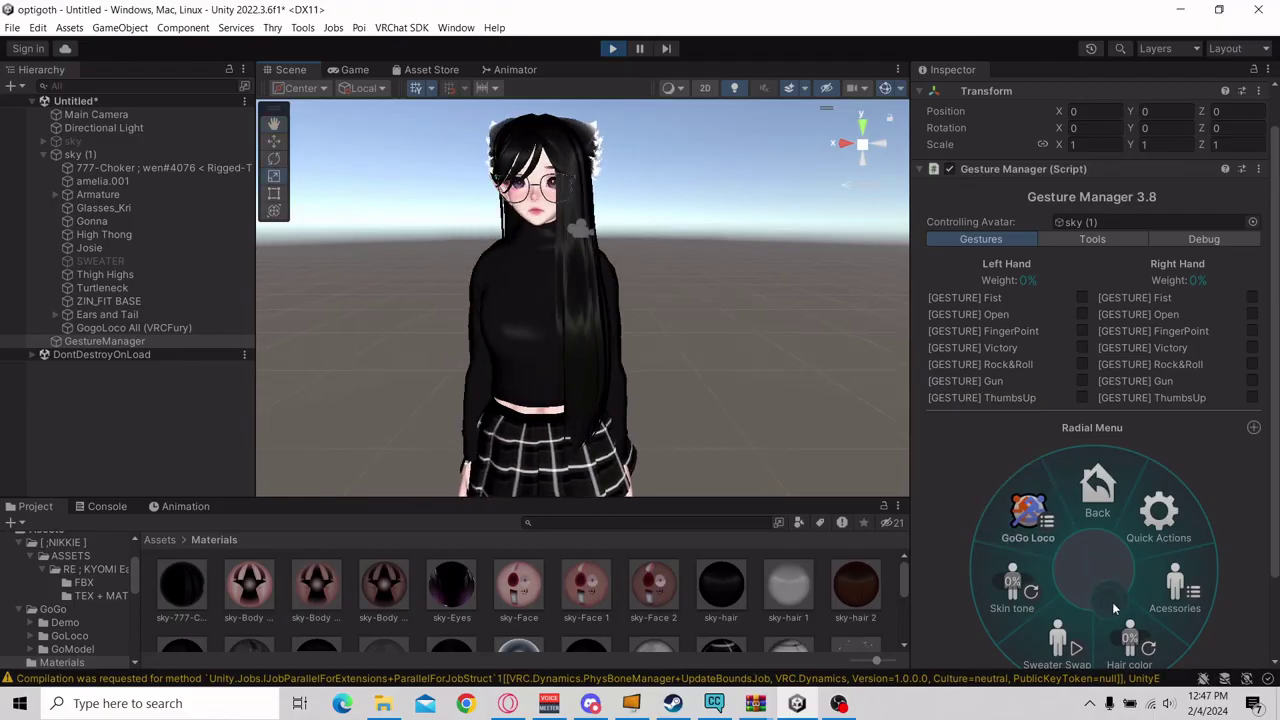
# Test the Hair color slider, then set Skin tone to about 73% in the radial menu.
pyautogui.moveTo(1133, 572)
pyautogui.mouseDown()
pyautogui.moveTo(1172, 622)
pyautogui.moveTo(1140, 668)
pyautogui.moveTo(1092, 648)
pyautogui.moveTo(1057, 660)
pyautogui.moveTo(1120, 668)
pyautogui.moveTo(1090, 640)
pyautogui.moveTo(1120, 590)
pyautogui.moveTo(1197, 641)
pyautogui.moveTo(1125, 595)
pyautogui.mouseUp()
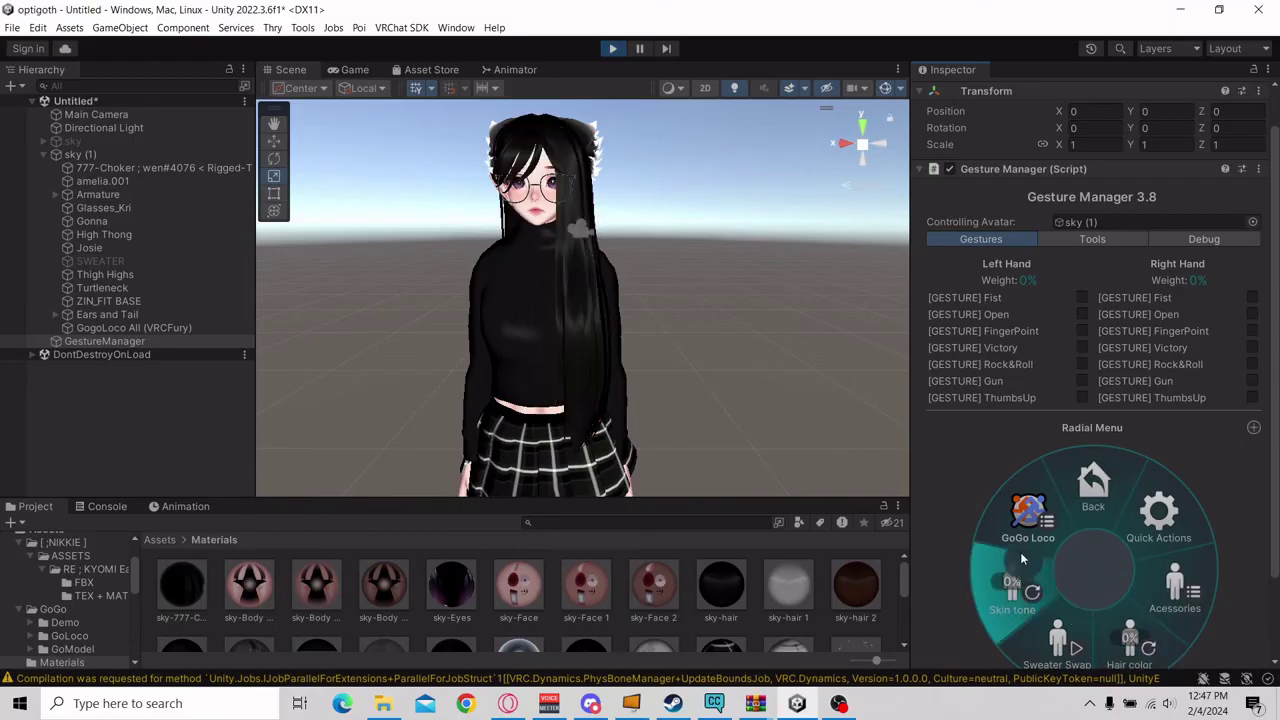
pyautogui.click(1030, 584)
pyautogui.moveTo(1030, 584); pyautogui.dragTo(999, 519)
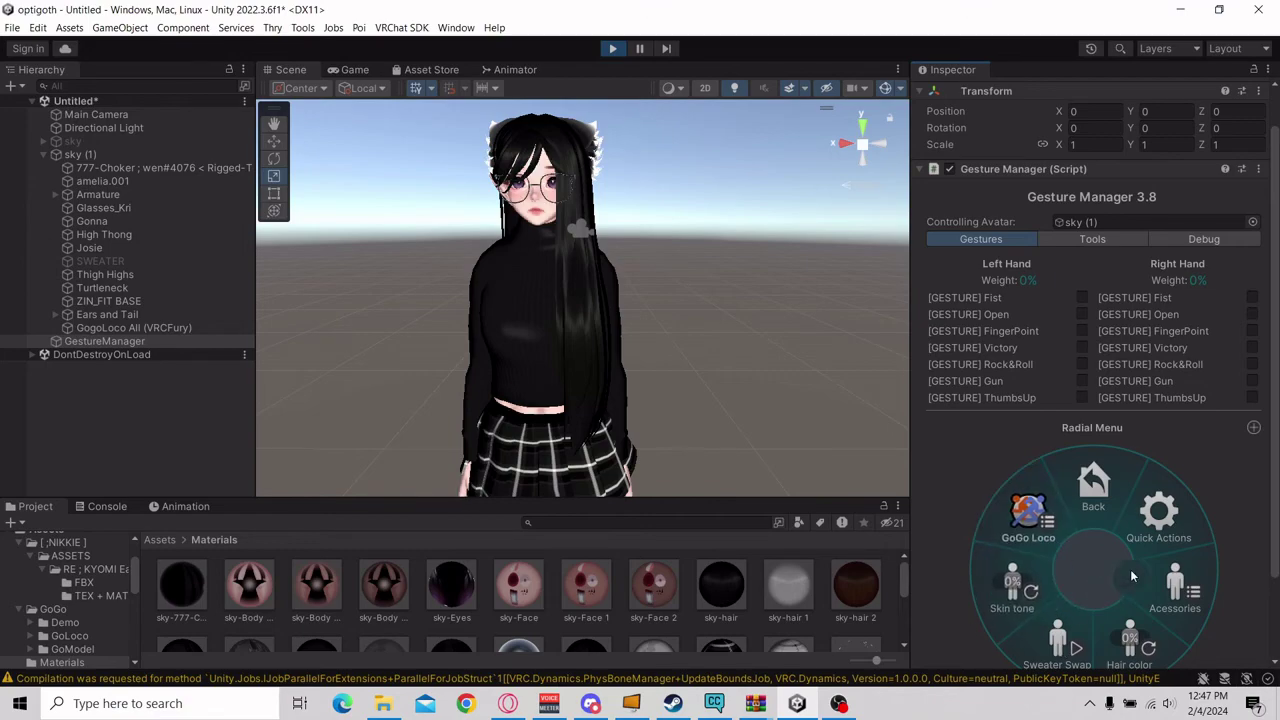
pyautogui.click(1093, 485)
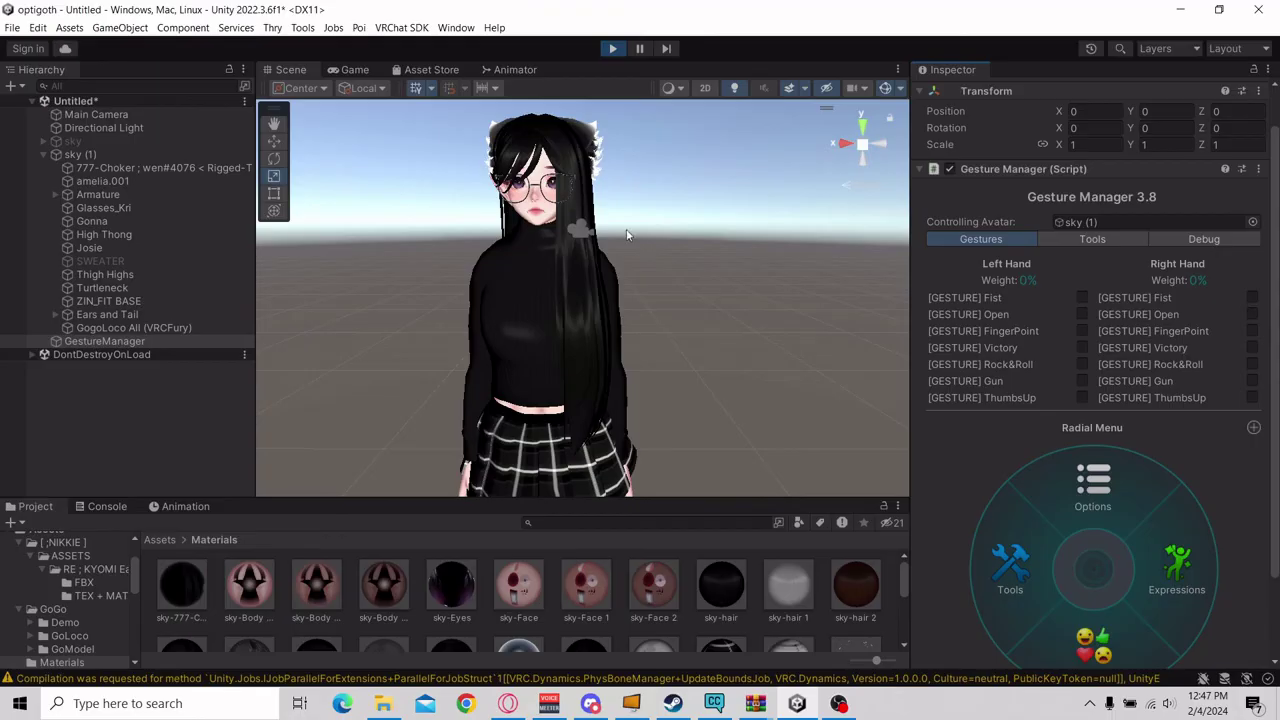
# Exit play mode and reframe the avatar in the Scene view.
pyautogui.click(612, 48)
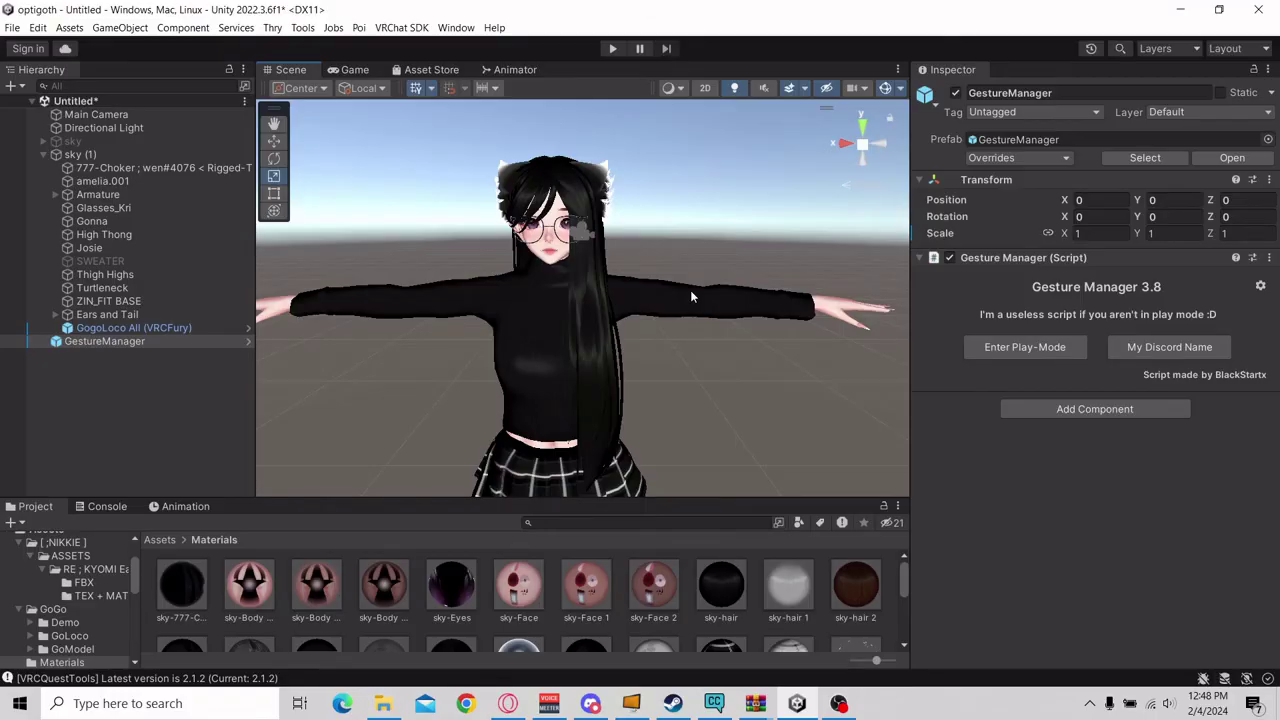
pyautogui.scroll(1, 690, 290)
pyautogui.keyDown('alt'); pyautogui.moveTo(636, 210); pyautogui.dragTo(621, 278); pyautogui.keyUp('alt')
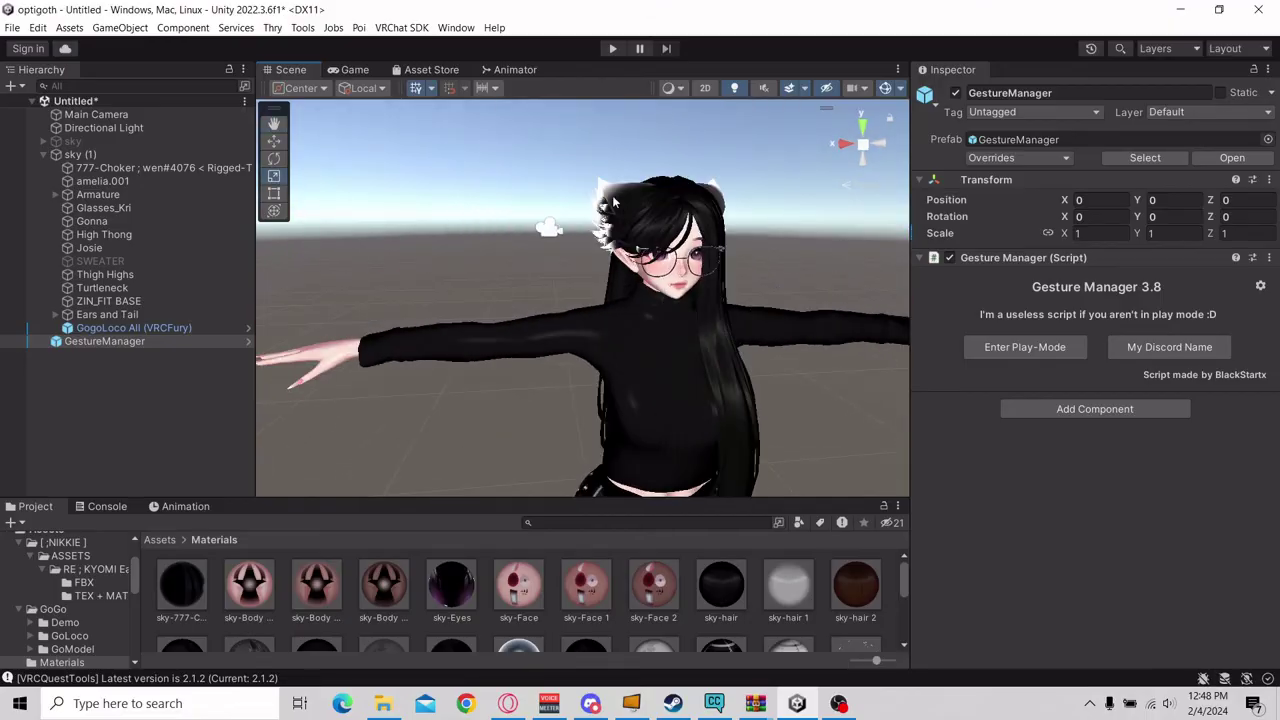
# Select the Ears and Tail material in RE ; KYOMI Ears and Tail/TEX + MAT and scroll to Emission 1.
pyautogui.click(612, 203)
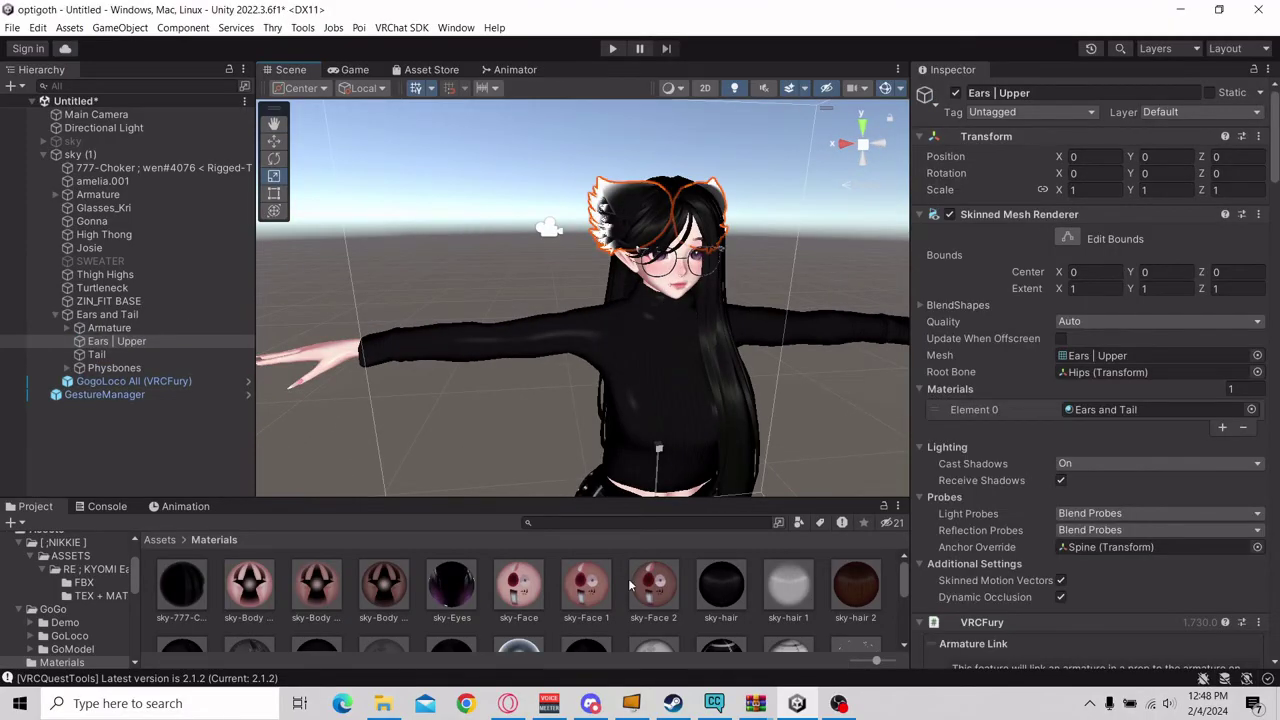
pyautogui.scroll(-3, 1027, 585)
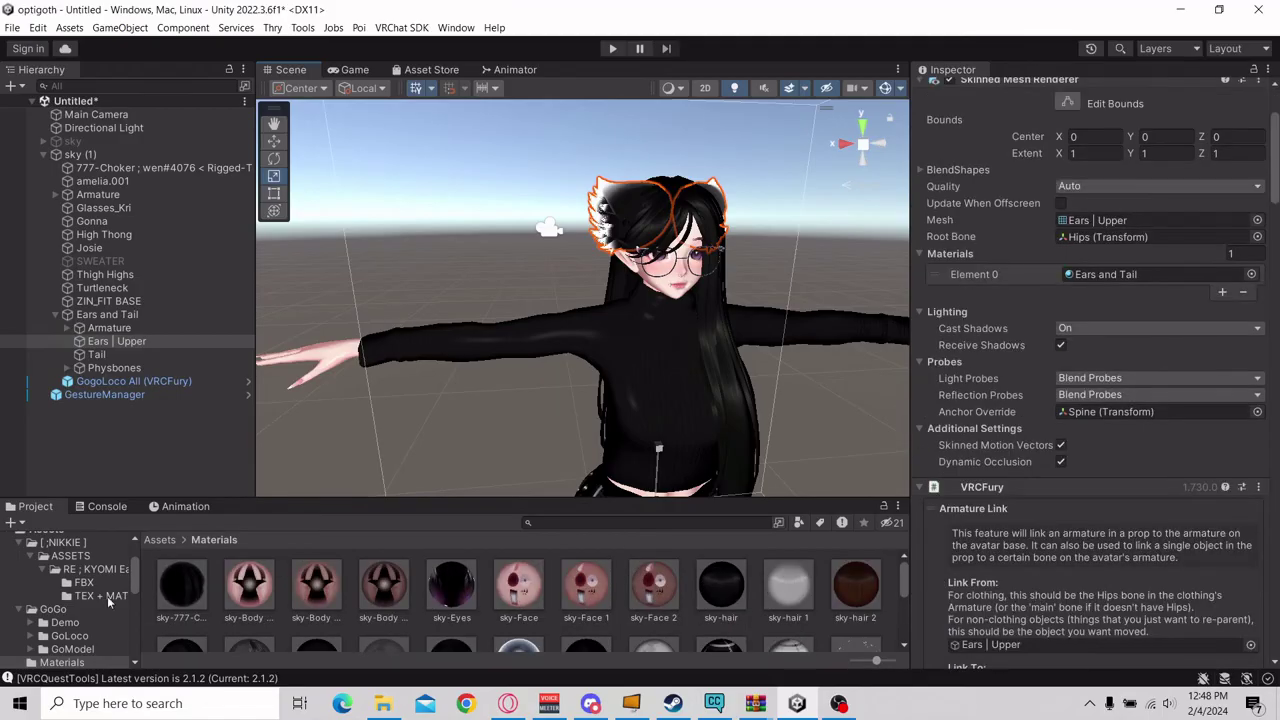
pyautogui.click(84, 570)
pyautogui.doubleClick(241, 588)
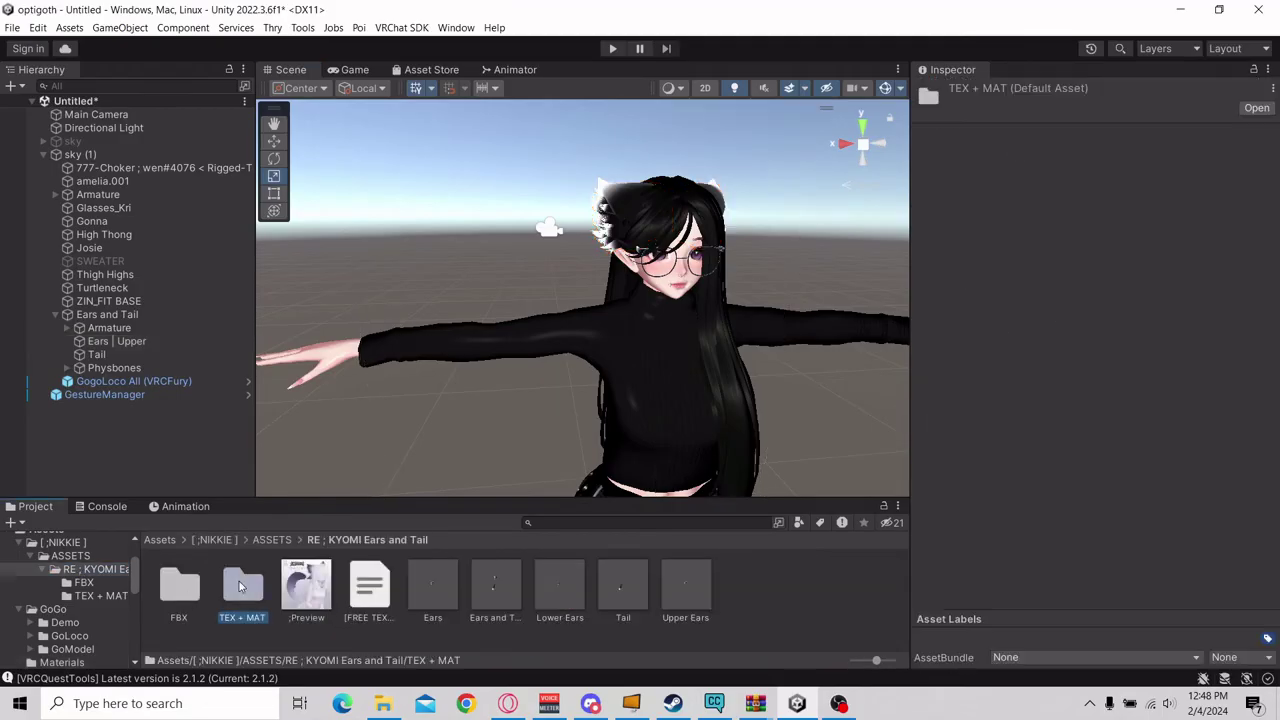
pyautogui.click(305, 588)
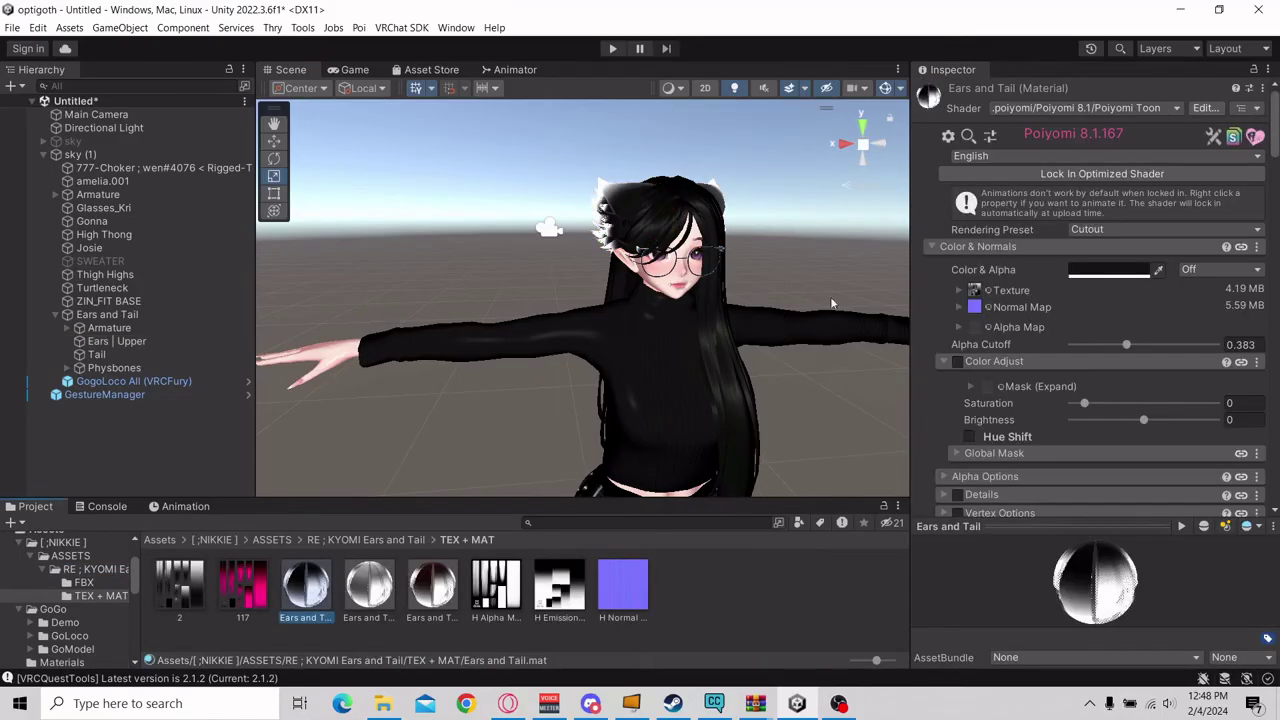
pyautogui.scroll(-4, 1100, 377)
pyautogui.scroll(4, 1096, 374)
pyautogui.scroll(-6, 1088, 378)
pyautogui.scroll(-4, 1111, 309)
pyautogui.scroll(-10, 1110, 315)
pyautogui.scroll(-7, 1090, 322)
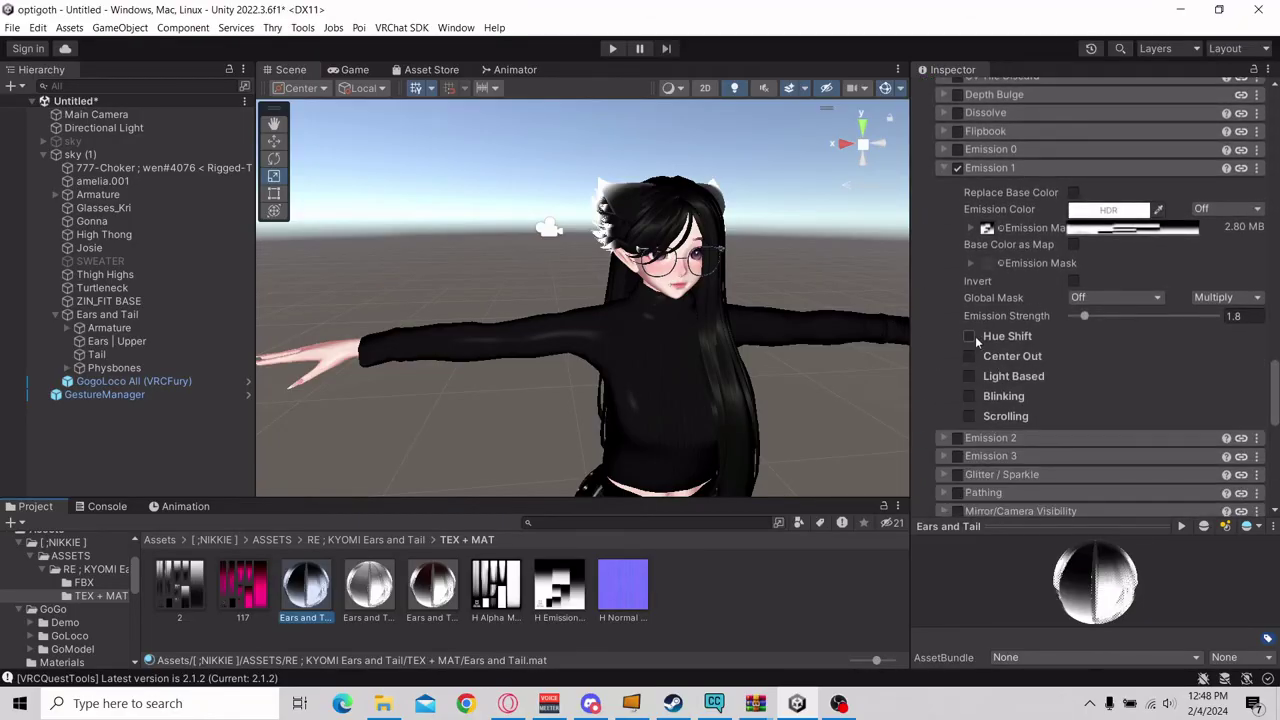
# Enable Hue Shift and set the ear Emission Color to 255/100/100 pink.
pyautogui.click(969, 336)
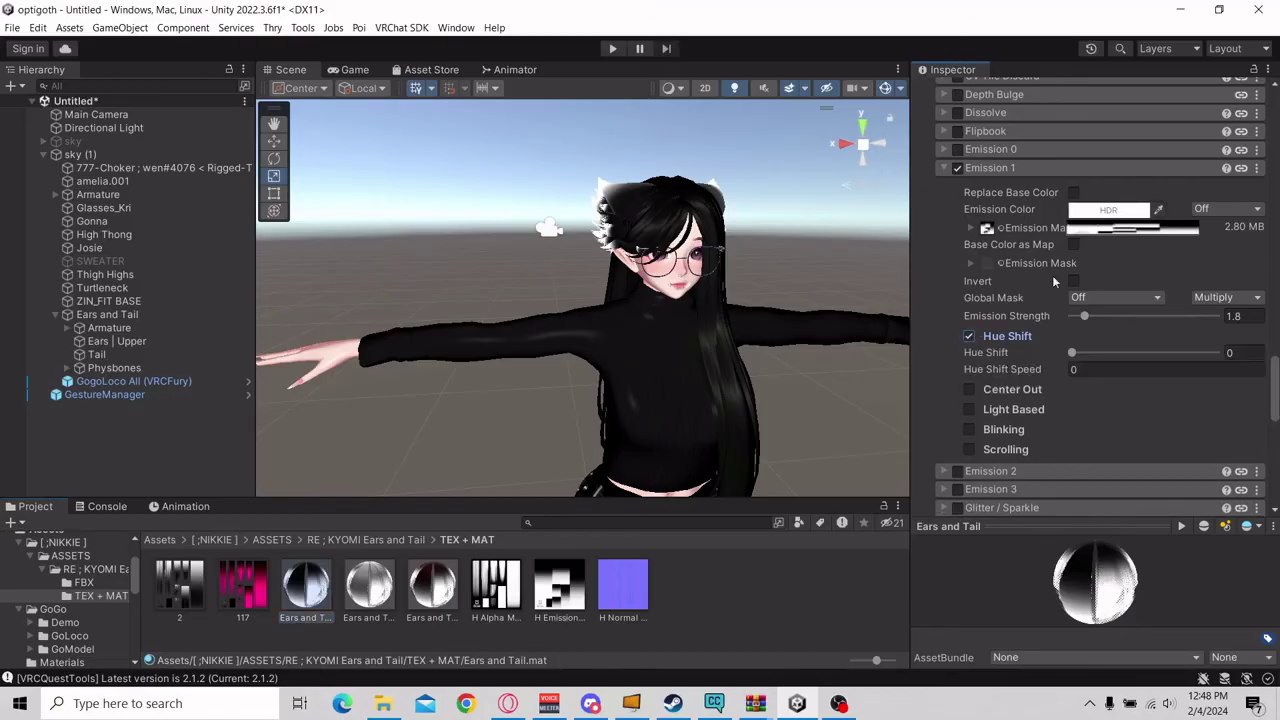
pyautogui.click(1108, 209)
pyautogui.click(1173, 304)
pyautogui.moveTo(1173, 303); pyautogui.dragTo(1188, 300)
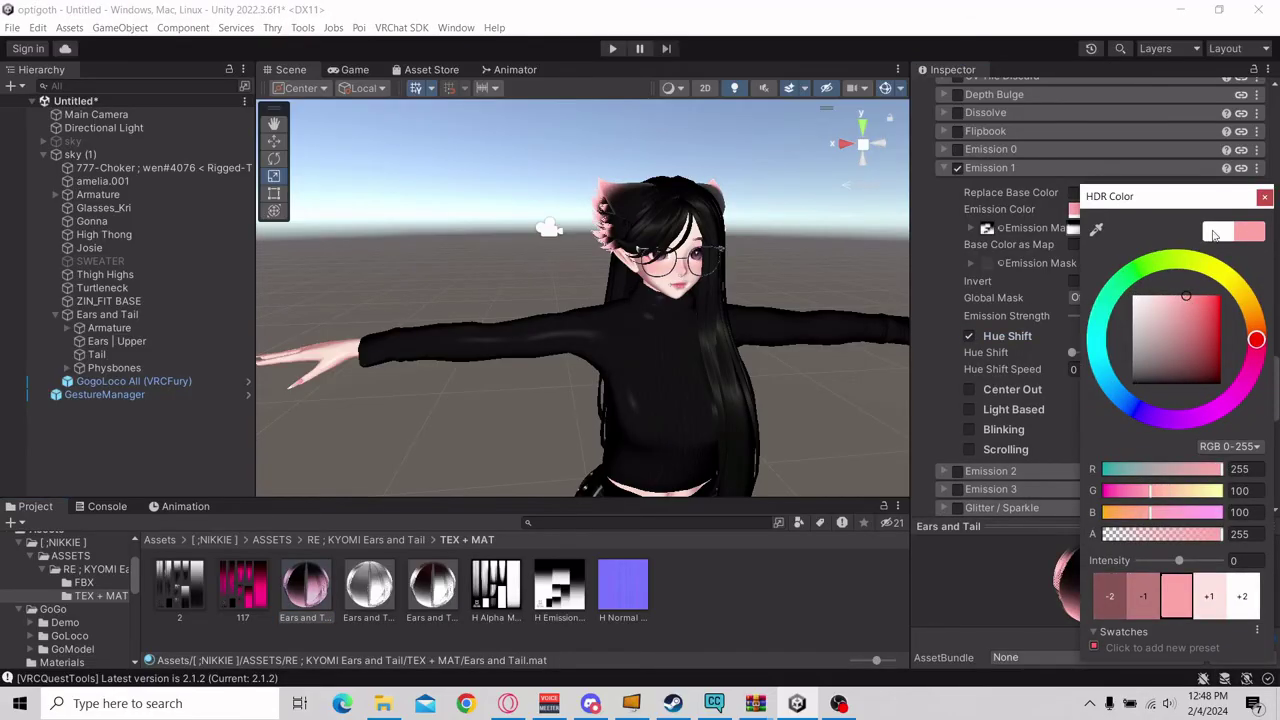
pyautogui.click(1264, 197)
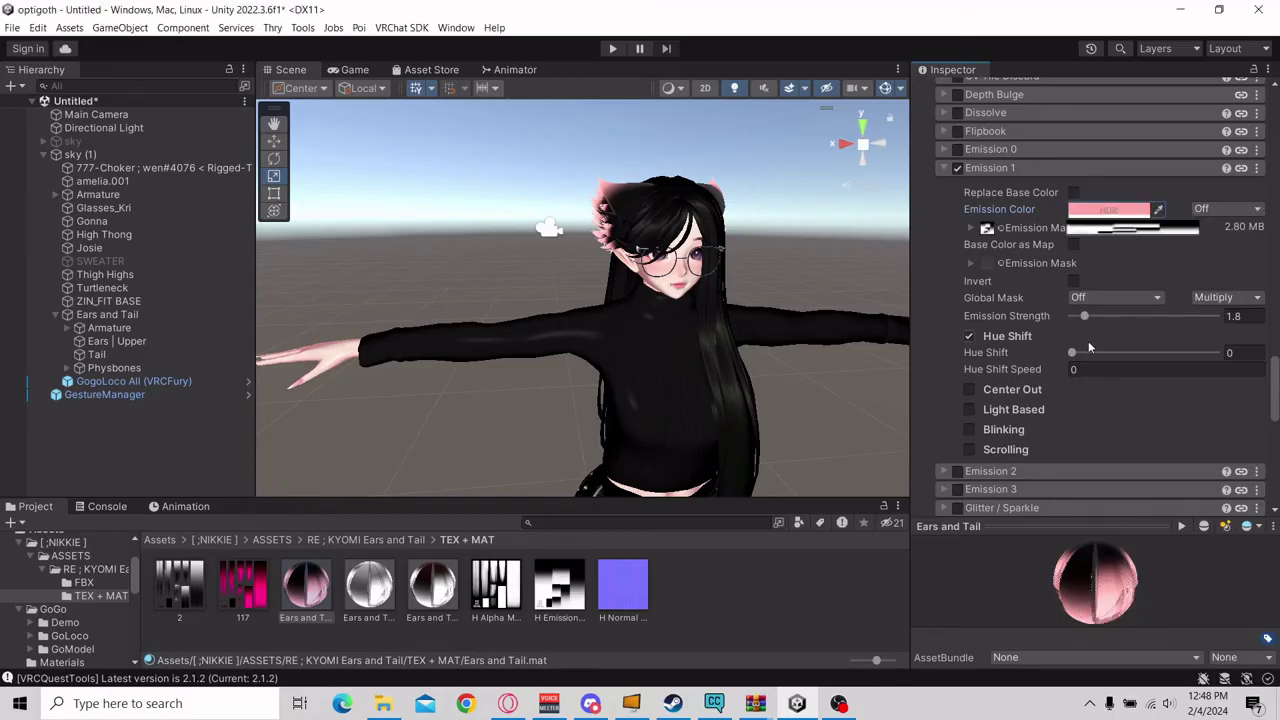
pyautogui.moveTo(1072, 352)
pyautogui.mouseDown()
pyautogui.moveTo(1224, 354)
pyautogui.moveTo(1058, 358)
pyautogui.mouseUp()
# Mark Hue Shift as Animated (when locked) and copy its property name.
pyautogui.rightClick(958, 355)
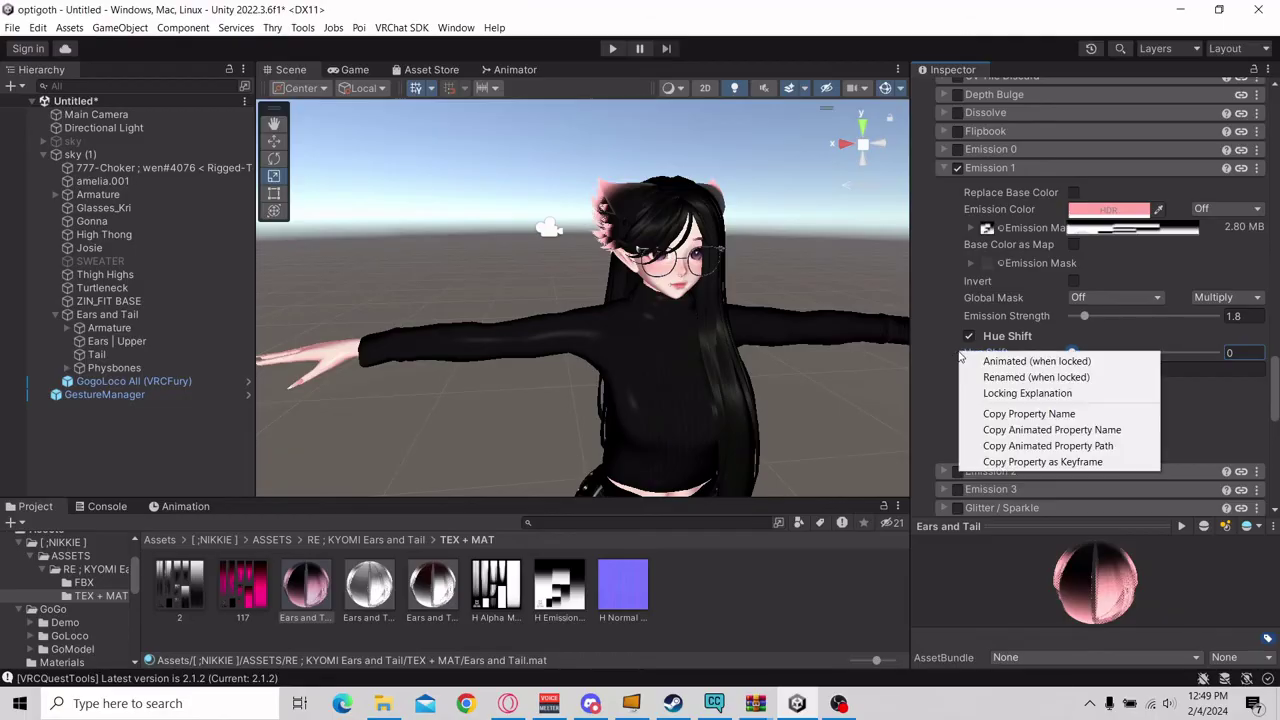
pyautogui.click(995, 361)
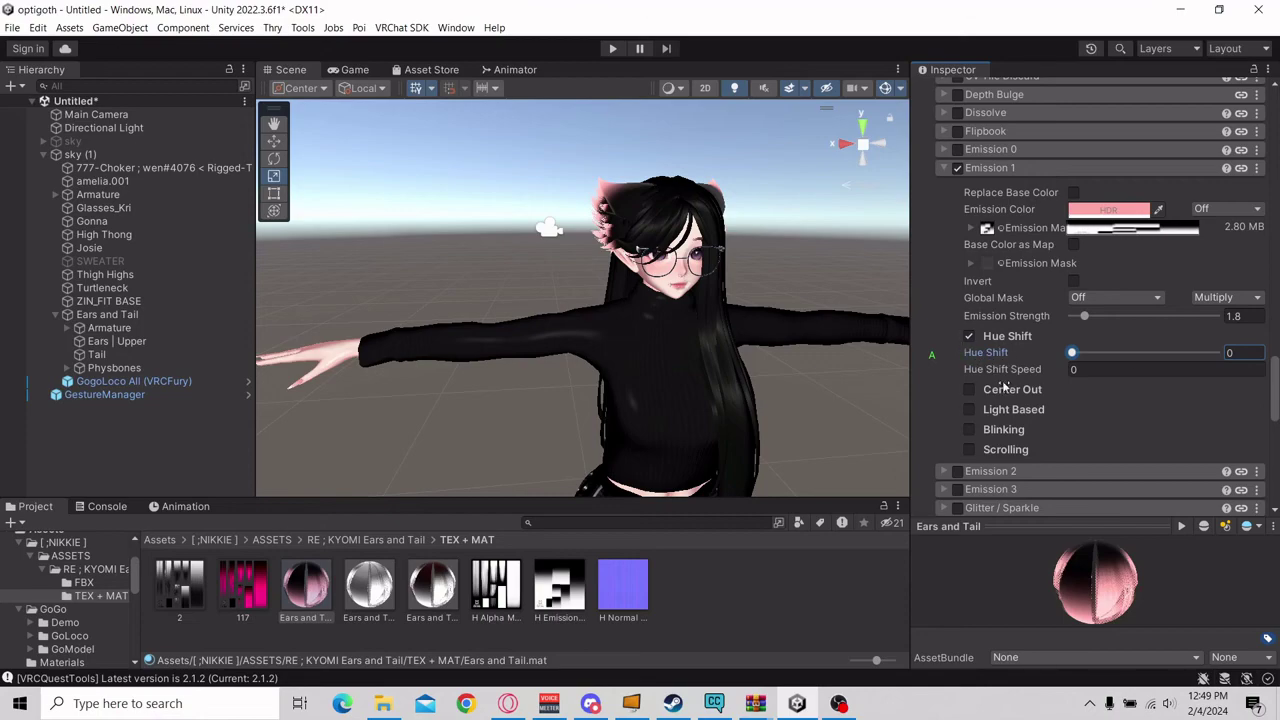
pyautogui.rightClick(986, 354)
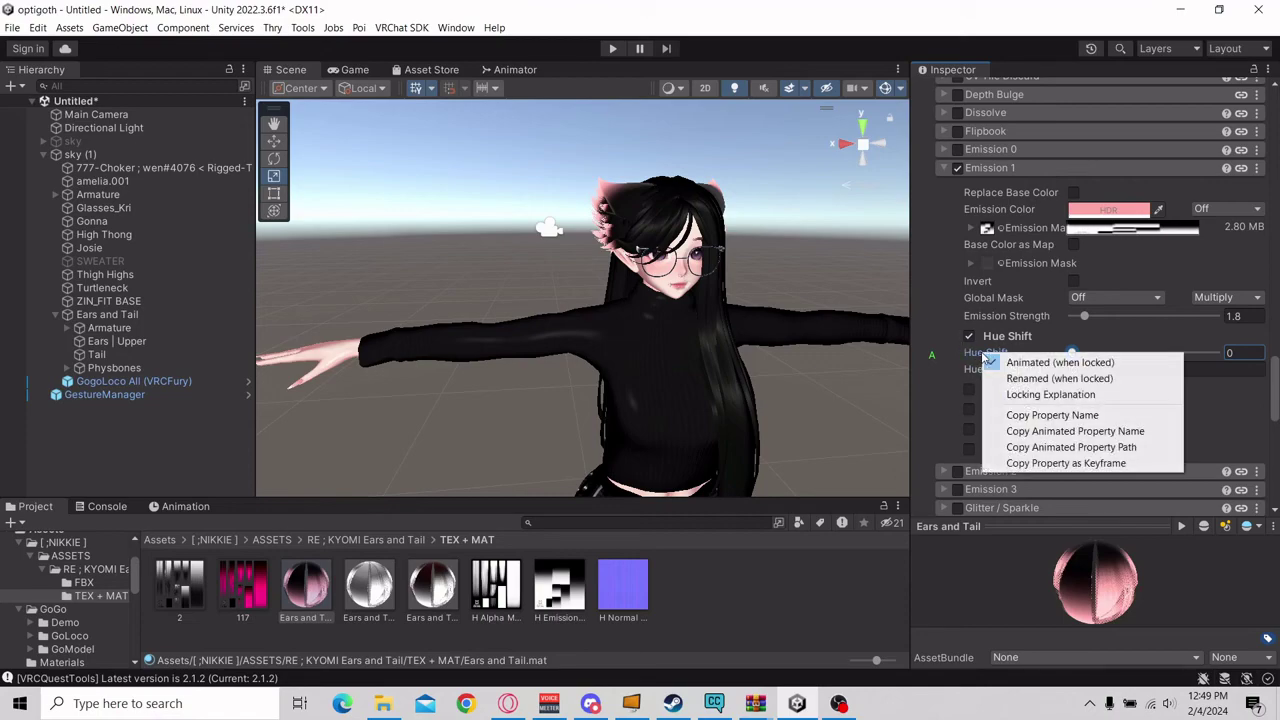
pyautogui.click(1040, 415)
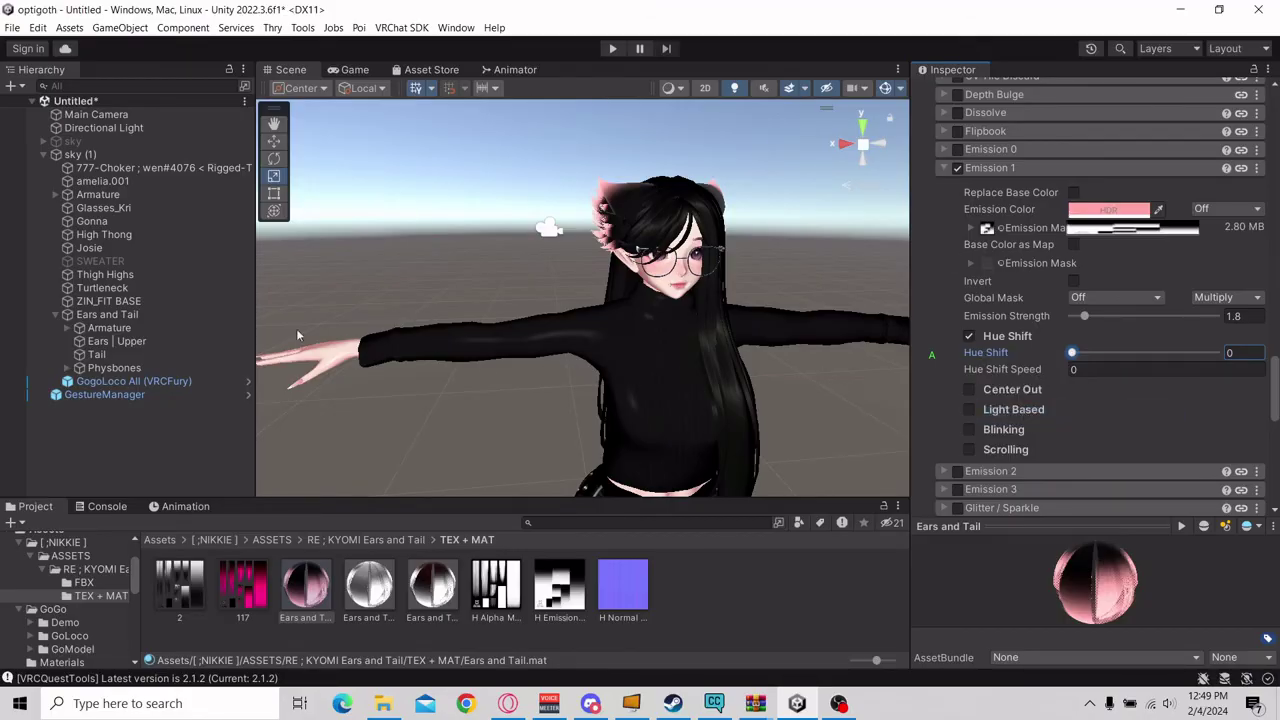
# Select Ears | Upper and add a VRCFury Toggle feature to it.
pyautogui.click(116, 341)
pyautogui.scroll(10, 1096, 406)
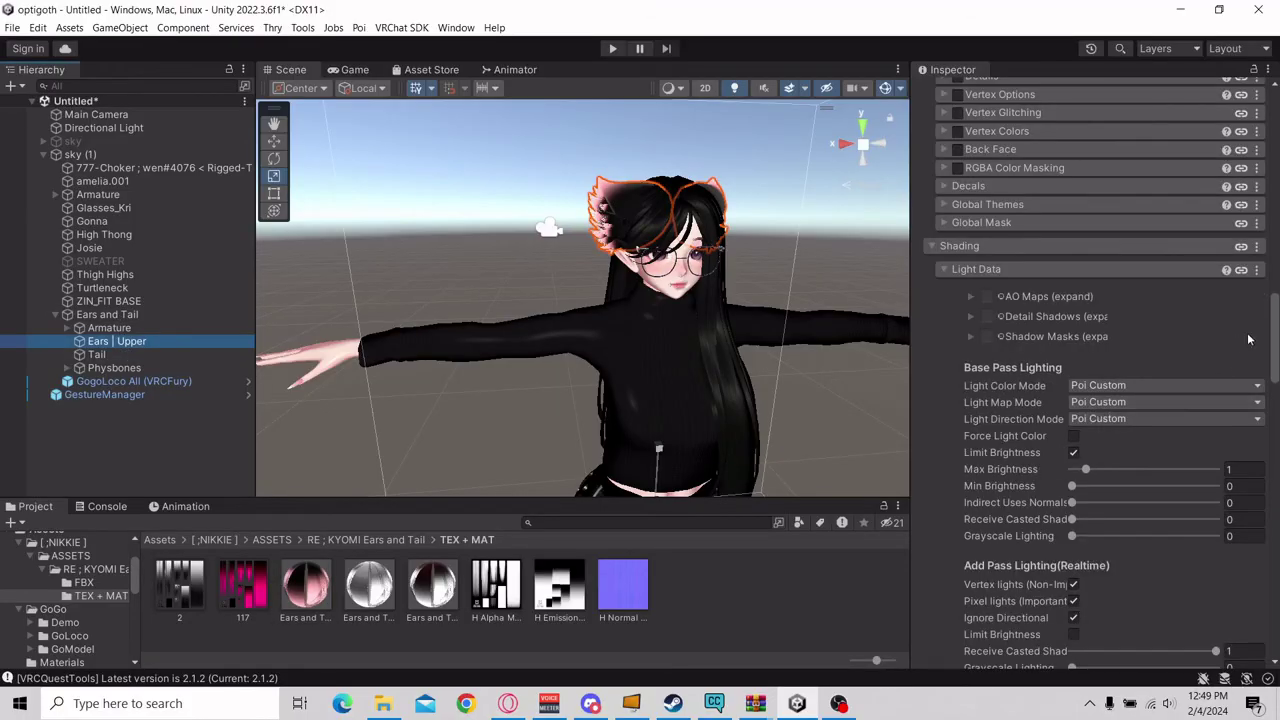
pyautogui.moveTo(1273, 344); pyautogui.dragTo(1273, 175)
pyautogui.scroll(-3, 1027, 369)
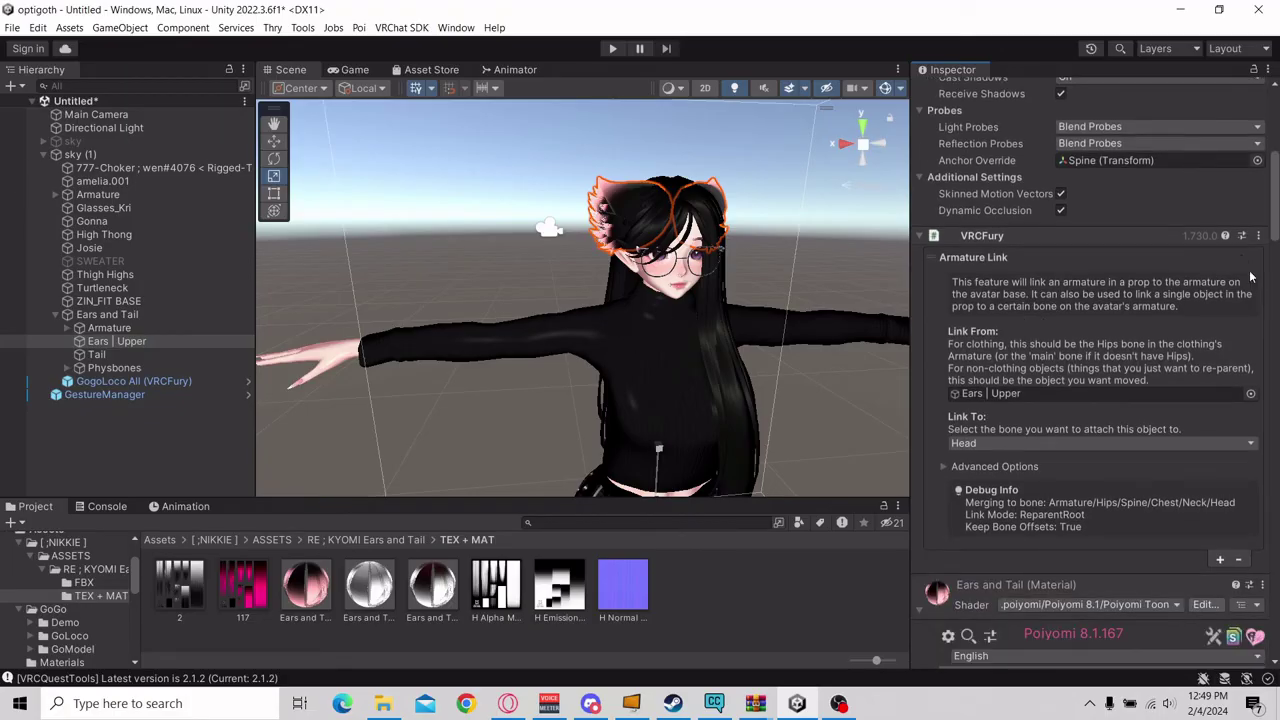
pyautogui.click(1219, 559)
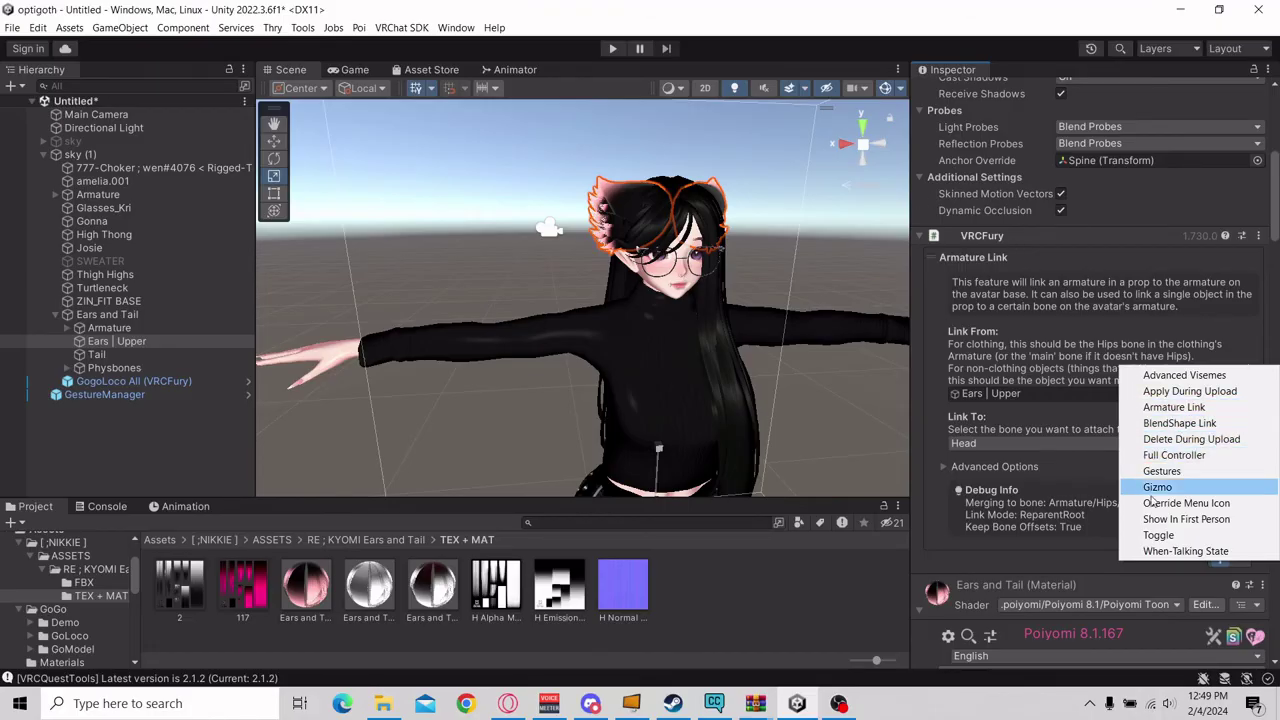
pyautogui.click(1070, 549)
pyautogui.scroll(-1, 1262, 505)
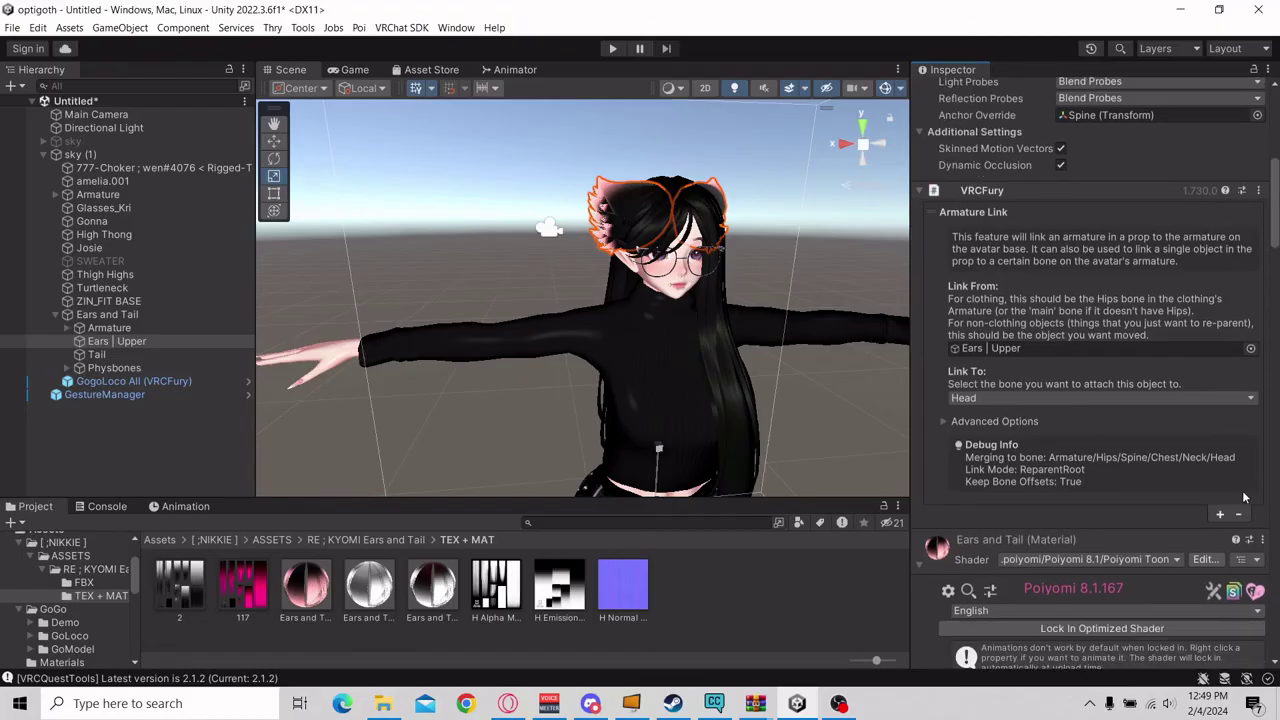
pyautogui.click(1220, 514)
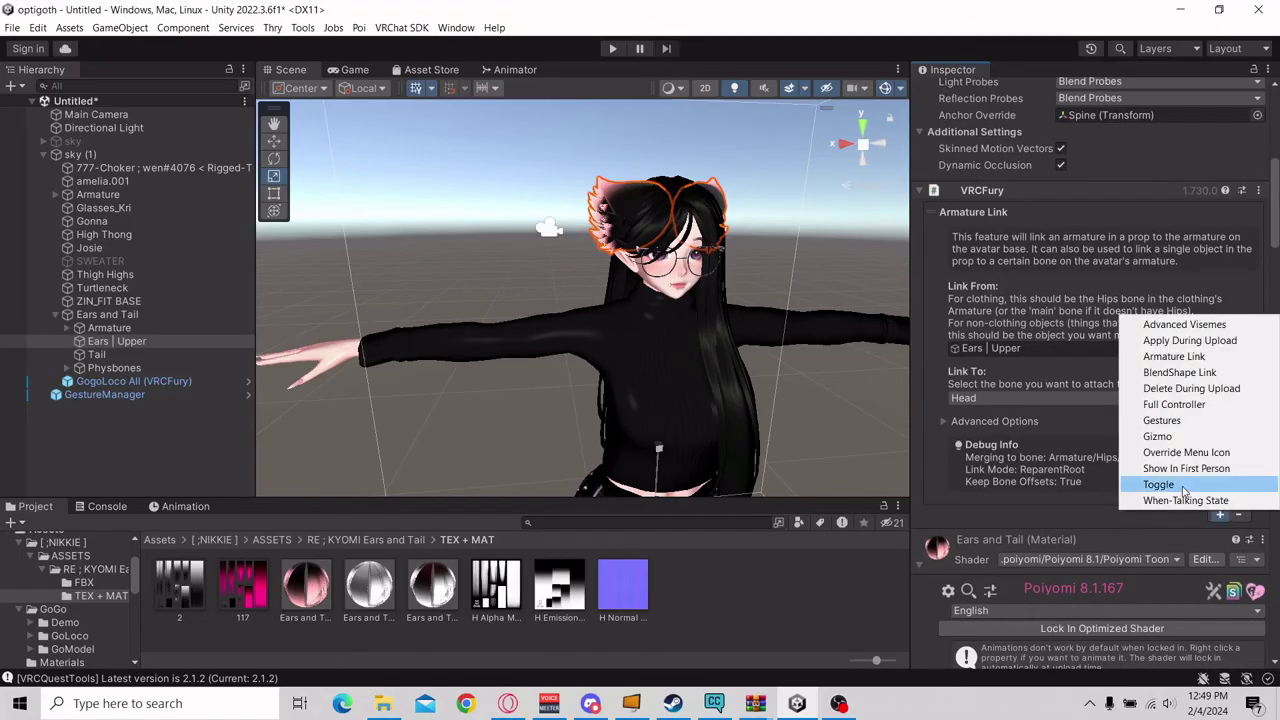
pyautogui.click(1183, 485)
# Set the toggle's menu path to Hues and make it Saved and a slider.
pyautogui.scroll(-1, 1112, 453)
pyautogui.click(1106, 486)
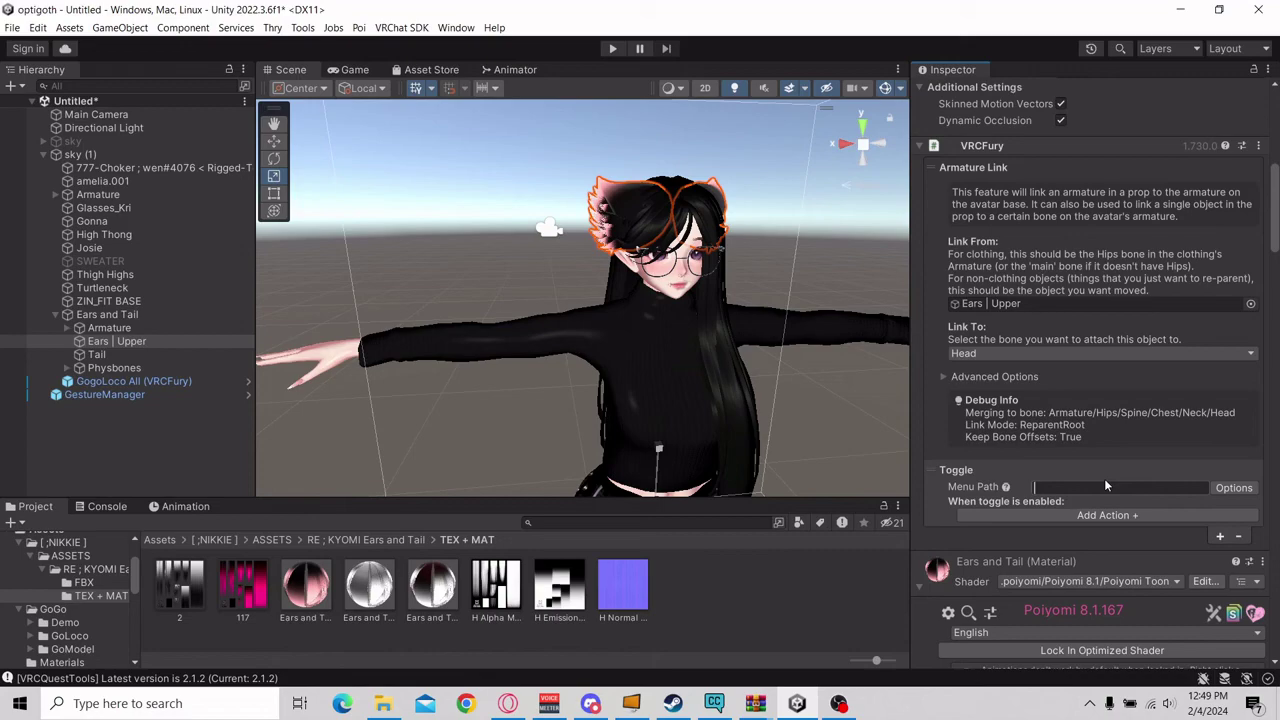
pyautogui.click(1238, 487)
pyautogui.click(1150, 266)
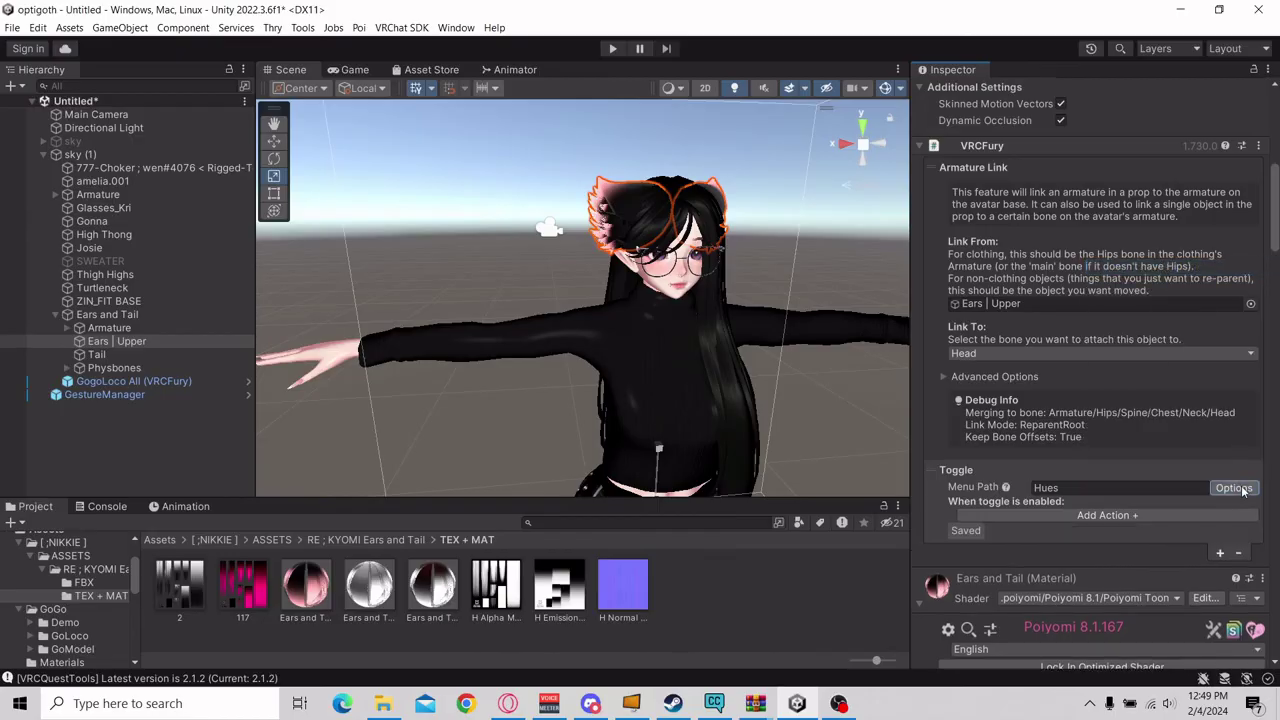
pyautogui.click(1243, 489)
pyautogui.click(1160, 294)
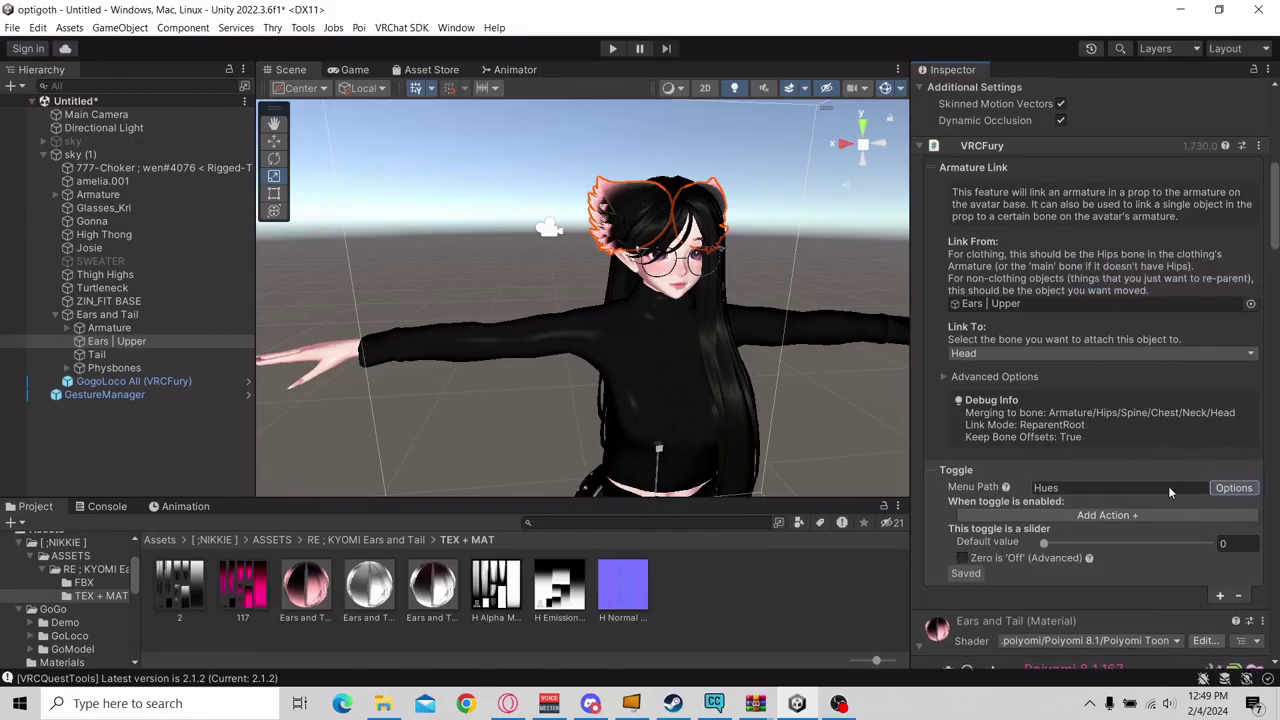
pyautogui.scroll(-1, 1169, 483)
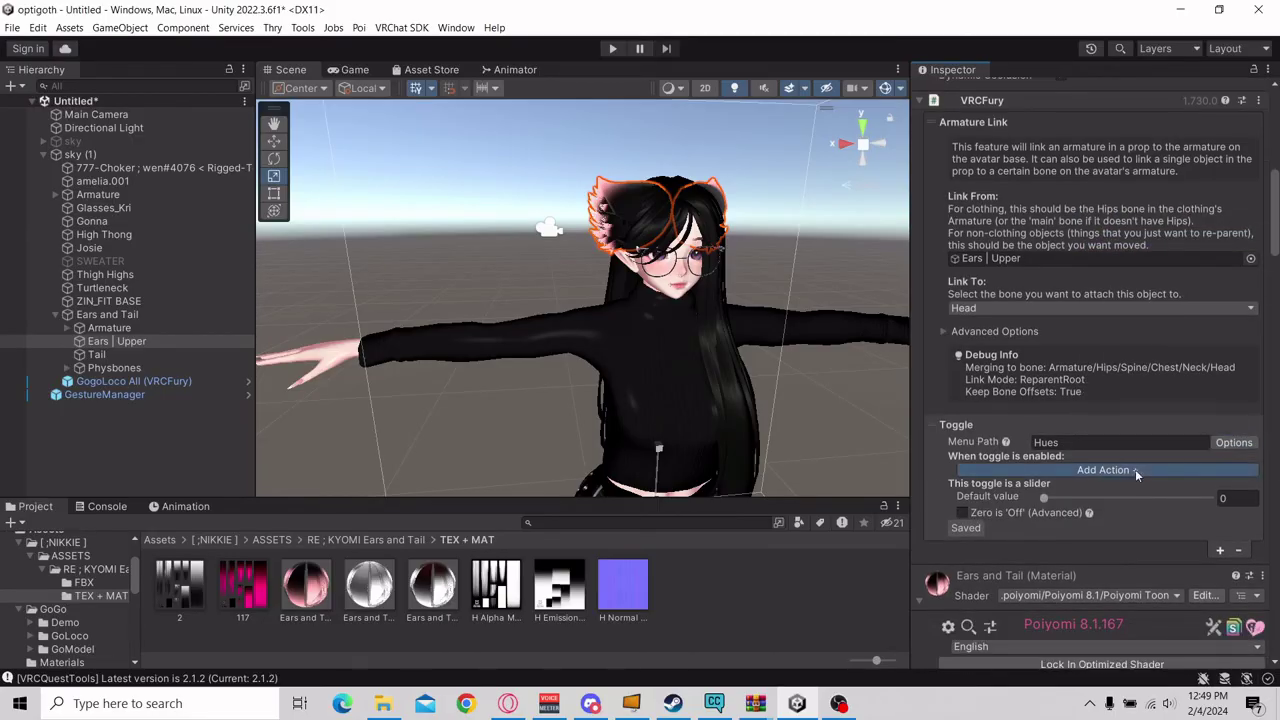
pyautogui.click(1135, 469)
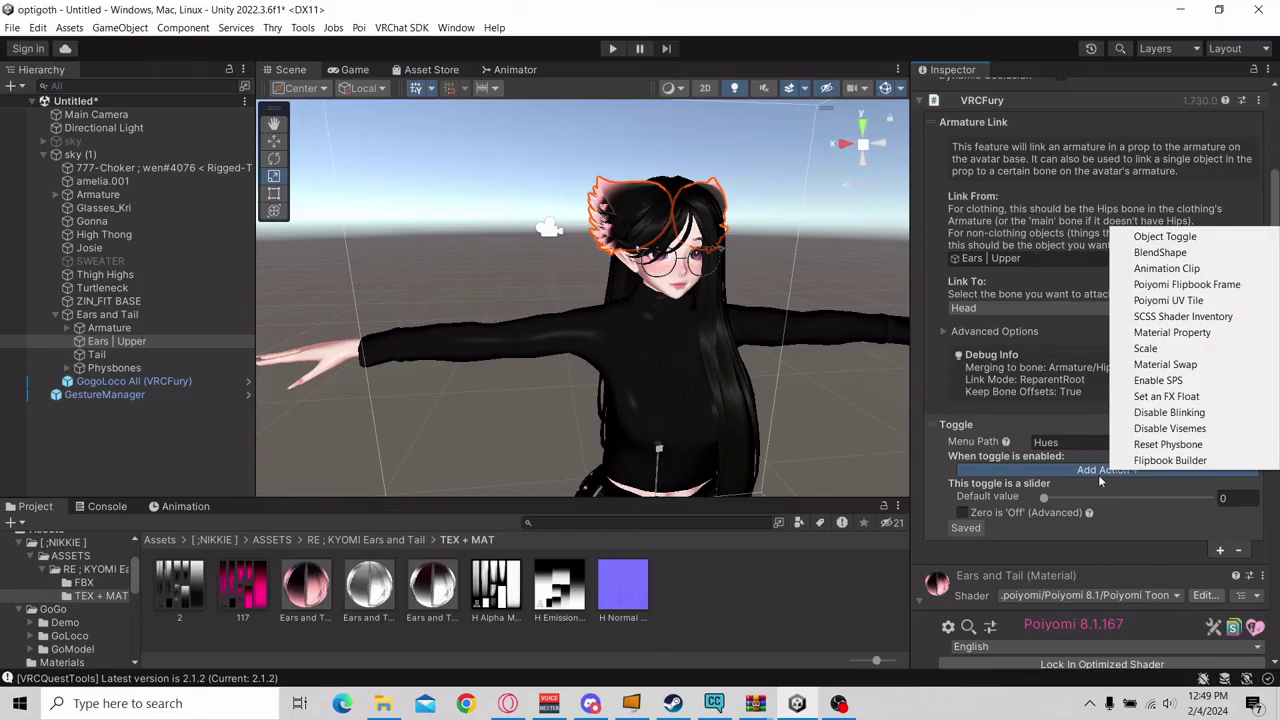
# Add a Material Property action on the Ears | Upper renderer setting _EmissionHueShift1 to 1.
pyautogui.click(1172, 332)
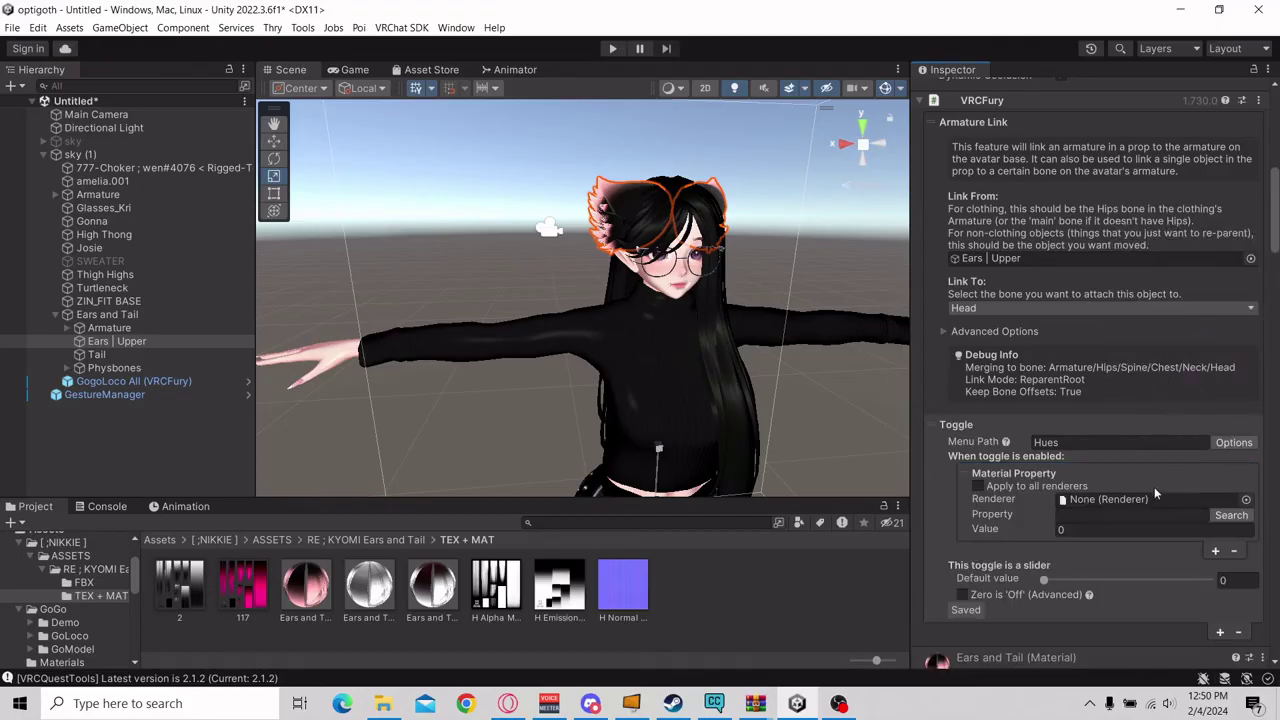
pyautogui.scroll(-1, 1158, 470)
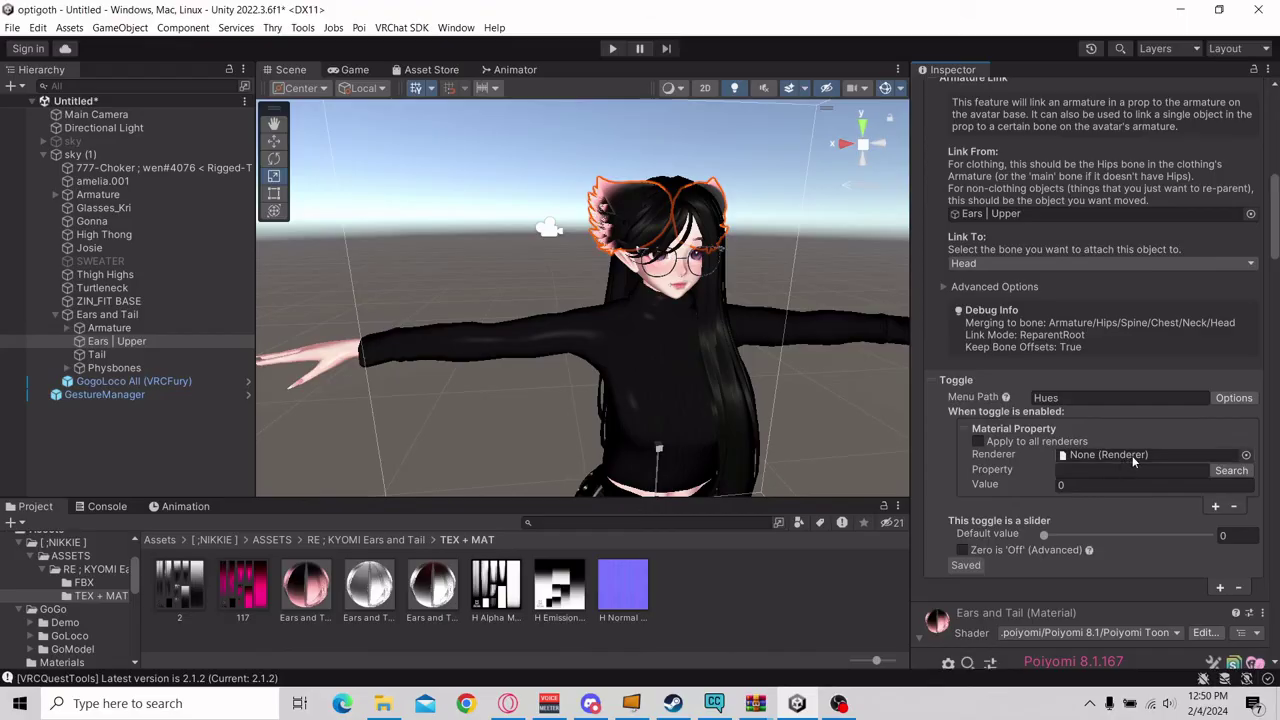
pyautogui.moveTo(117, 341); pyautogui.dragTo(1092, 452)
pyautogui.write('_EmissionHueShift1')
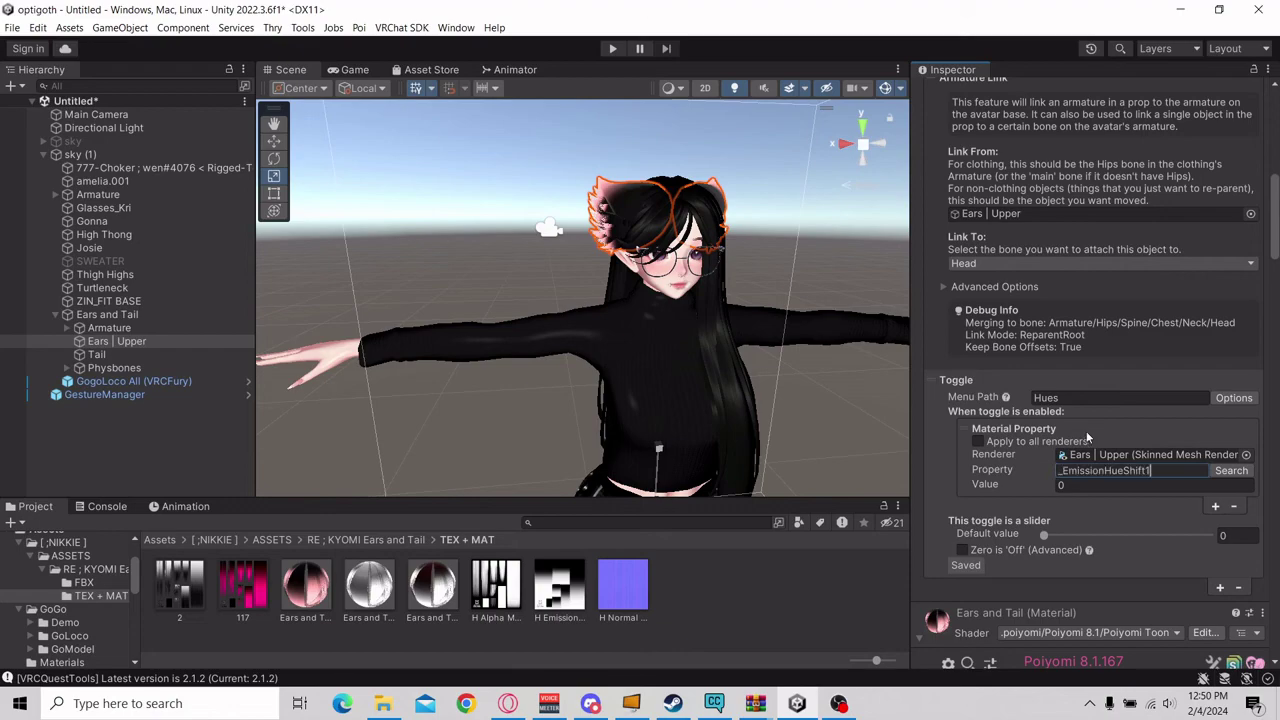
pyautogui.click(1100, 486)
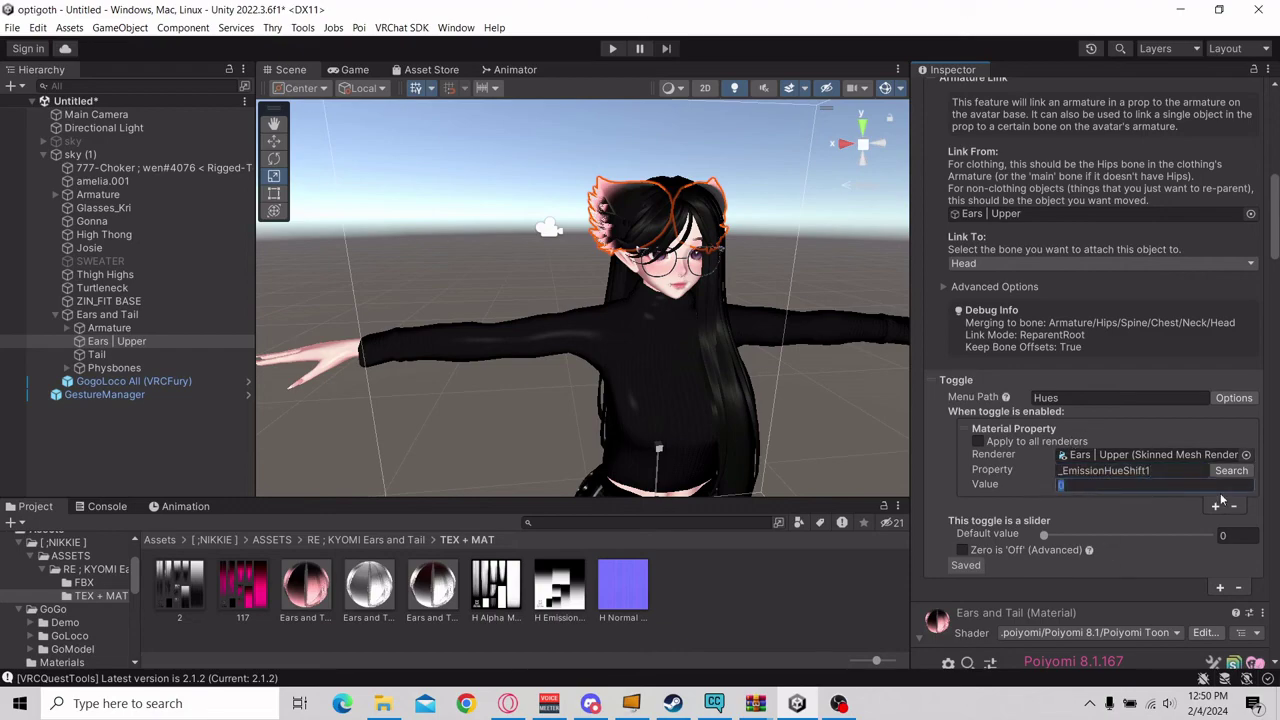
pyautogui.write('1')
pyautogui.keyDown('alt'); pyautogui.moveTo(705, 175); pyautogui.dragTo(673, 317); pyautogui.keyUp('alt')
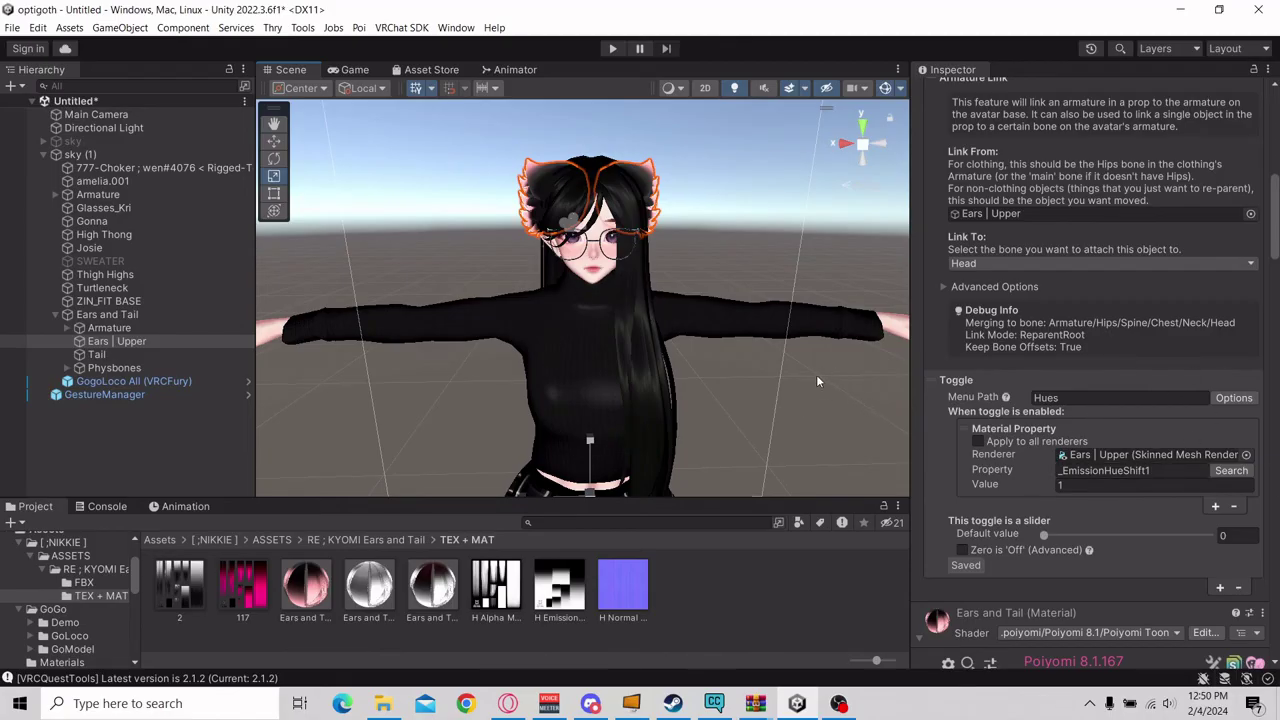
# Enter play mode through GestureManager and close the Quest settings window.
pyautogui.click(79, 155)
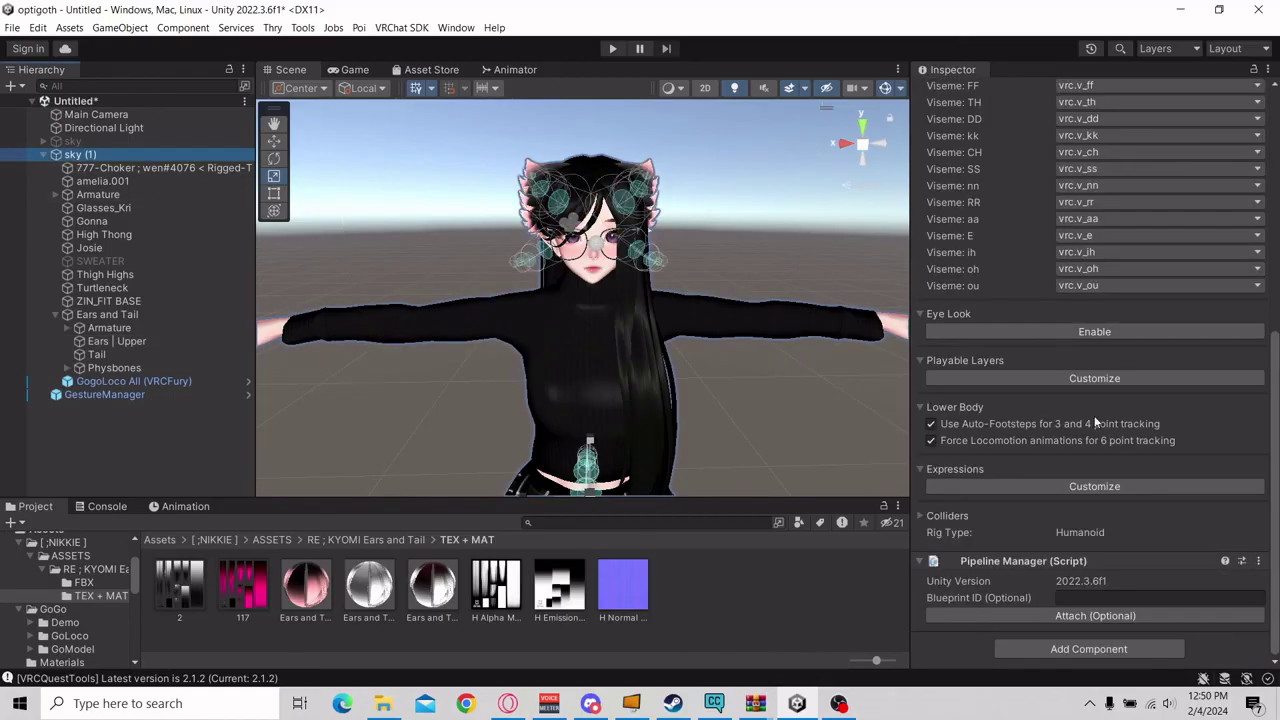
pyautogui.click(104, 394)
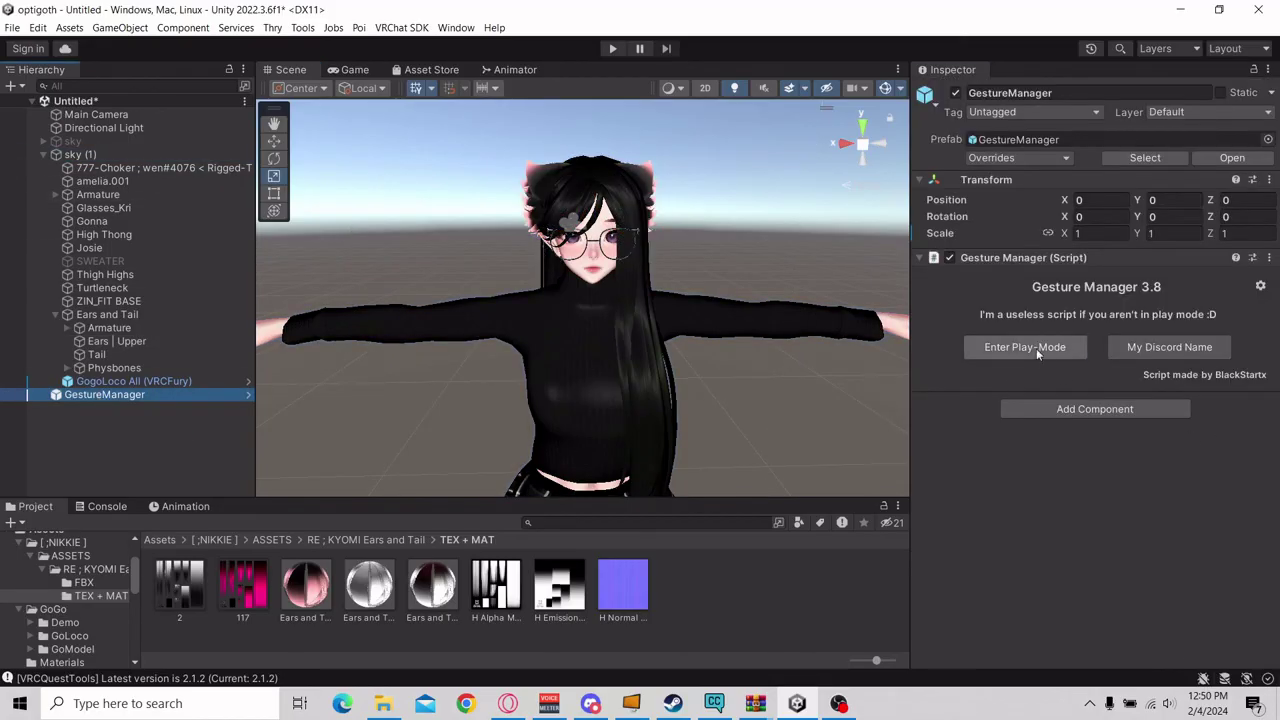
pyautogui.click(1038, 350)
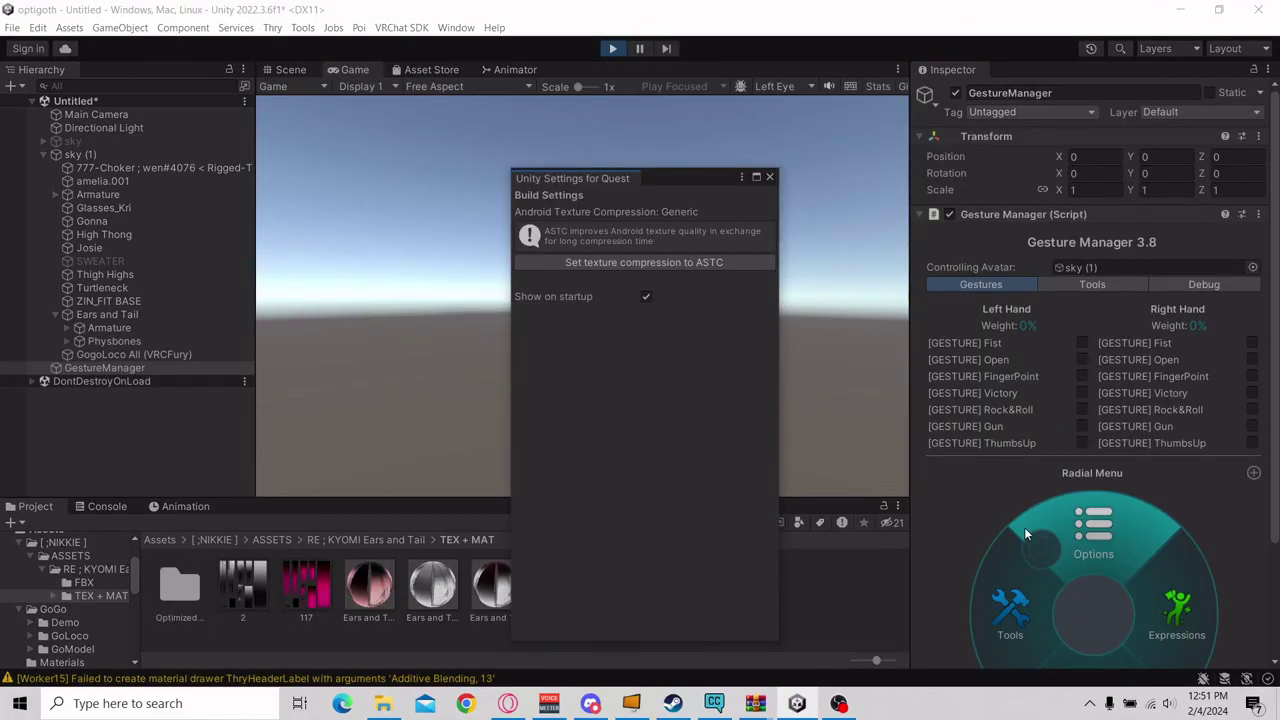
pyautogui.click(769, 176)
pyautogui.click(288, 70)
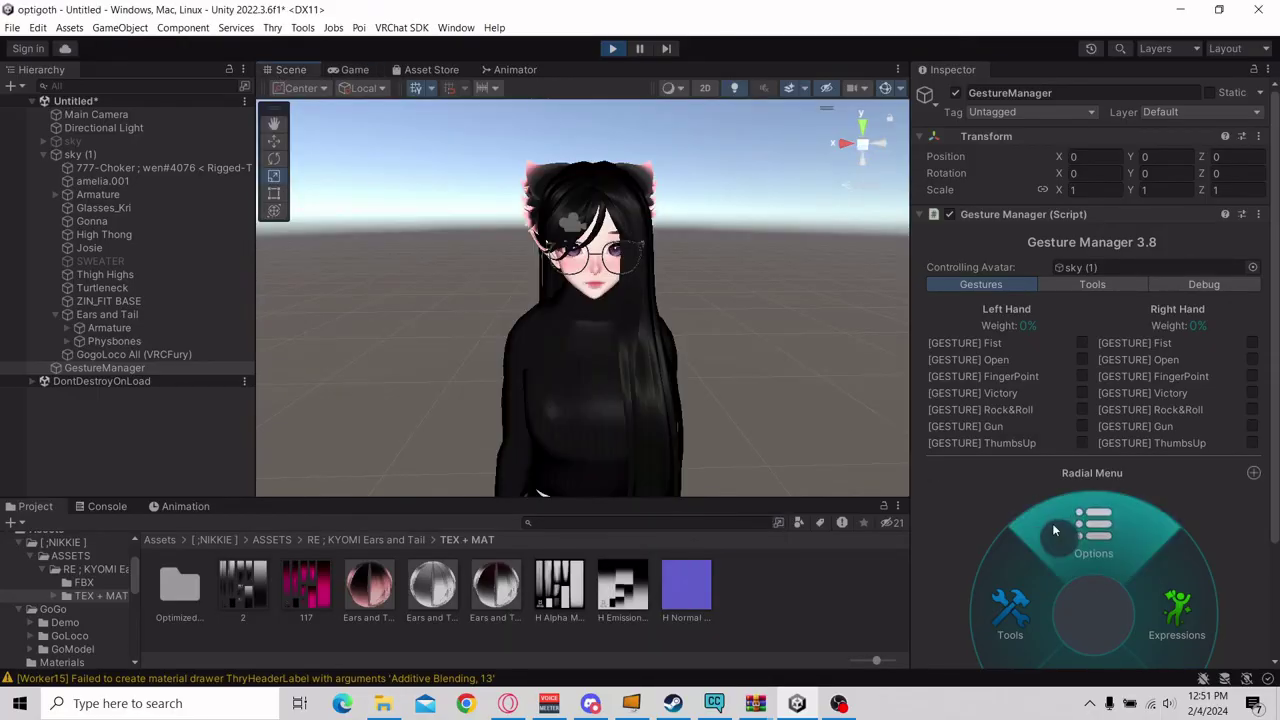
# Turn the Hues dial in the Expressions menu to check the ear glow, then stop play mode.
pyautogui.click(1140, 560)
pyautogui.scroll(-2, 1100, 545)
pyautogui.moveTo(1013, 515); pyautogui.dragTo(1053, 468)
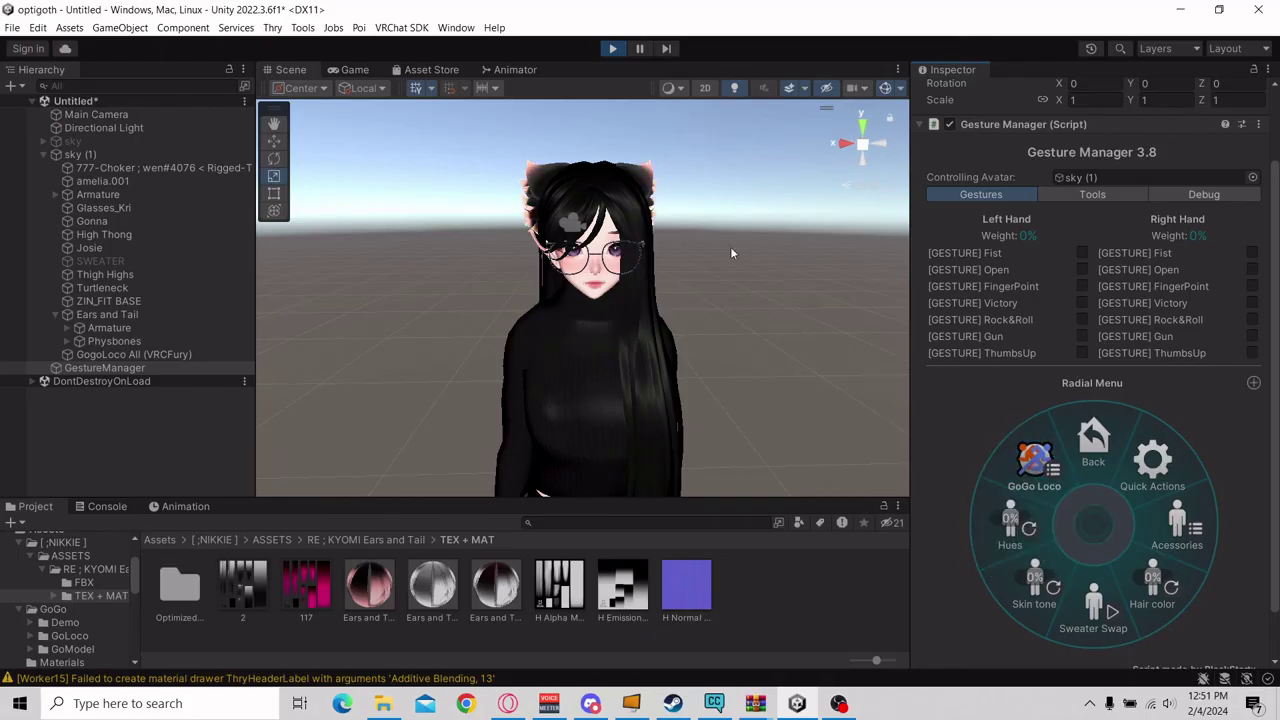
pyautogui.moveTo(777, 286); pyautogui.dragTo(676, 268, button='middle')
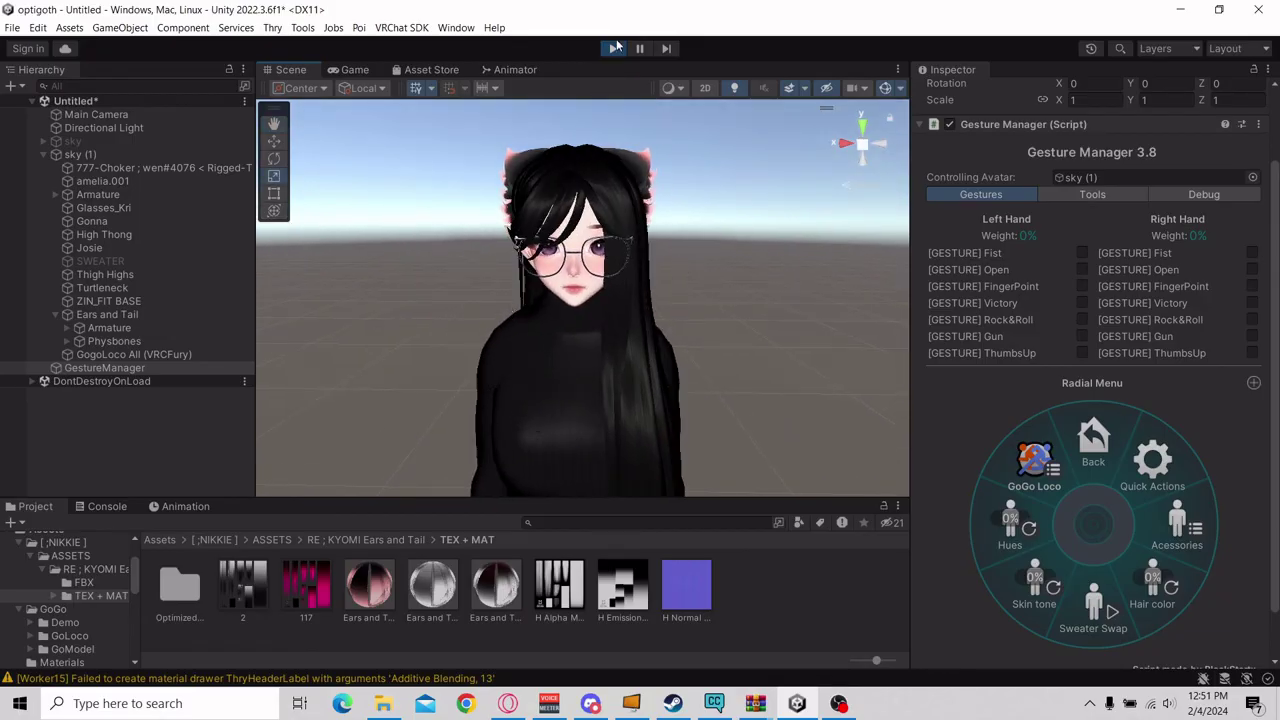
pyautogui.click(613, 49)
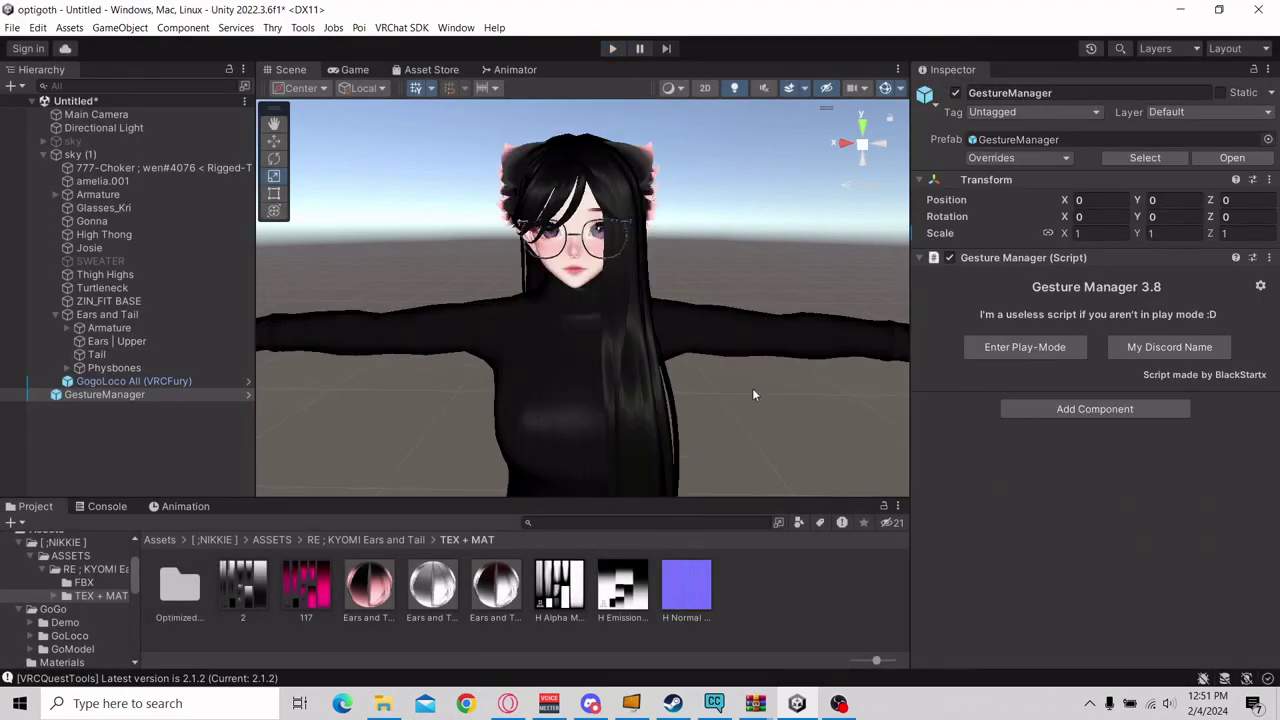
pyautogui.moveTo(752, 379)
pyautogui.mouseDown()
pyautogui.moveTo(727, 363)
pyautogui.moveTo(735, 381)
pyautogui.moveTo(743, 365)
pyautogui.mouseUp()
pyautogui.moveTo(735, 372); pyautogui.dragTo(726, 375, button='right')
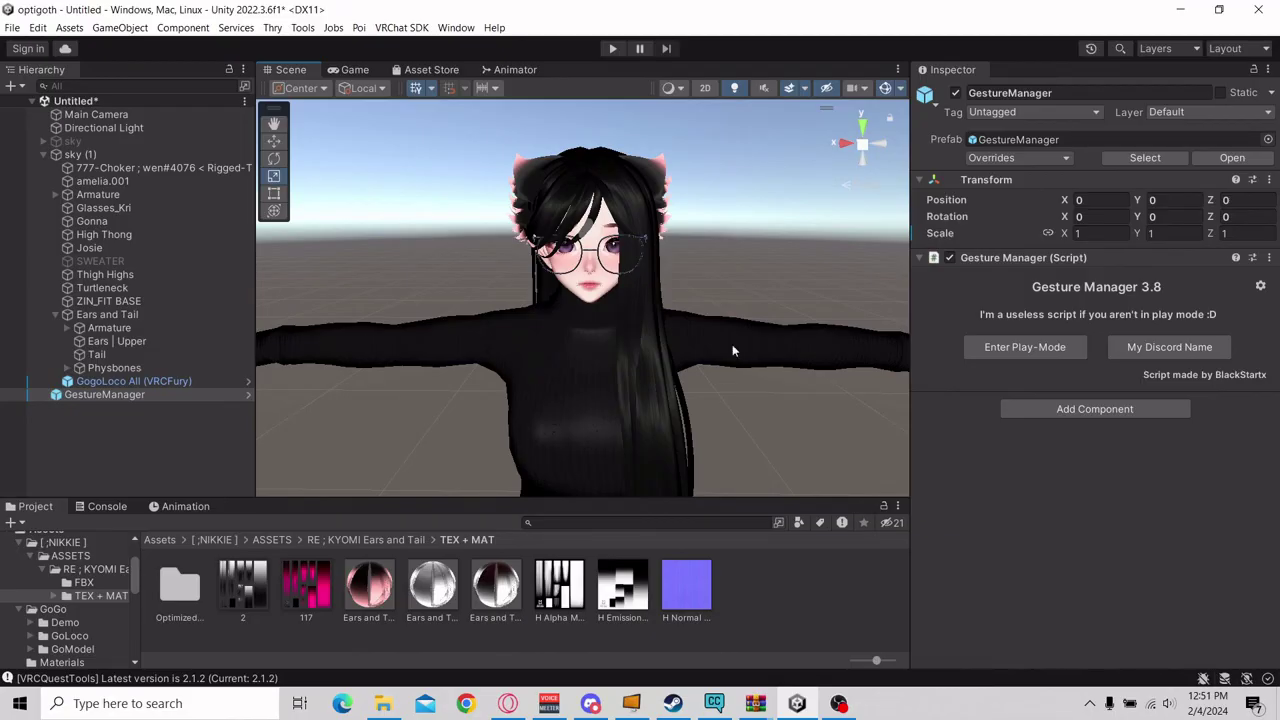
pyautogui.moveTo(730, 391); pyautogui.dragTo(723, 394, button='right')
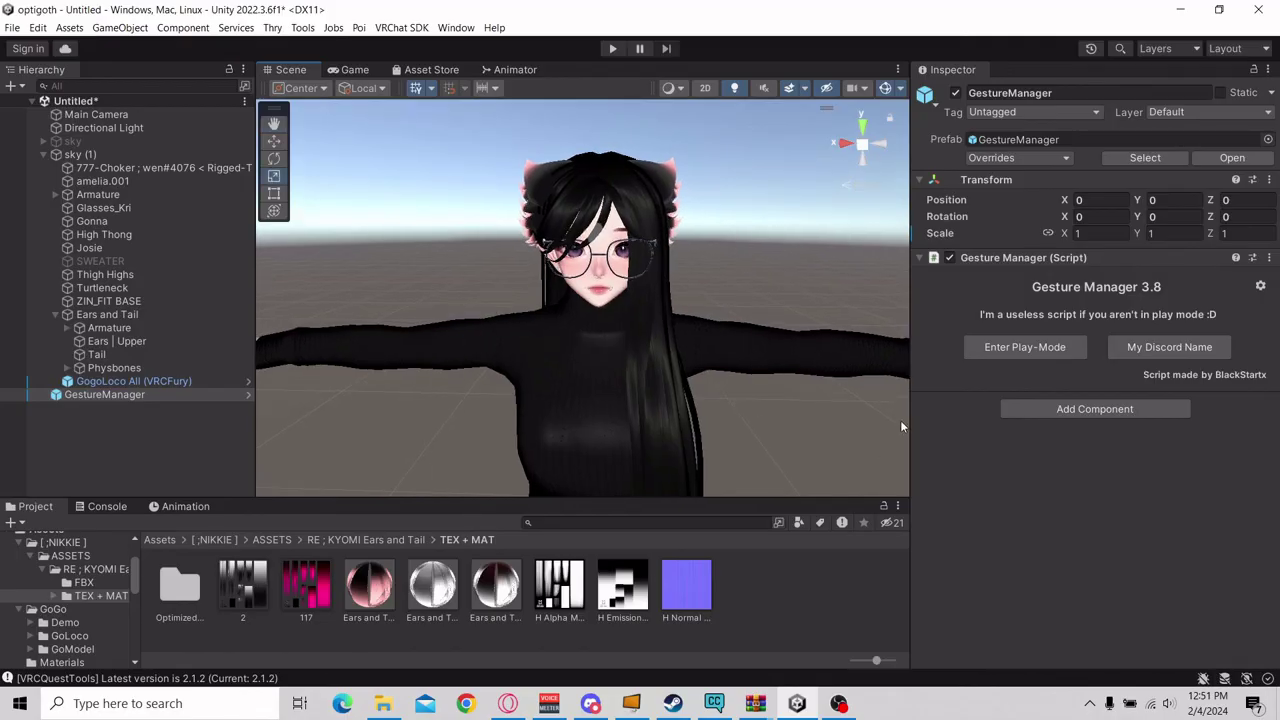
pyautogui.moveTo(806, 393); pyautogui.dragTo(753, 367, button='right')
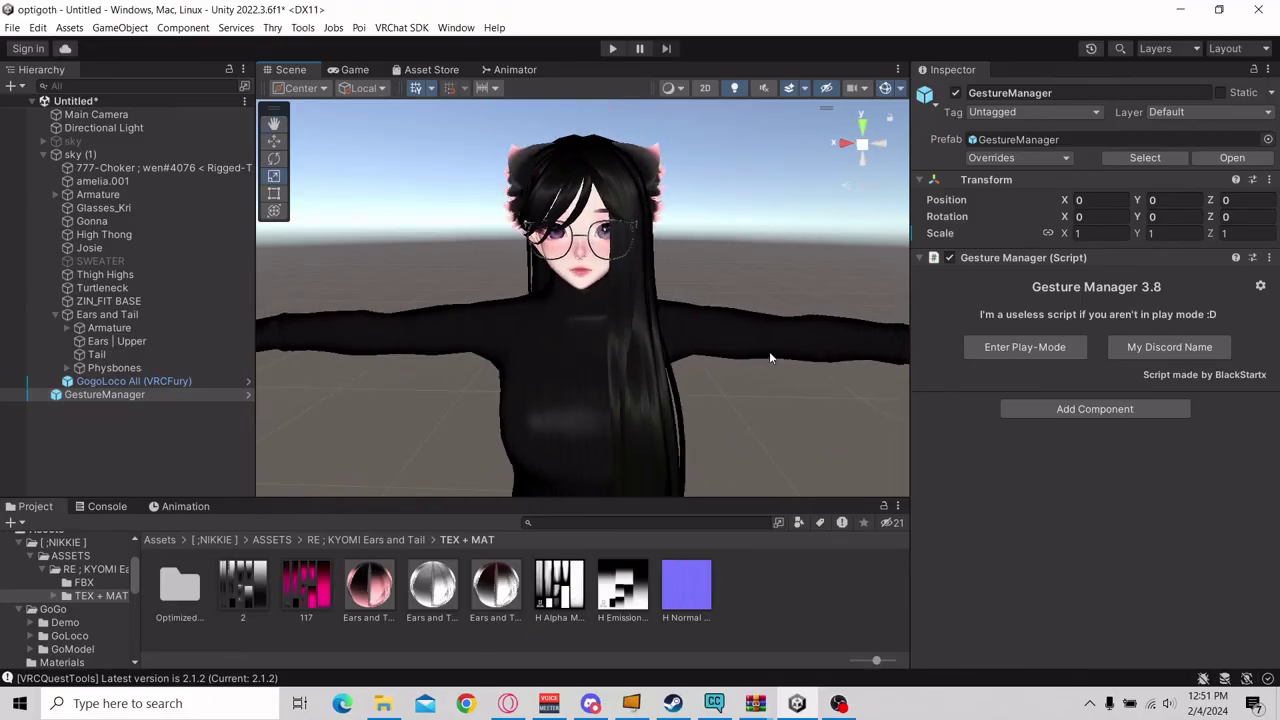